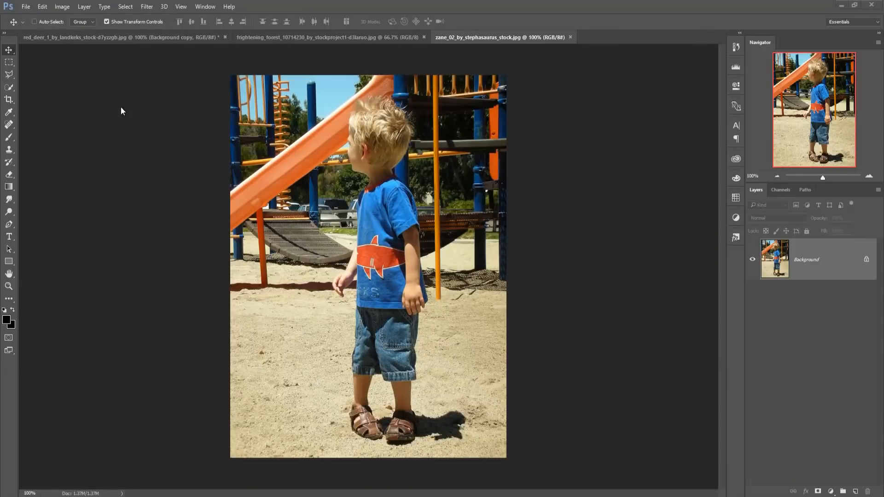
Step: Create a new 1280 × 720 px document at 300 pixels/inch in RGB Color with a white background
click(26, 7)
click(33, 17)
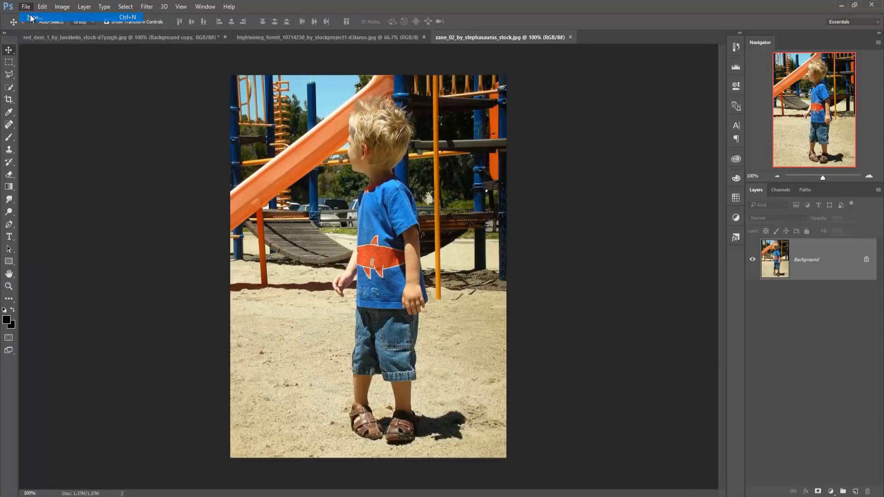
click(455, 136)
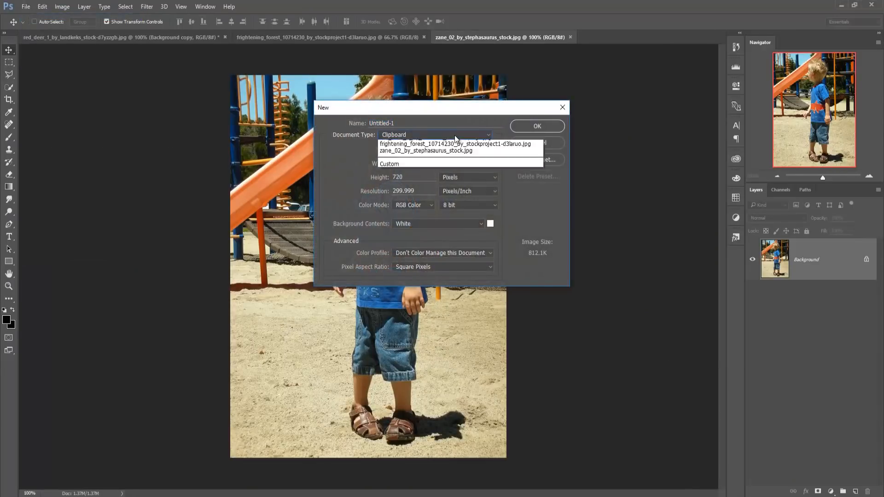
click(405, 157)
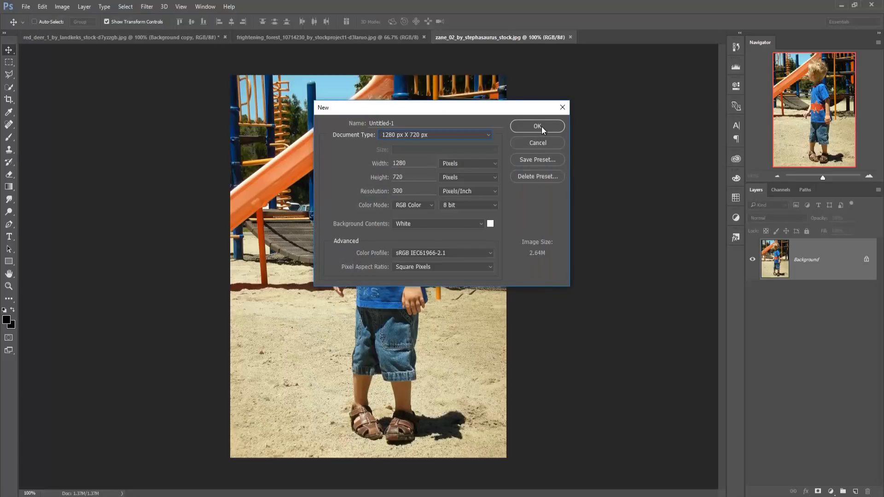
click(537, 126)
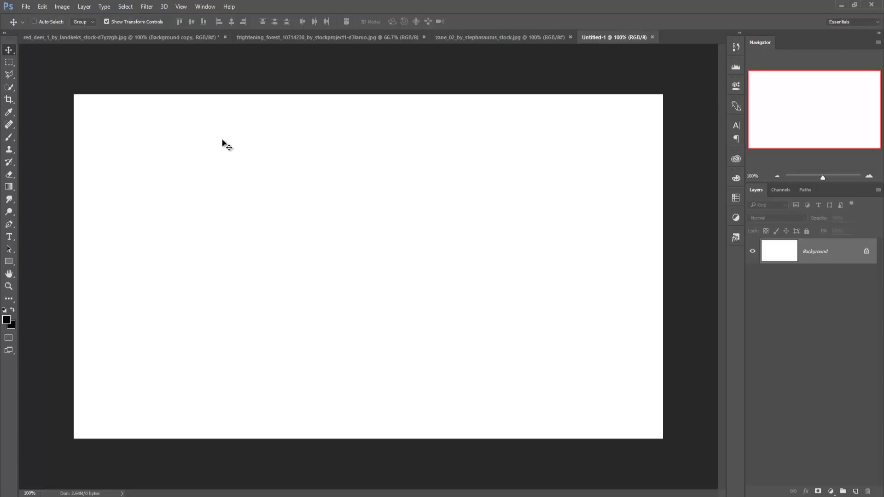
Step: Copy the frightening_forest image into the new untitled document and minimize the source image's window
click(272, 38)
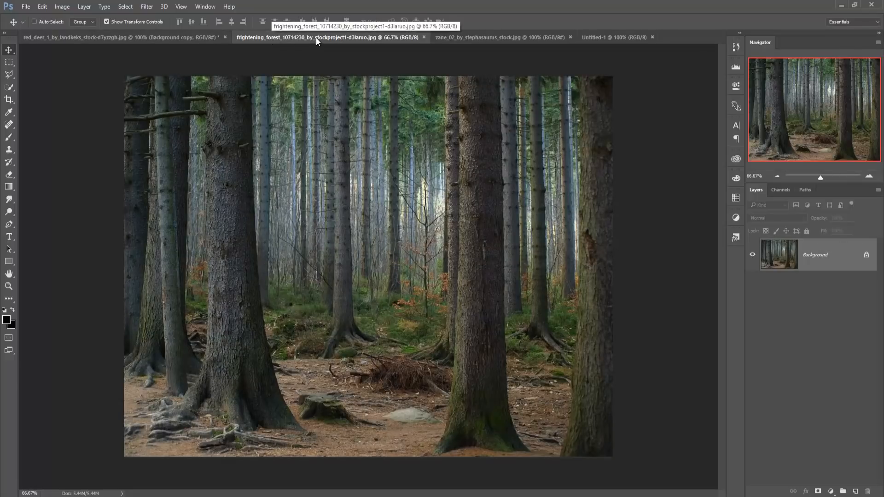
drag(316, 38, 434, 109)
drag(466, 187, 290, 225)
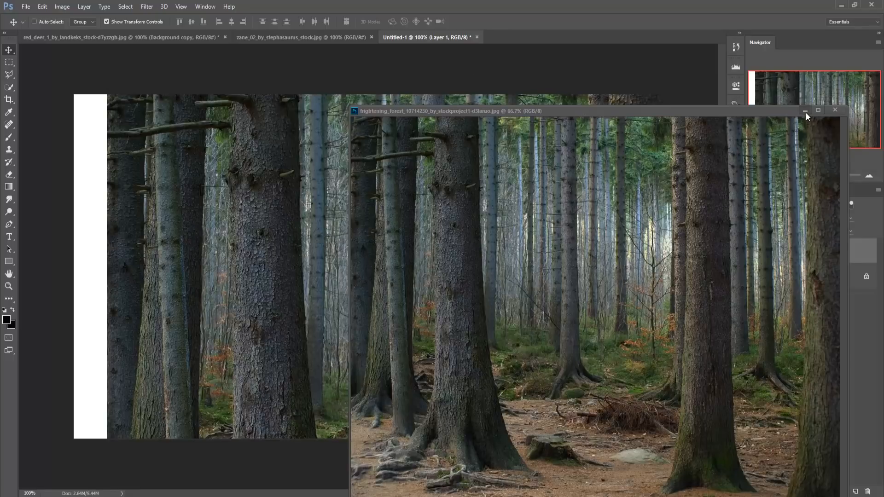
click(806, 112)
Step: Position the forest layer so its forest floor fills the lower canvas and its bottom edge meets the canvas's bottom edge
drag(483, 179, 439, 189)
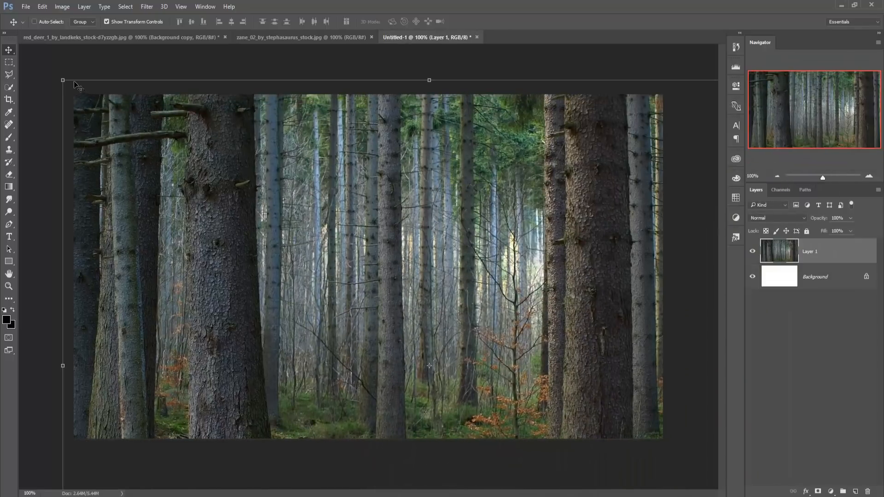
drag(273, 259, 264, 124)
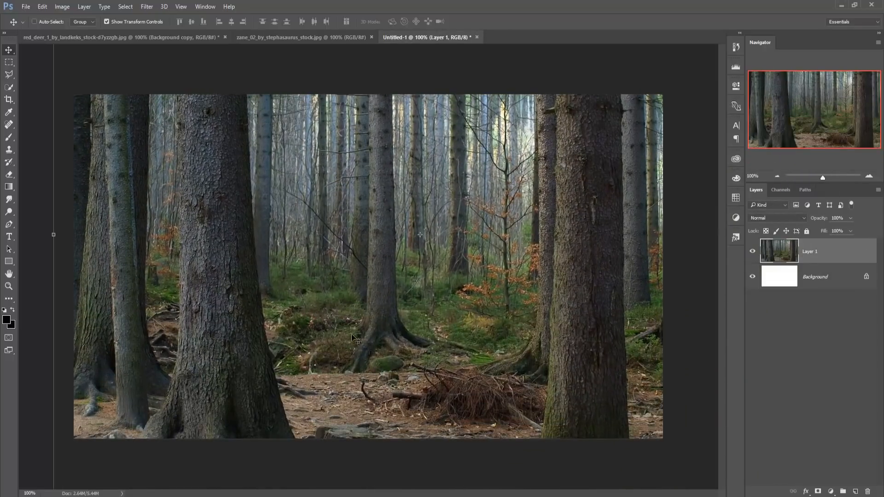
drag(351, 331, 332, 240)
drag(360, 307, 361, 318)
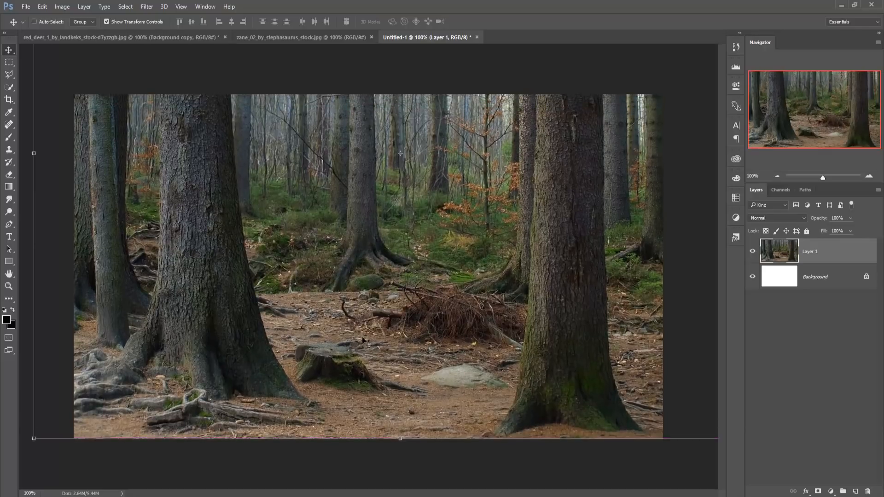
drag(361, 355, 360, 352)
Step: Scale the forest layer to 80.40% width and 79.48% height, fitting it to the canvas's width and bottom edge
drag(36, 440, 83, 400)
drag(309, 343, 301, 367)
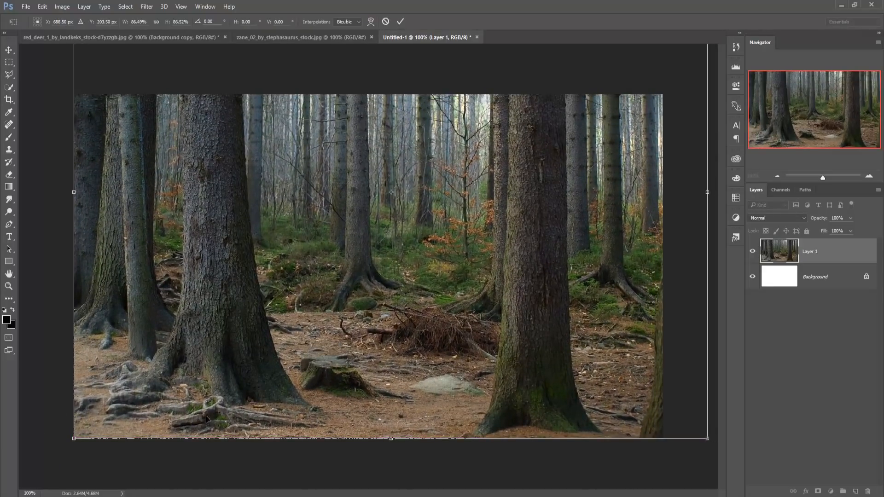
drag(73, 437, 96, 413)
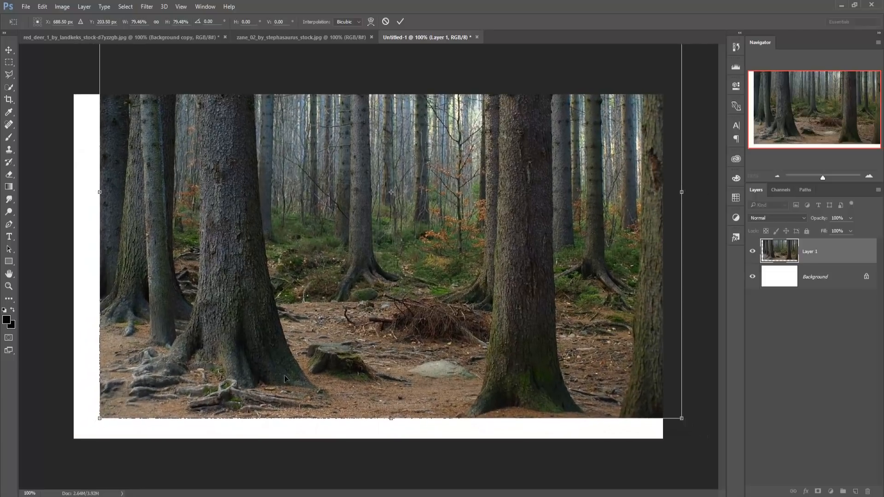
drag(284, 375, 270, 394)
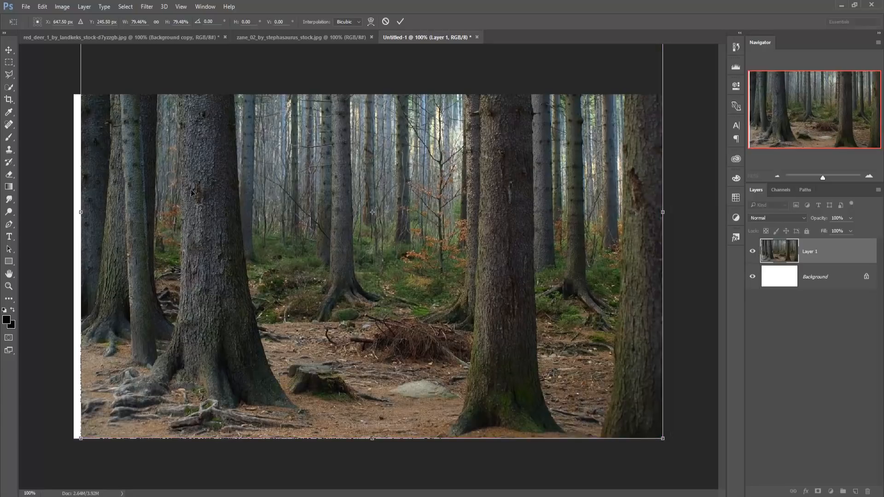
drag(71, 216, 65, 216)
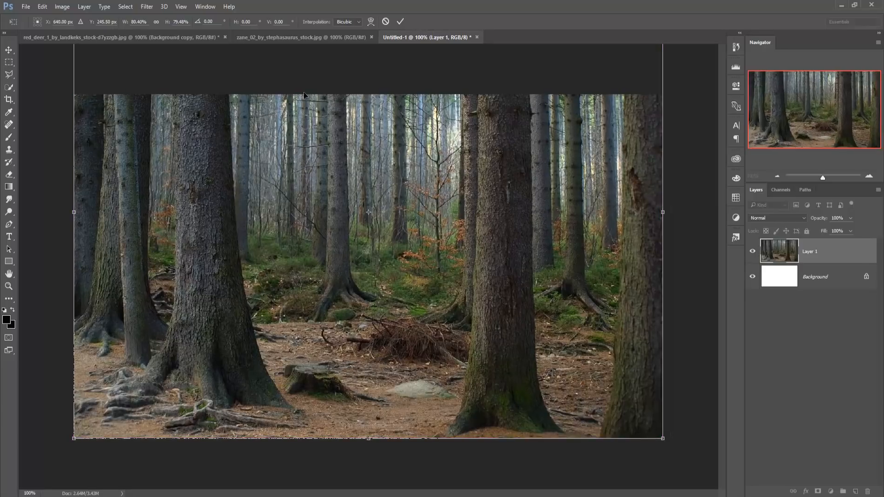
click(400, 21)
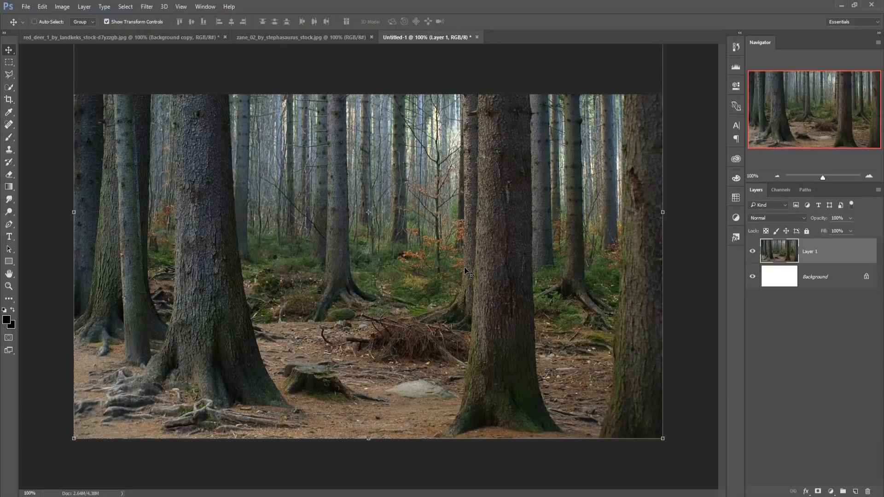
Step: Flip the forest layer horizontally
click(42, 6)
mouse_move(138, 202)
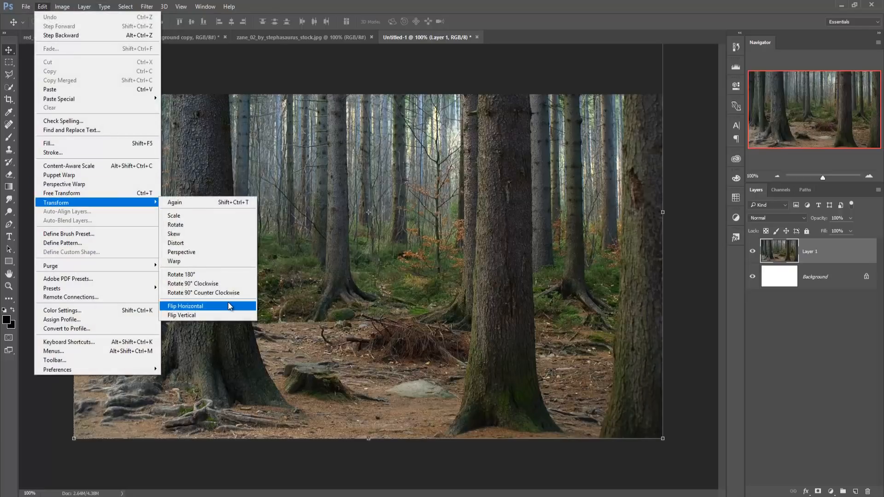
click(229, 305)
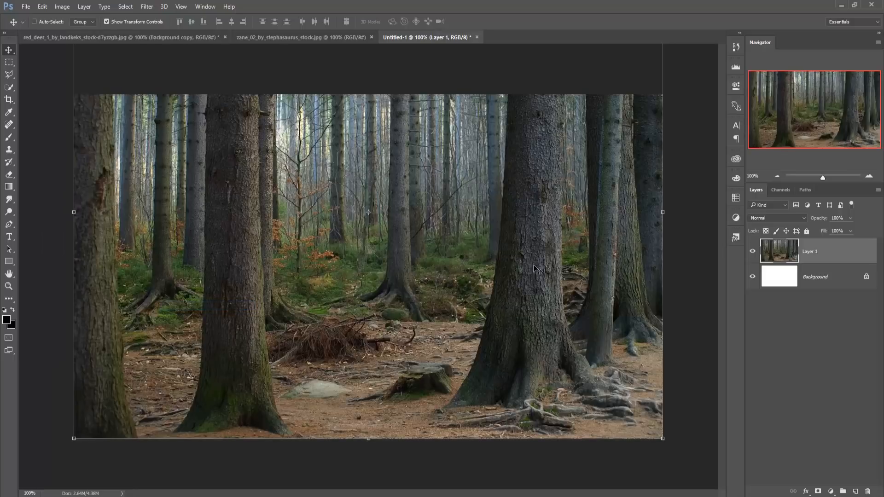
Step: Copy the cut-out deer from the red_deer image into the forest document and place it beside the large trunk, minimizing the source window
click(167, 37)
drag(165, 37, 623, 92)
drag(699, 281, 454, 283)
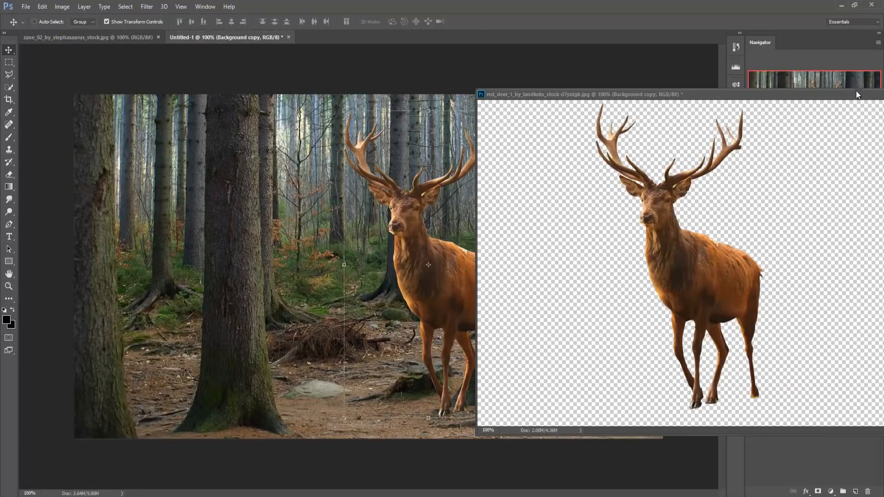
drag(855, 95, 678, 129)
click(724, 130)
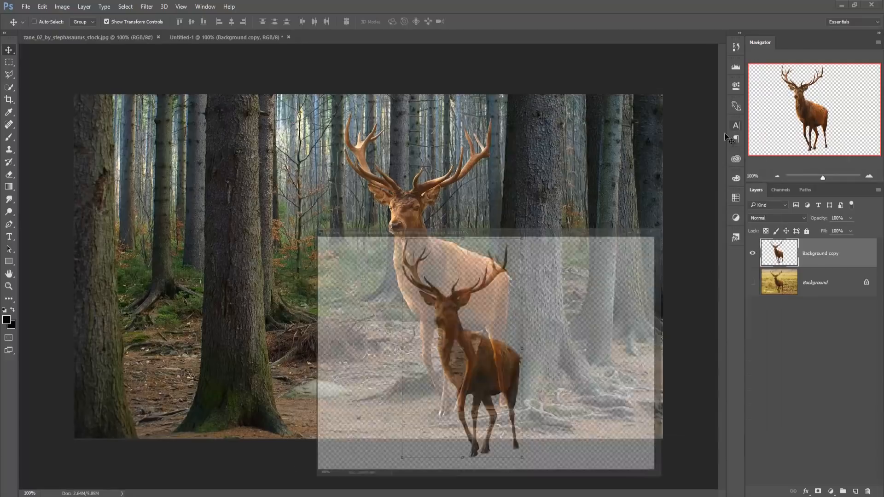
mouse_move(491, 281)
mouse_down()
mouse_move(461, 246)
mouse_move(446, 260)
mouse_move(473, 258)
mouse_move(483, 270)
mouse_up()
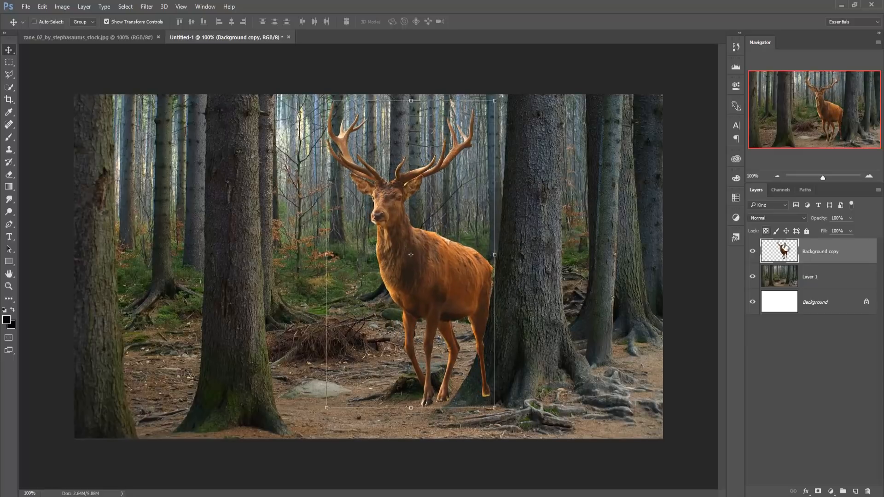
Step: Make the forest layer active and hide the deer layer
click(791, 277)
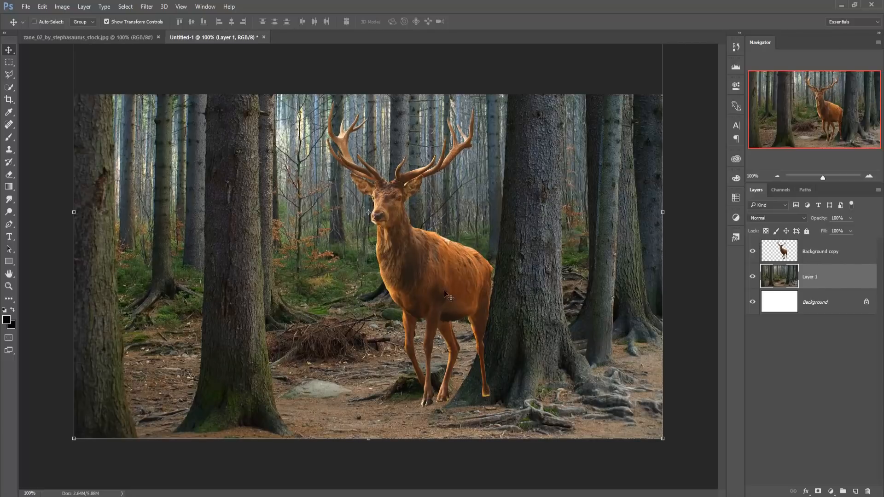
click(755, 254)
click(8, 138)
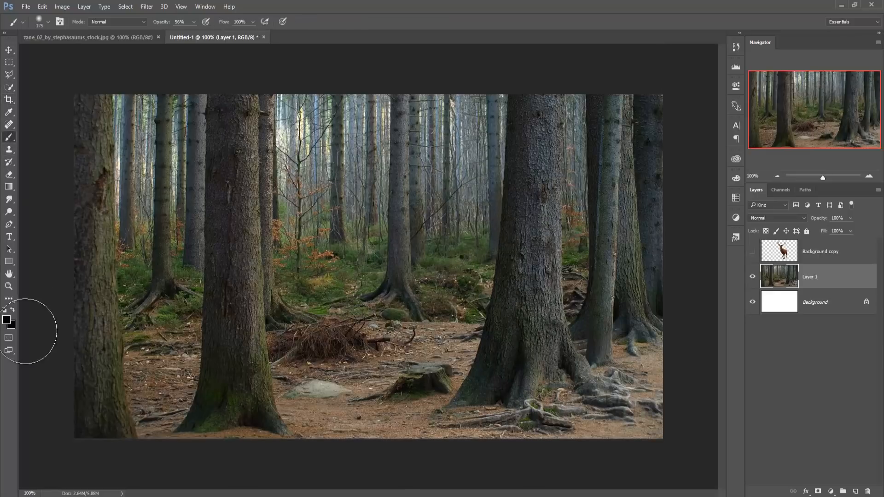
Step: Start a Pen path down the leftmost trunk's inner edge, along the ground, and up and over the second foreground trunk
click(9, 224)
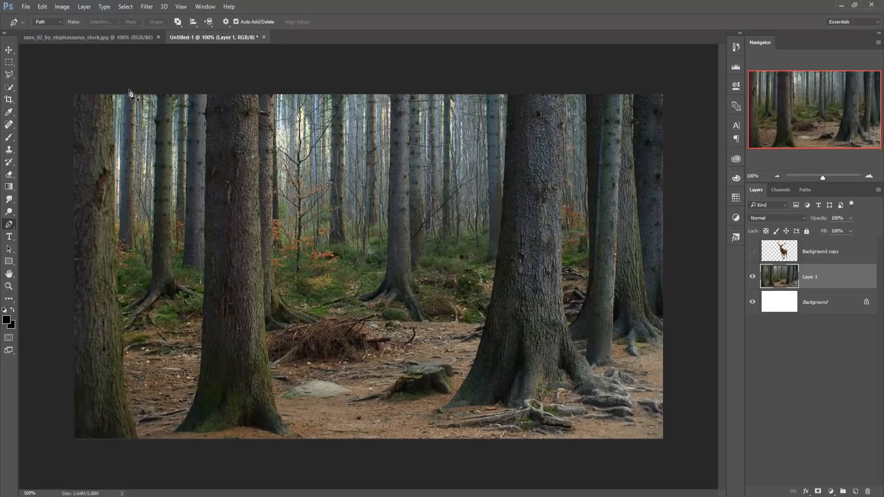
click(112, 94)
click(122, 348)
click(131, 353)
click(169, 353)
click(201, 347)
click(207, 94)
click(258, 94)
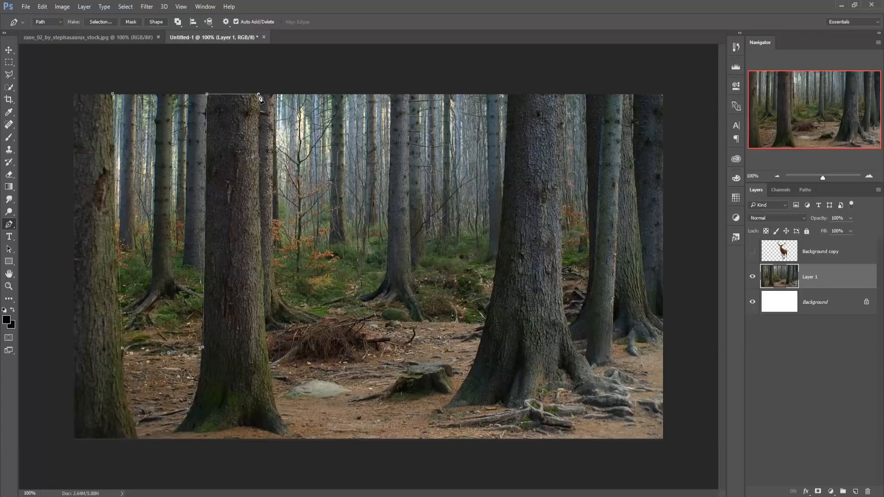
Step: Continue the path down the second foreground trunk's right edge to the ground beside the brush pile
click(260, 240)
click(261, 264)
click(263, 279)
click(263, 292)
click(263, 301)
click(264, 315)
click(264, 323)
click(266, 327)
Step: Extend the path along the far edge of the bare ground, over the brush pile, to the large trunk
click(315, 317)
click(329, 315)
click(345, 315)
click(374, 318)
click(391, 318)
click(433, 322)
click(468, 321)
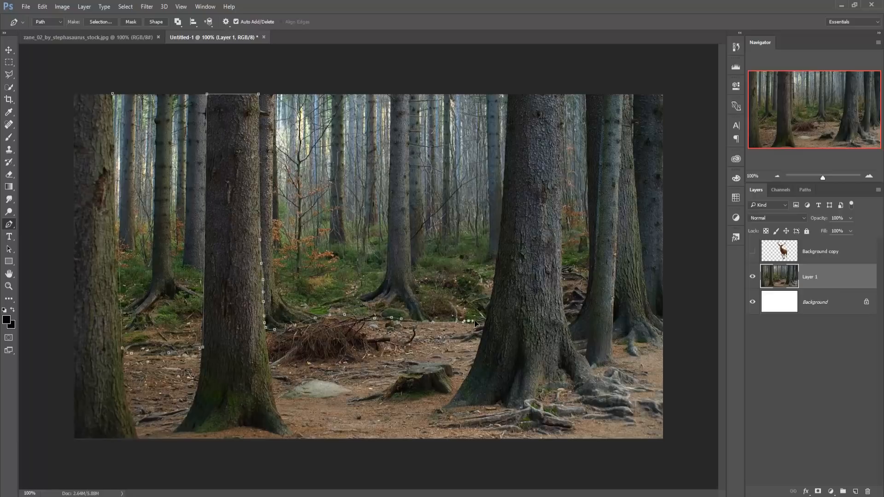
click(485, 319)
Step: Trace the path up the large trunk's left edge, adjusting it to the bark's curve, and across the trunk's top
click(494, 233)
drag(494, 234, 500, 235)
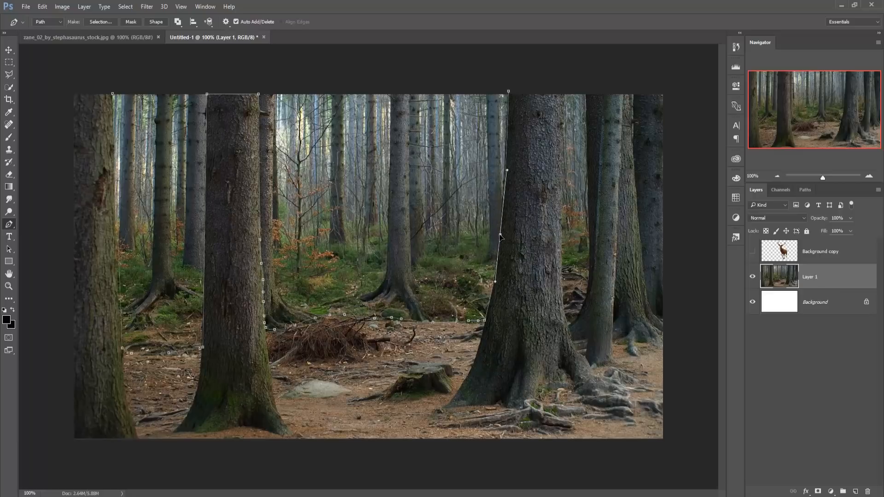
click(489, 302)
drag(489, 302, 491, 299)
click(566, 93)
Step: Continue the path down the large trunk's right edge and across the ground to the neighbouring thin trunk
click(561, 244)
click(561, 293)
click(564, 316)
click(565, 326)
click(567, 329)
click(574, 324)
click(588, 322)
click(591, 313)
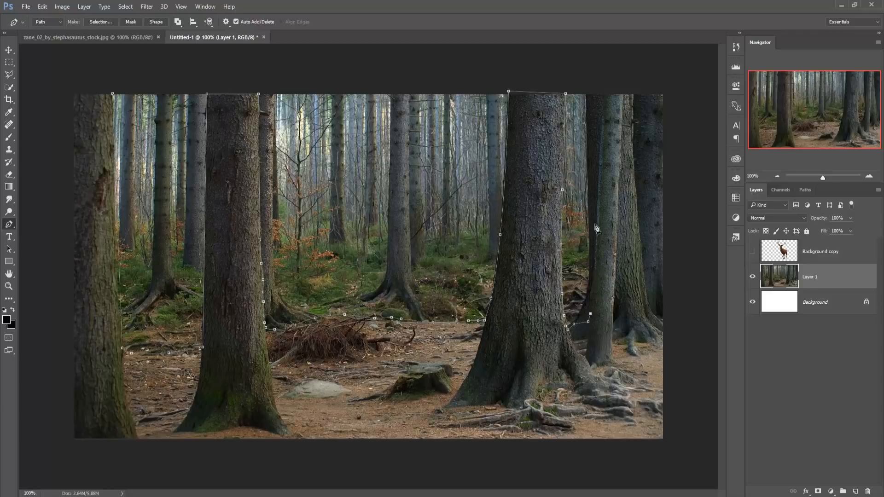
Step: Trace the path around the thin trunk and along the roots behind it to the canvas's right edge
click(604, 93)
click(612, 323)
click(623, 332)
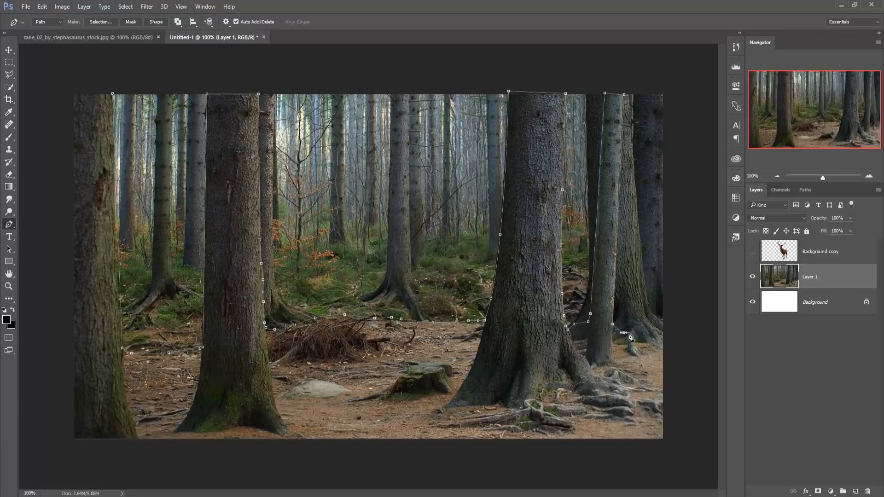
click(638, 333)
click(645, 332)
click(657, 331)
click(662, 332)
Step: Close the path around the canvas's lower corners and upper-left corner, enclosing the foreground trunks and ground
click(664, 439)
click(72, 438)
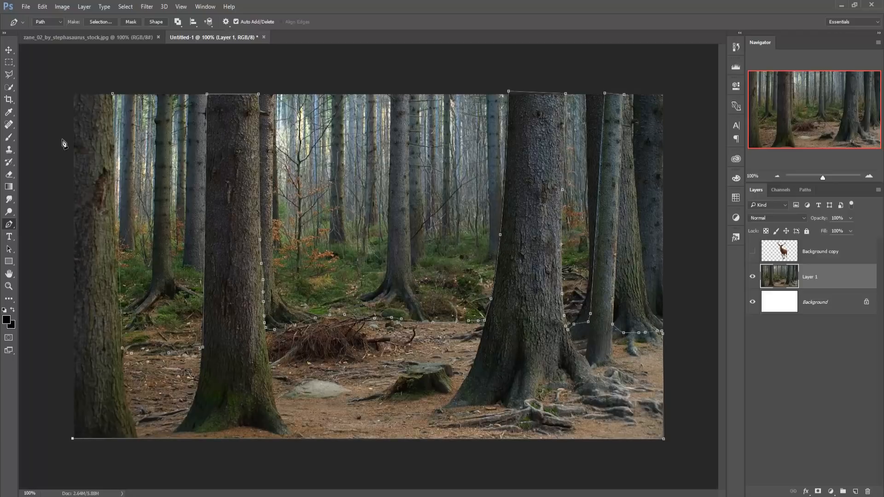
click(74, 96)
click(113, 93)
Step: Convert the closed path into a new anti-aliased selection with a feather radius of 0 pixels
right_click(453, 323)
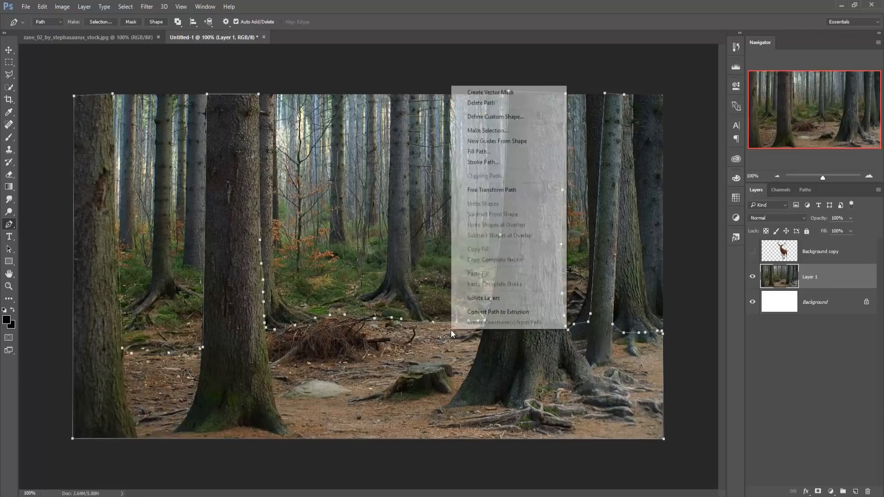
click(489, 128)
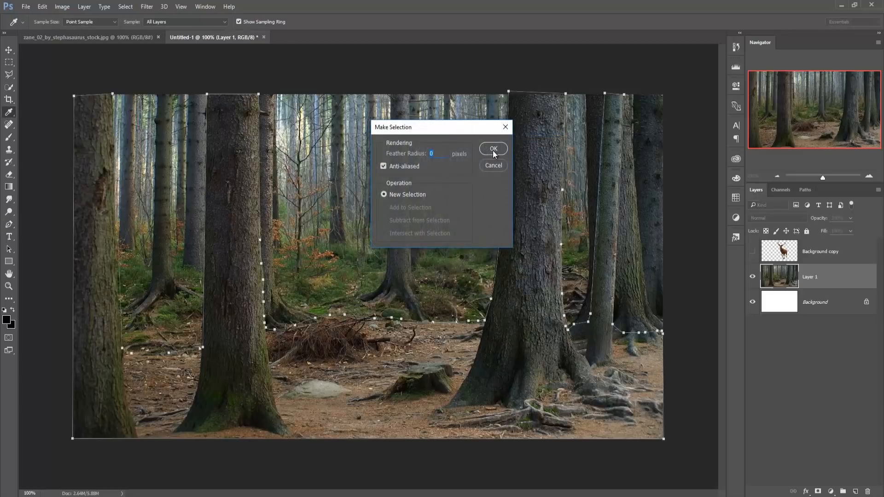
click(493, 149)
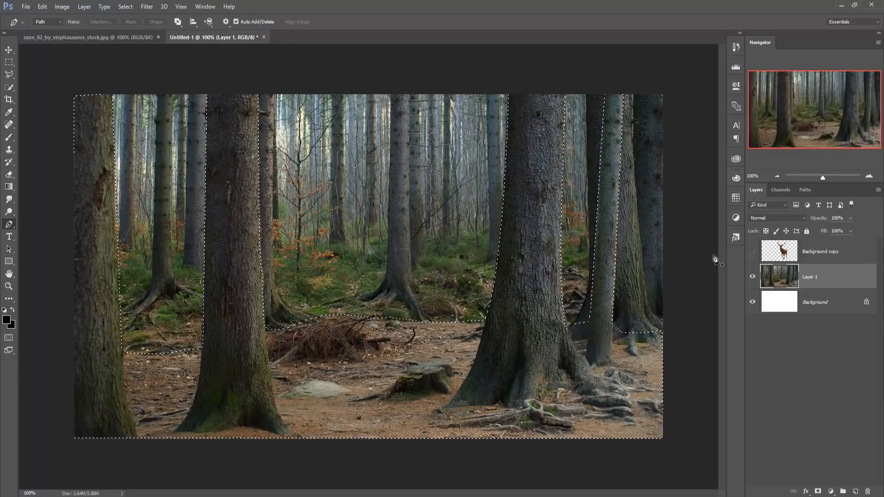
Step: Copy the selected foreground trunks and ground and paste them onto their own layer
click(42, 7)
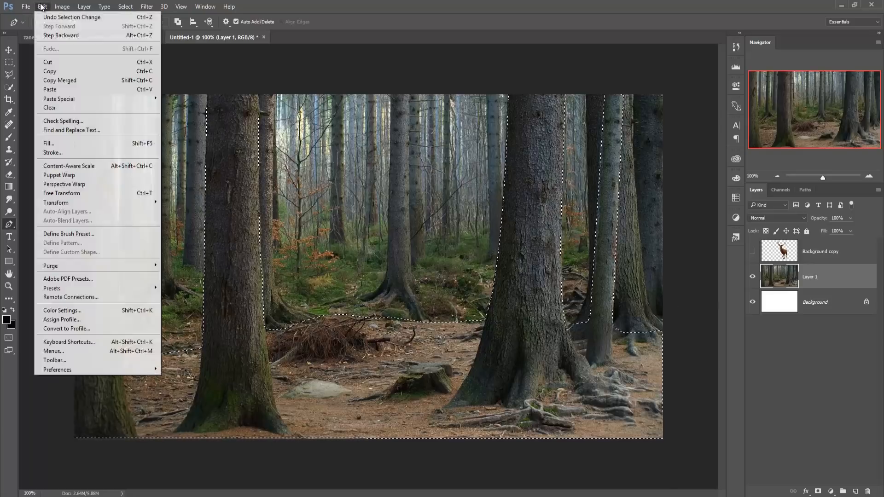
click(60, 74)
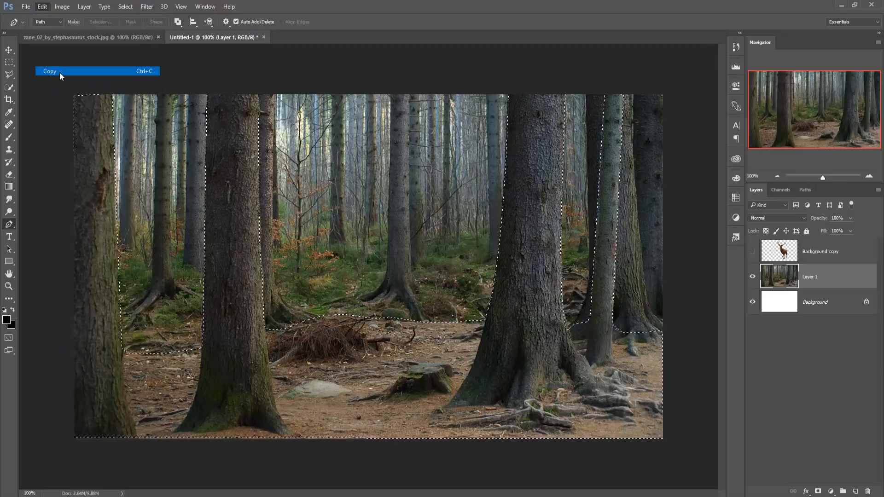
click(42, 7)
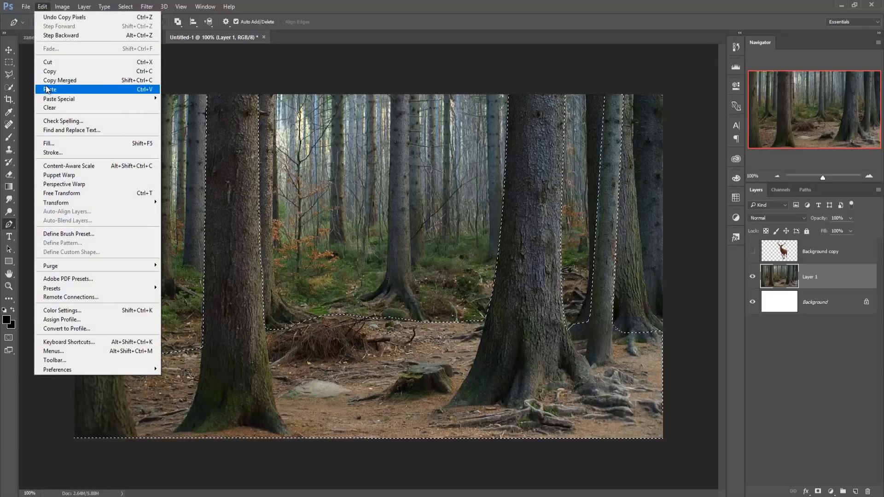
click(50, 89)
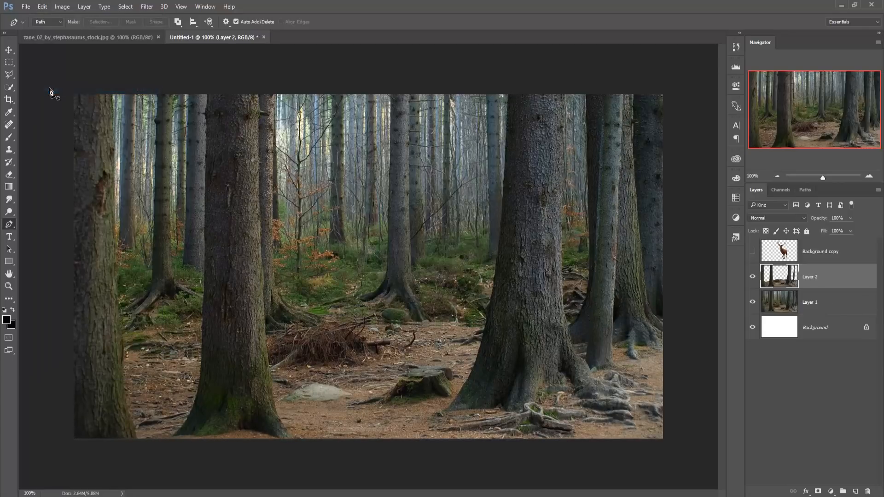
Step: Nudge the foreground trunks layer vertically until it lines up with the forest image beneath it
click(9, 50)
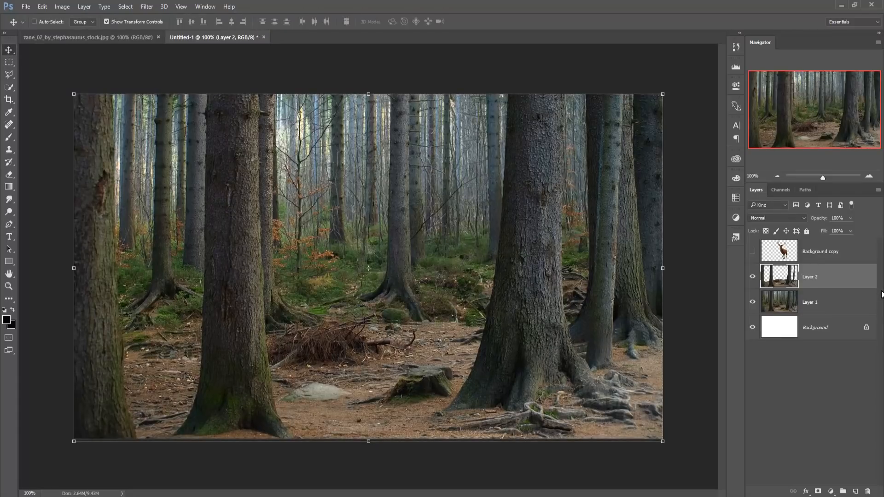
key(Up)
key(Up)
key(Up)
key(Up)
key(Up)
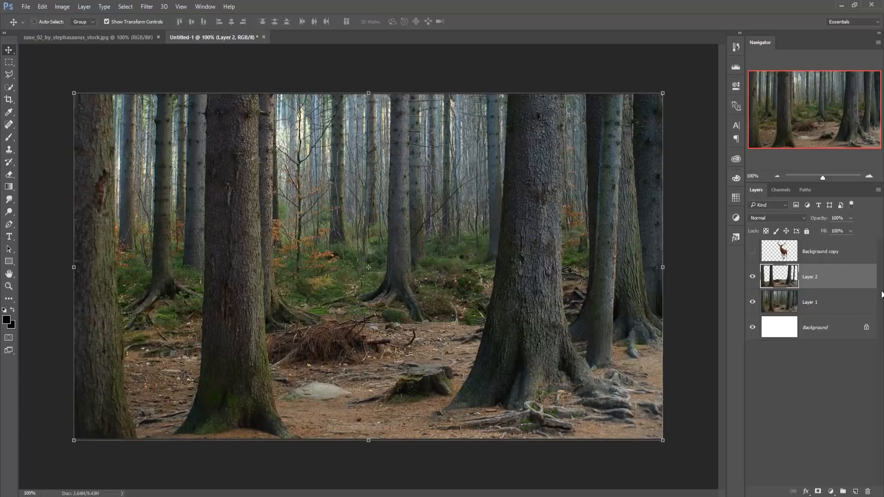
key(Down)
key(Down)
key(Down)
key(Down)
key(Down)
key(Down)
key(Down)
key(Down)
key(Down)
key(Down)
key(Down)
key(Down)
key(Down)
key(Down)
key(Down)
key(Down)
key(Down)
key(Down)
key(Down)
key(Down)
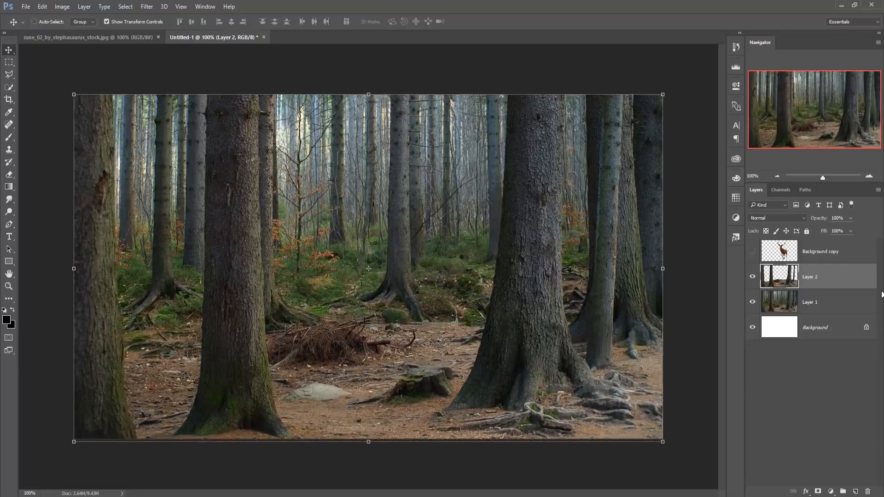
key(Up)
key(Up)
key(Up)
key(Up)
key(Up)
key(Up)
key(Up)
key(Up)
key(Up)
key(Up)
key(Up)
key(Up)
key(Up)
key(Up)
key(Up)
key(Up)
key(Up)
key(Up)
key(Up)
key(Up)
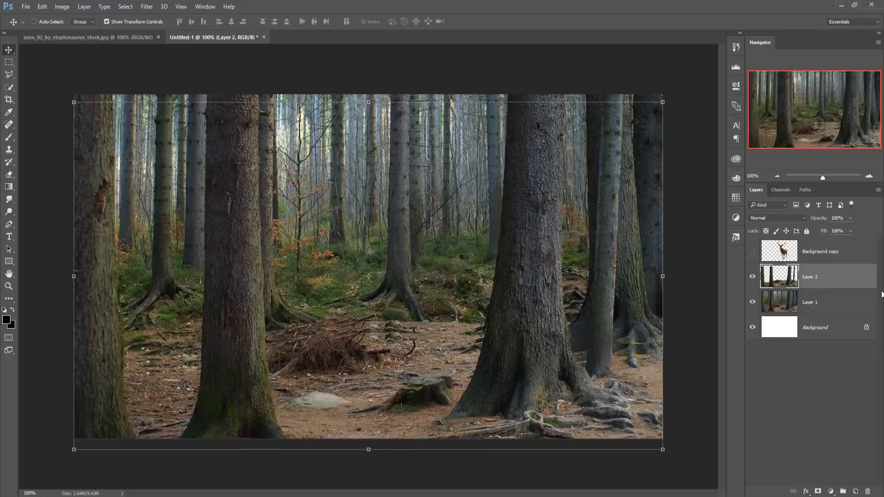
key(Up)
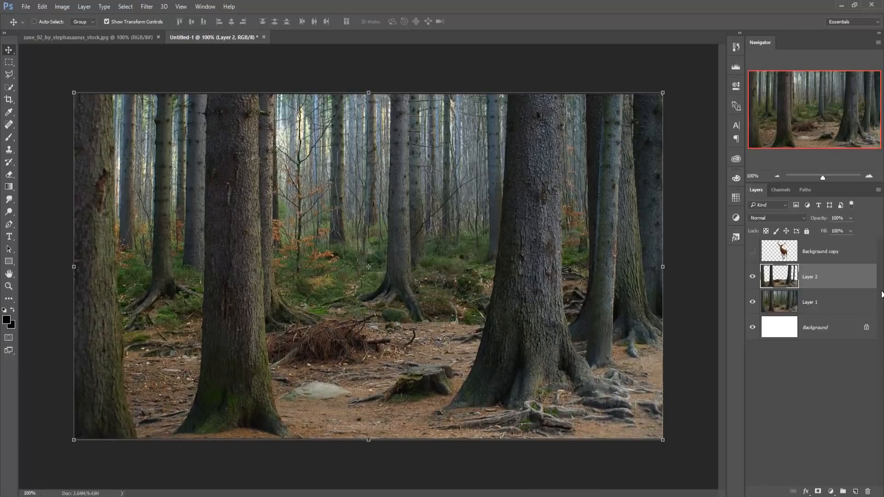
key(Up)
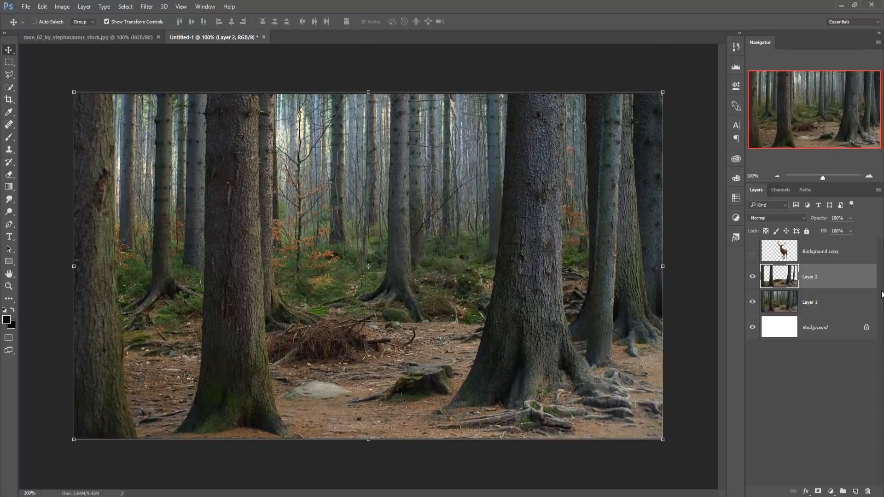
key(Up)
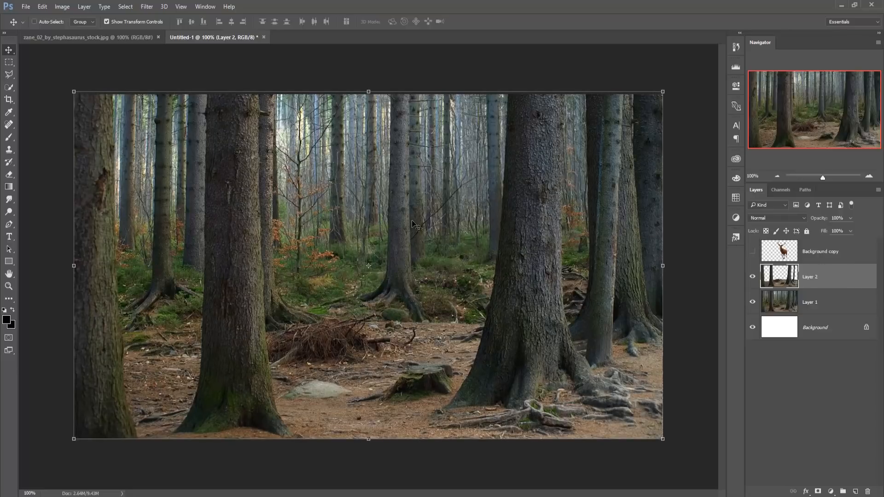
Step: Copy the cut-out deer from the red deer document into the forest composite and minimize the deer document's window
click(81, 34)
click(219, 39)
click(457, 465)
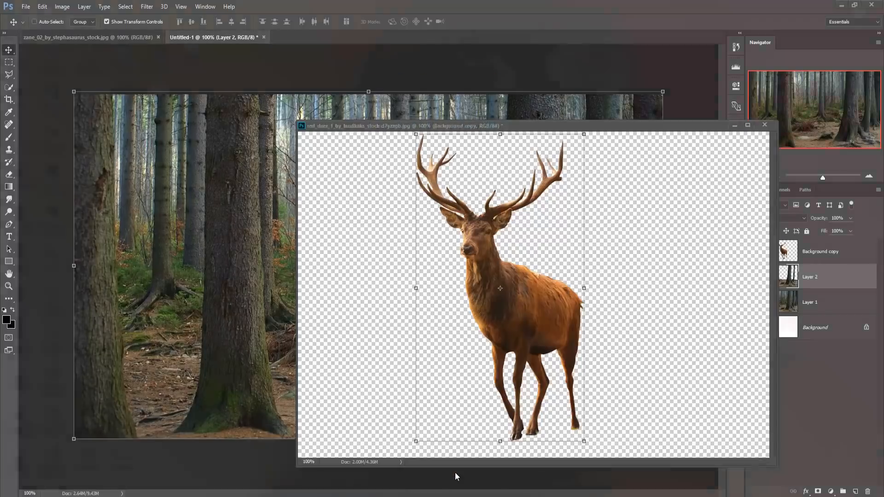
drag(533, 128, 717, 148)
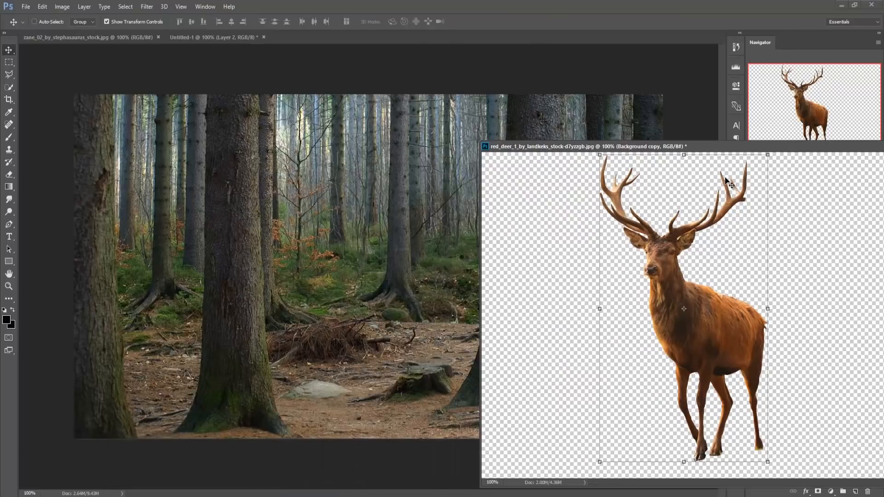
drag(717, 326, 447, 264)
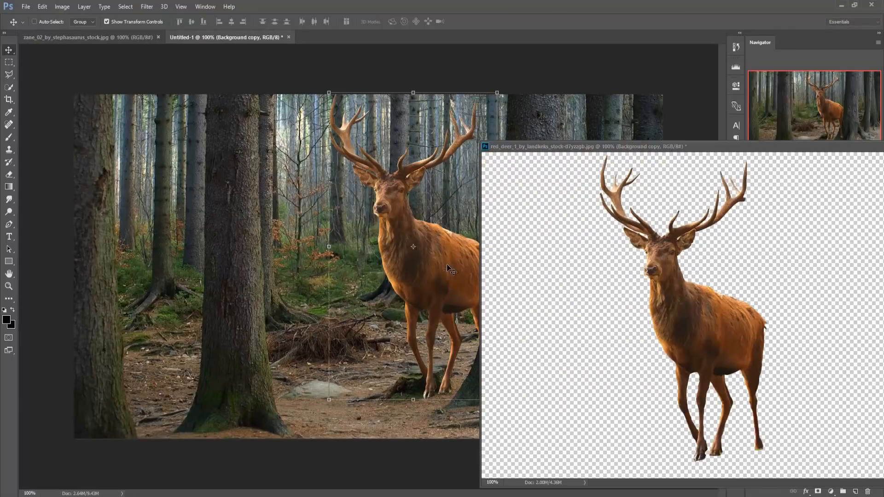
drag(857, 146, 707, 162)
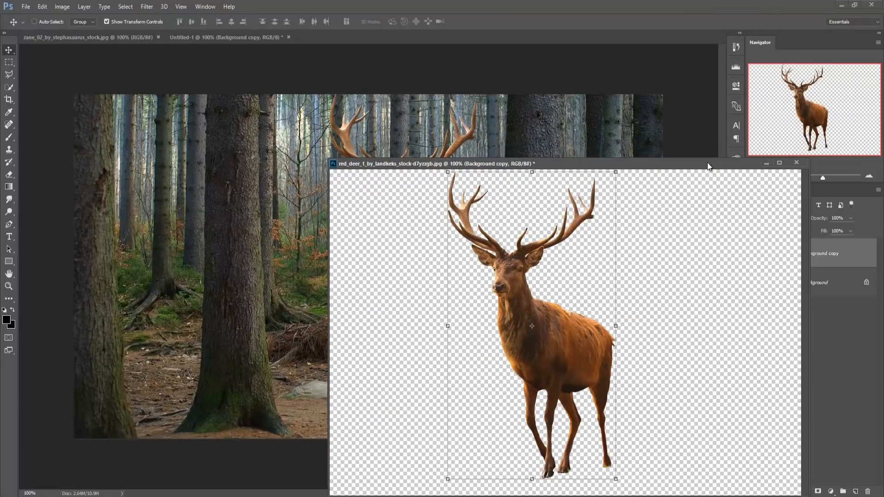
click(767, 163)
Step: Delete the newly added deer layer and show the hidden original deer layer above the foreground trunks
click(848, 279)
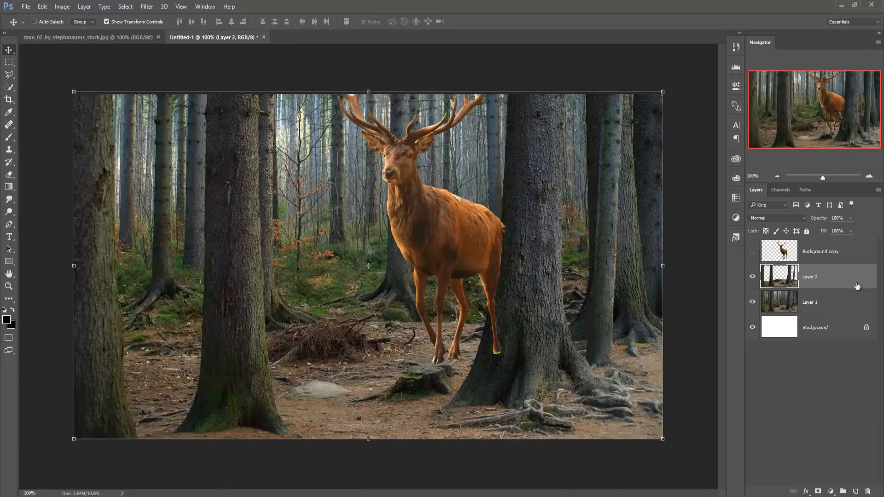
key(Delete)
click(752, 255)
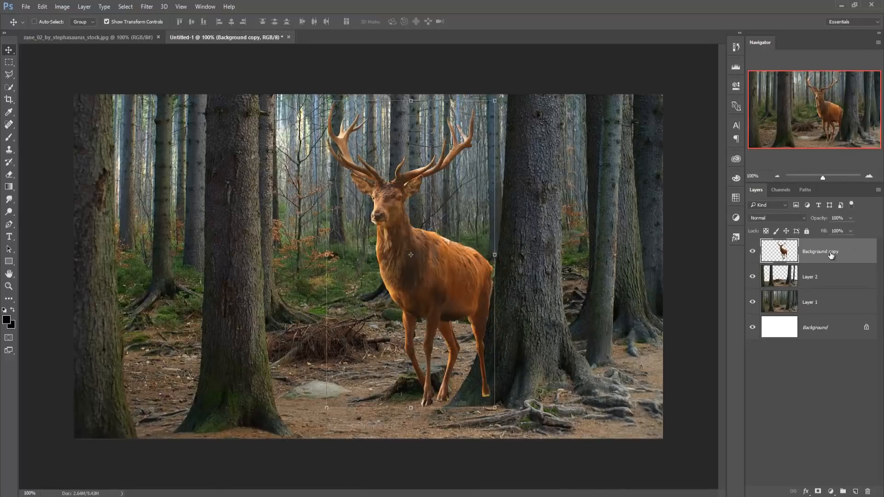
Step: Try stacking the deer layer beneath the foreground trunks layer and bring it back above that layer
drag(782, 253, 785, 286)
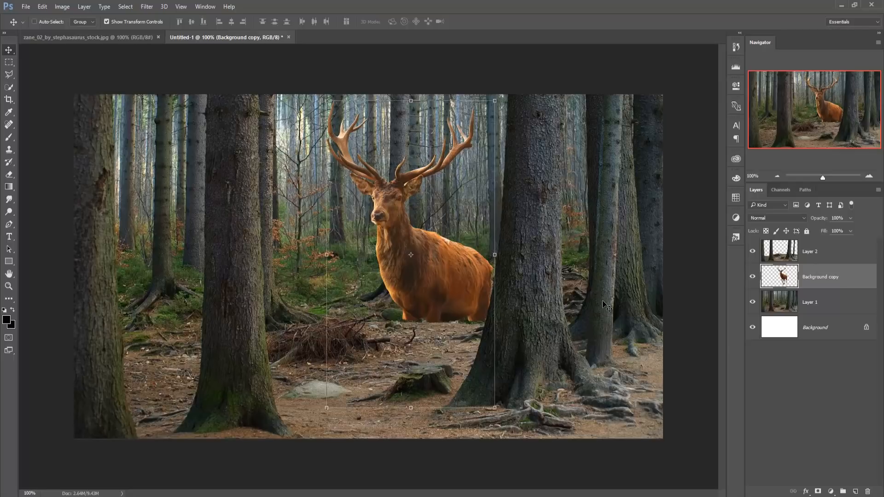
key(ctrl+])
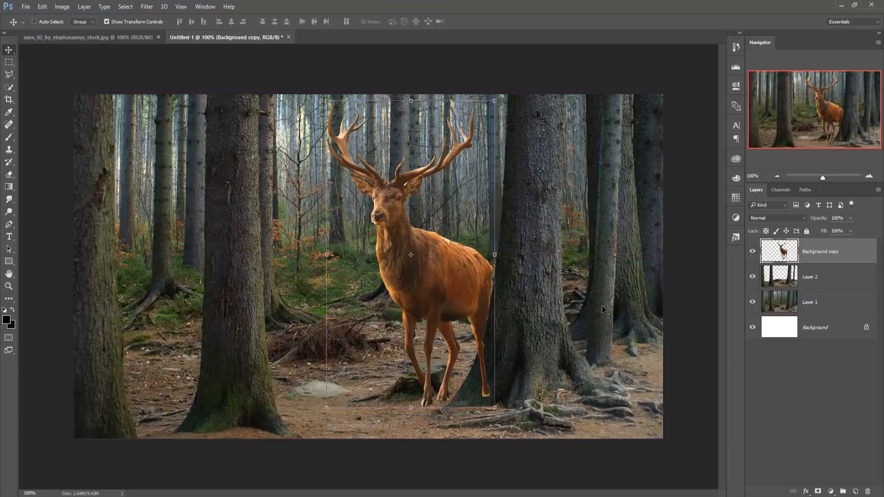
click(793, 279)
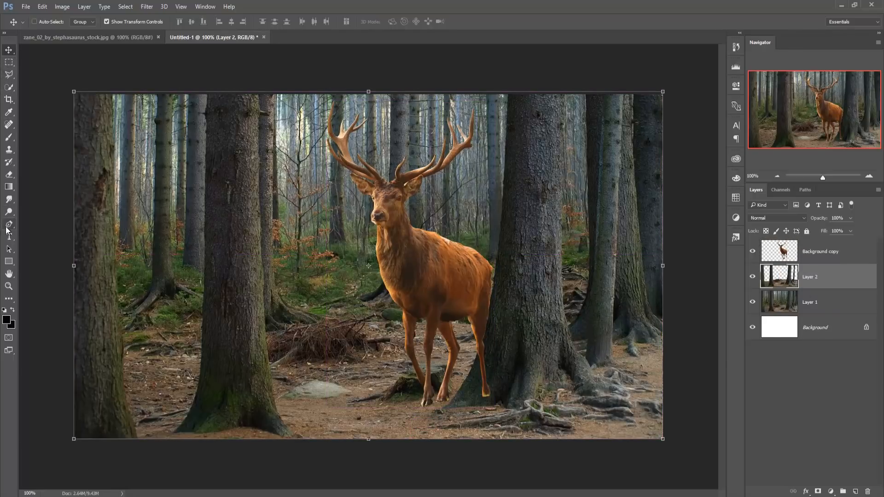
click(9, 224)
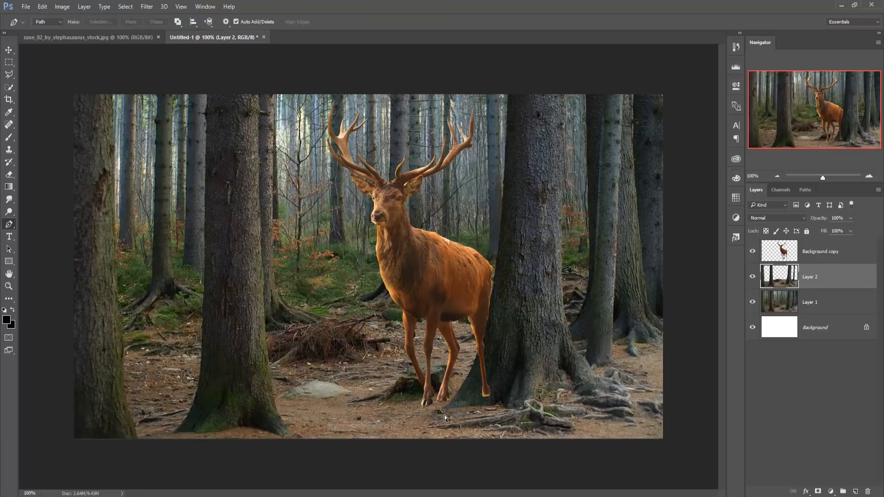
Step: Move the deer slightly up and to the right so its hind leg overlaps the large foreground trunk
key(ctrl+equal)
drag(497, 427, 469, 289)
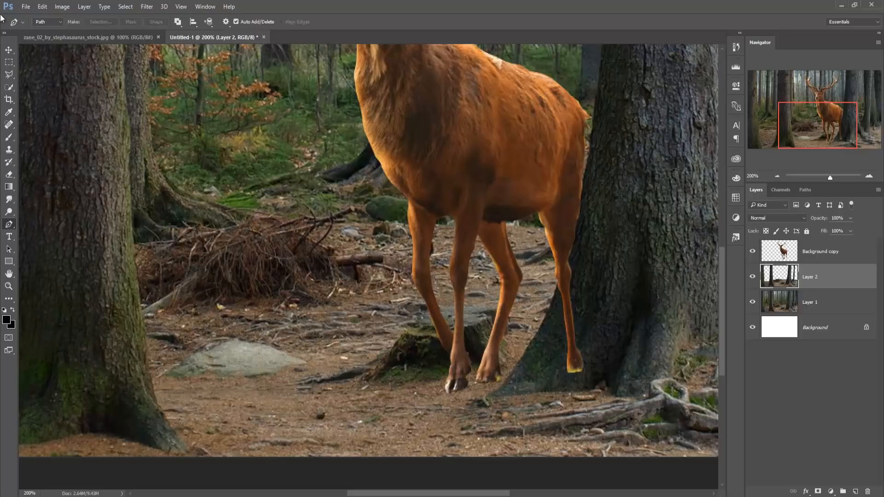
click(9, 50)
click(812, 253)
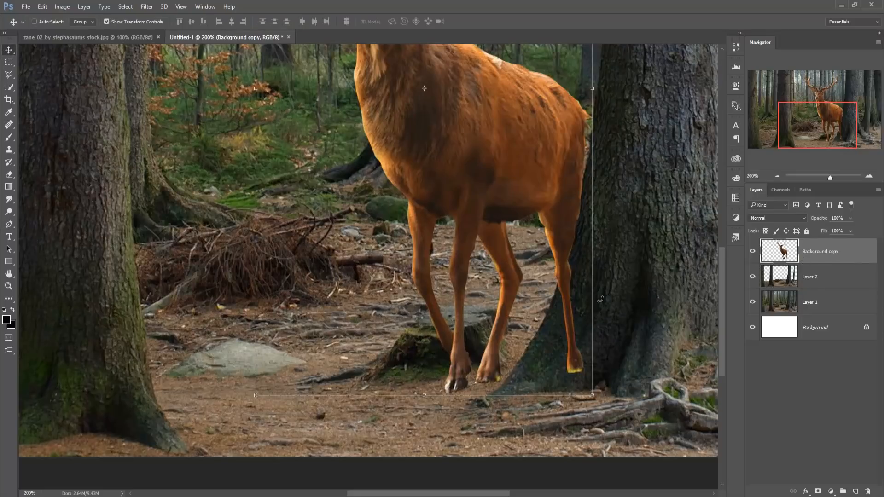
drag(480, 168, 497, 163)
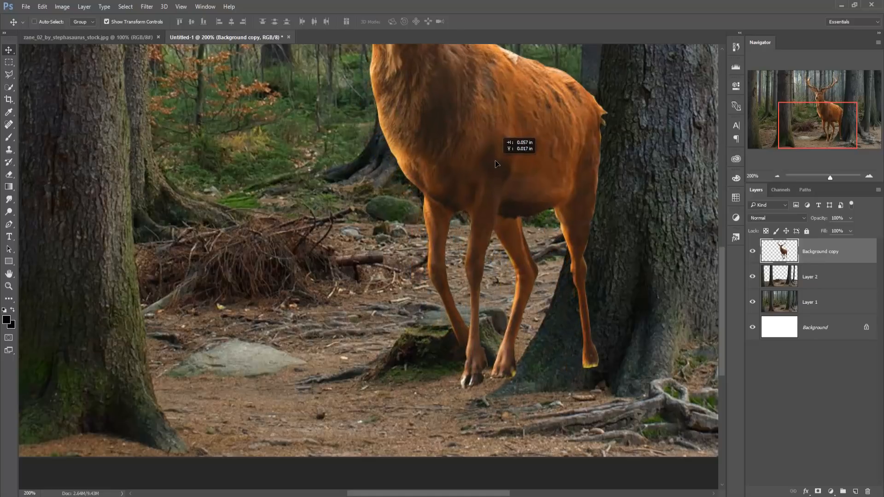
drag(495, 161, 536, 158)
drag(536, 156, 534, 153)
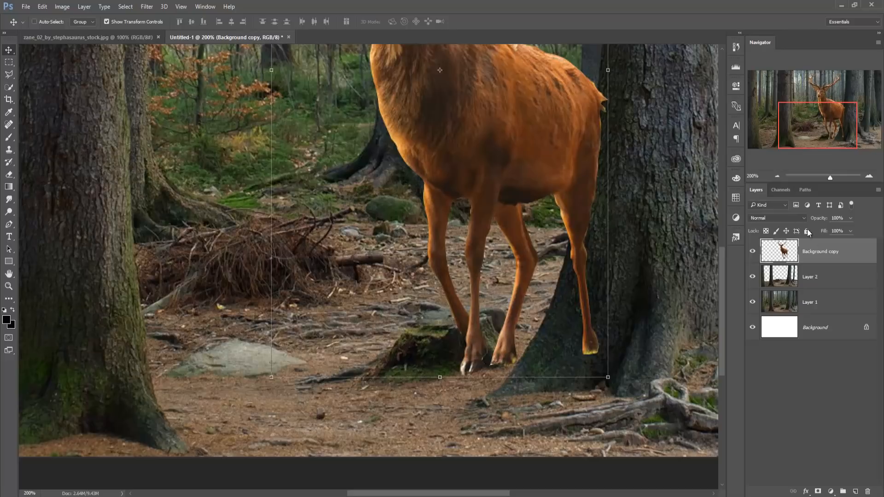
Step: Add a layer mask to the deer and paint out the hind leg over the large trunk with a 30 px black brush at 100% opacity
click(817, 491)
click(8, 138)
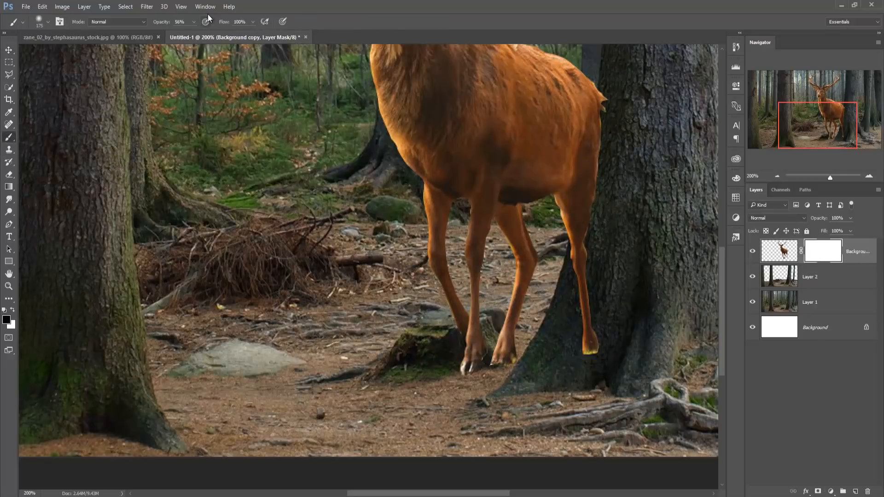
click(195, 22)
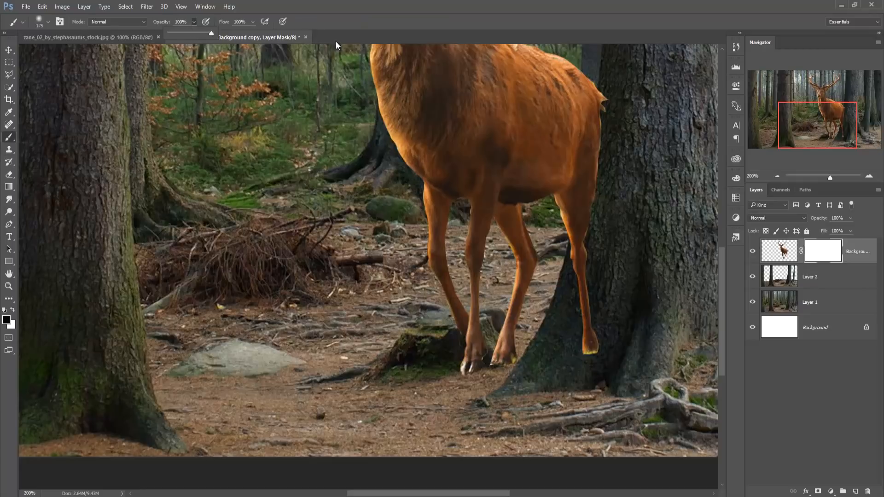
key(bracketleft)
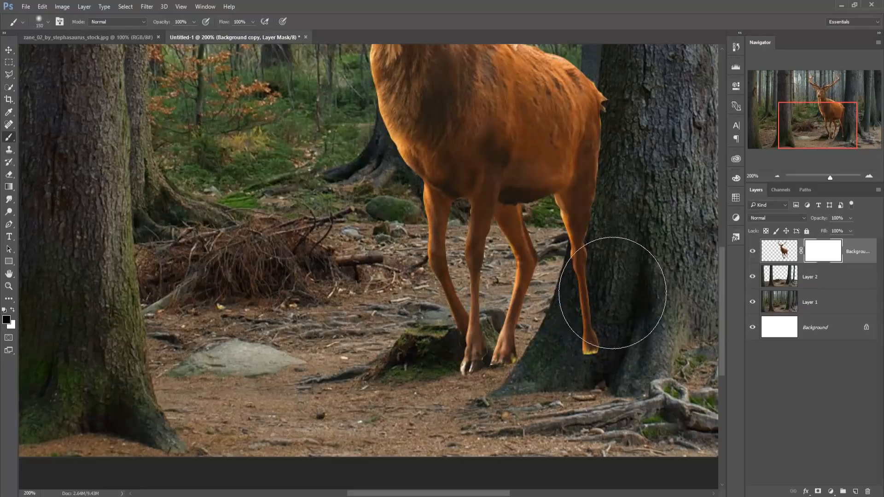
key(bracketleft)
key(bracketleft)
key(bracketleft)
key(bracketleft)
key(bracketleft)
key(bracketleft)
key(bracketleft)
key(bracketleft)
key(bracketleft)
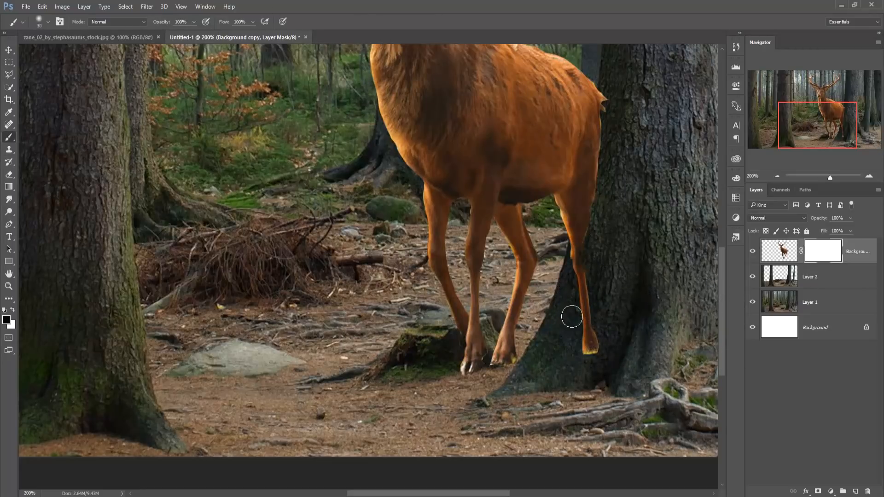
mouse_move(578, 256)
mouse_down()
mouse_move(587, 233)
mouse_move(574, 271)
mouse_move(611, 110)
mouse_move(612, 140)
mouse_up()
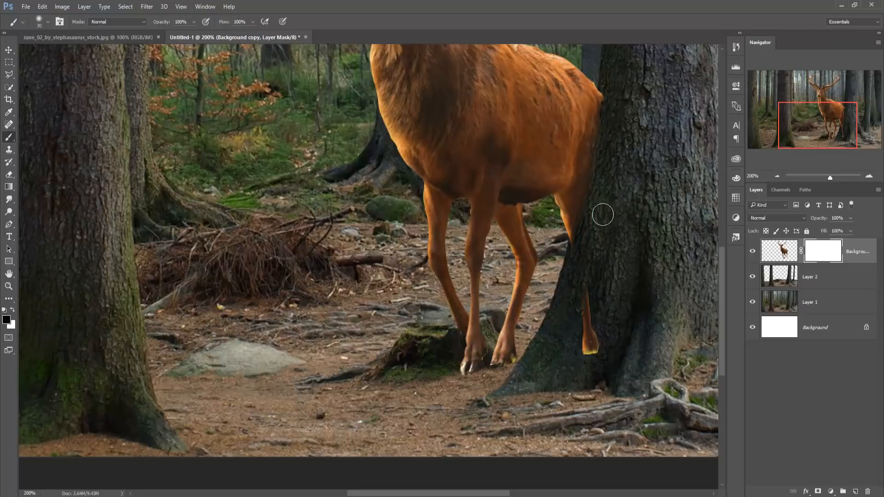
mouse_move(603, 215)
mouse_down()
mouse_move(594, 313)
mouse_move(601, 286)
mouse_move(584, 336)
mouse_move(598, 352)
mouse_move(599, 342)
mouse_move(617, 379)
mouse_move(612, 344)
mouse_move(569, 389)
mouse_move(574, 371)
mouse_up()
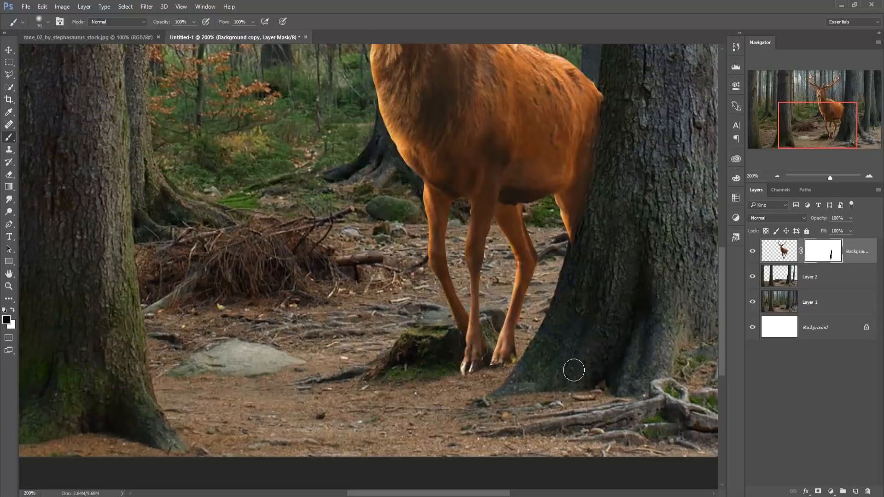
Step: Scale the masked deer down to about 87% and reposition it beside the large trunk
click(7, 52)
key(ctrl+minus)
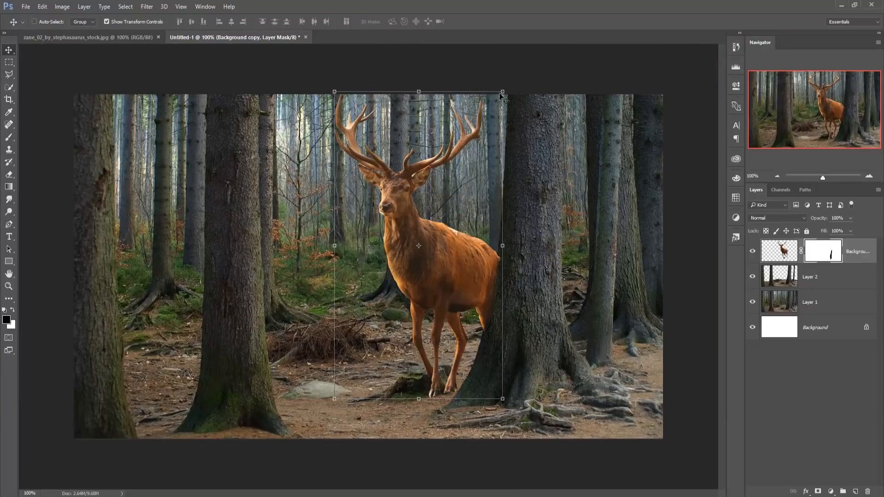
drag(502, 92, 491, 112)
drag(449, 284, 457, 297)
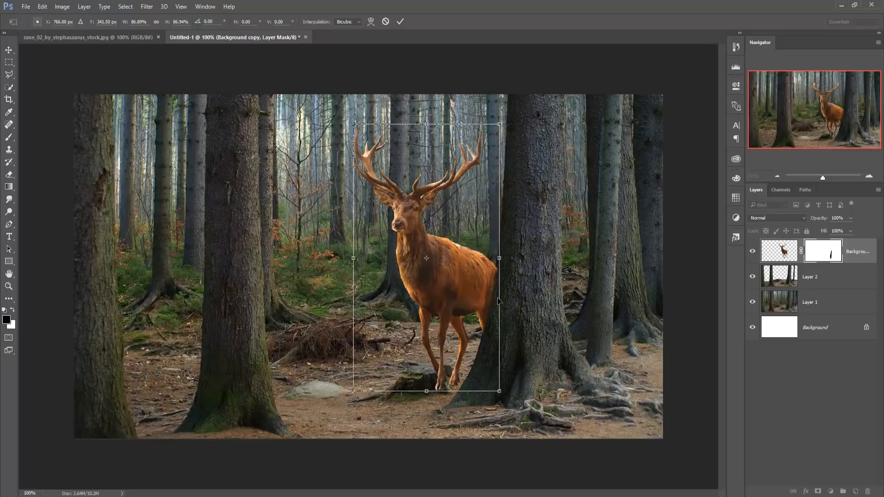
click(399, 21)
Step: Switch to the photo of the boy and start a Pen path along the heel and underside of his right-hand sandal
click(130, 37)
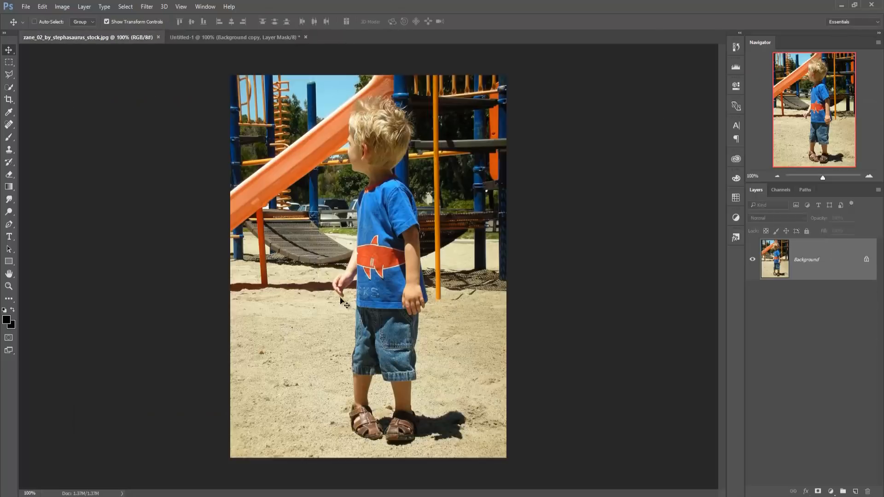
click(8, 224)
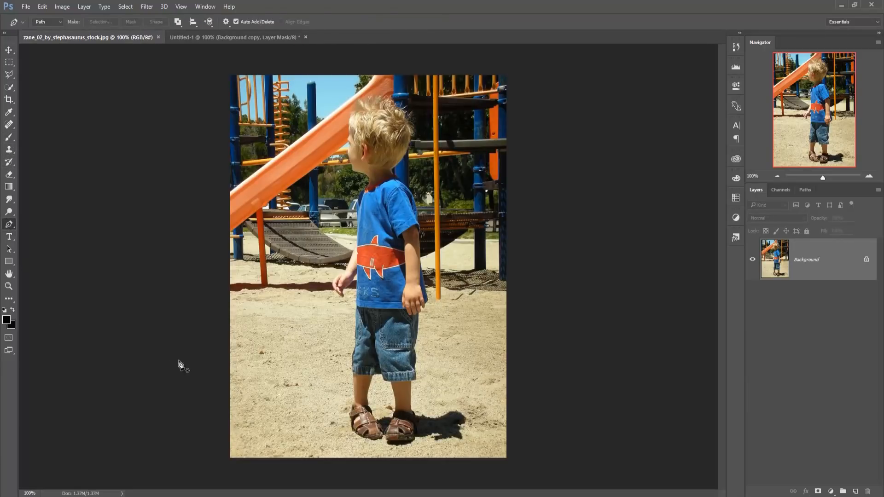
key(ctrl+plus)
key(ctrl+plus)
key(ctrl+plus)
key(ctrl+plus)
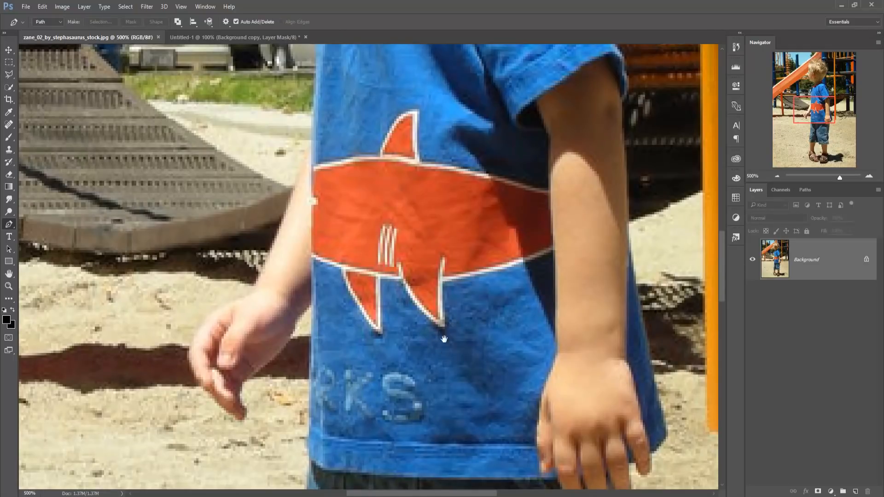
drag(444, 340, 402, 188)
drag(389, 332, 377, 225)
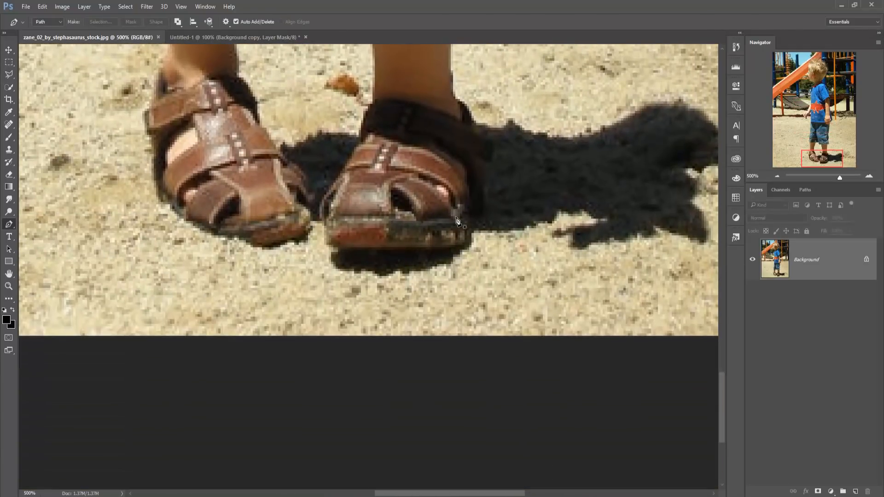
drag(473, 232, 475, 238)
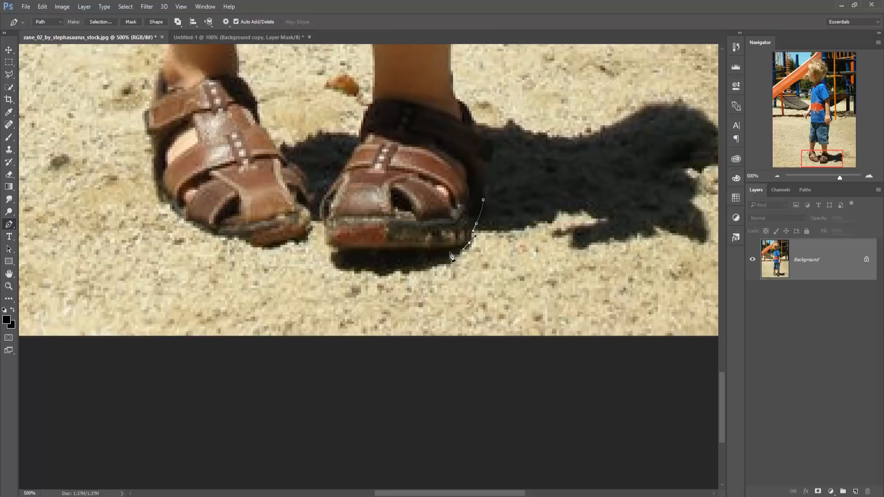
drag(425, 266, 344, 268)
Step: Trace the path around the sandal's toe and up its inner edge to the ankle strap
click(333, 266)
click(332, 257)
click(336, 252)
click(338, 248)
click(332, 242)
click(343, 171)
click(356, 147)
click(361, 130)
click(373, 104)
drag(375, 105, 414, 372)
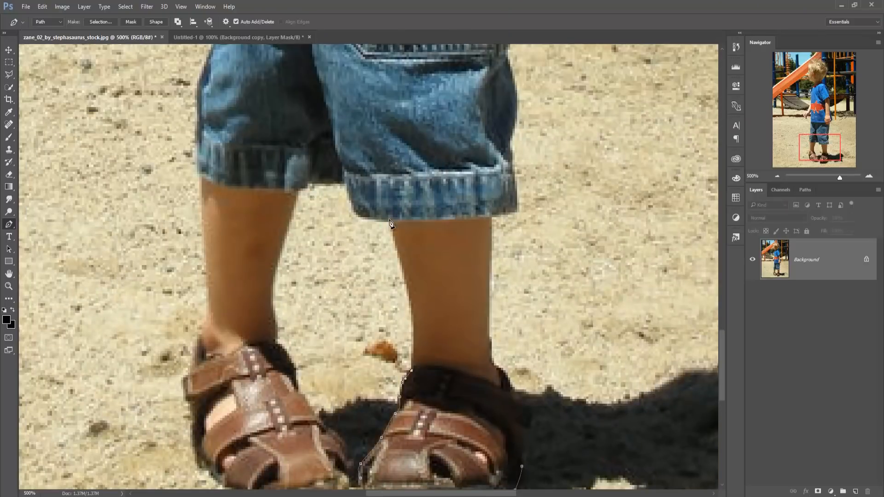
Step: Trace the path up the inner edge of the boy's right-hand leg and along both shorts cuffs to the other leg
drag(412, 304, 408, 284)
drag(398, 249, 393, 231)
click(390, 220)
click(381, 217)
click(354, 210)
click(347, 186)
click(337, 183)
click(319, 184)
click(310, 184)
click(305, 186)
click(301, 190)
Step: Trace the path down the inner edge of the left-hand leg and around the left-hand sandal to its ankle strap
click(282, 346)
click(294, 363)
click(299, 395)
click(326, 425)
drag(358, 468, 361, 176)
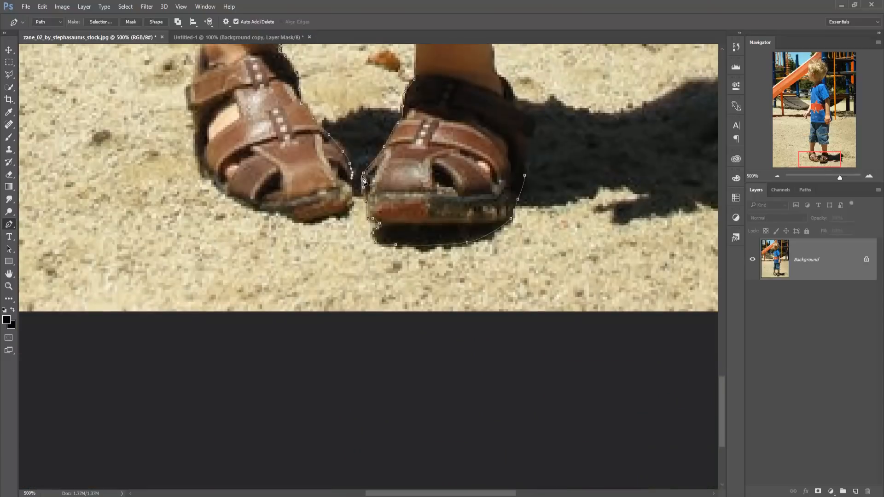
click(352, 197)
click(313, 221)
click(241, 202)
click(196, 140)
click(193, 118)
click(189, 101)
click(188, 91)
click(196, 75)
Step: Trace the path up the outer edge of the left-hand leg and the front edge of the shorts to the waist
drag(198, 56, 225, 307)
click(232, 289)
drag(237, 278, 238, 265)
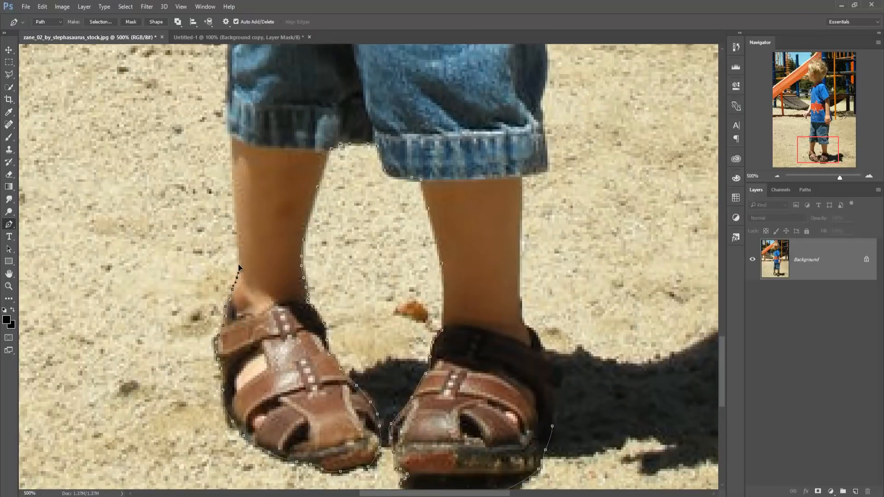
click(227, 130)
click(225, 95)
drag(273, 102, 301, 349)
click(261, 292)
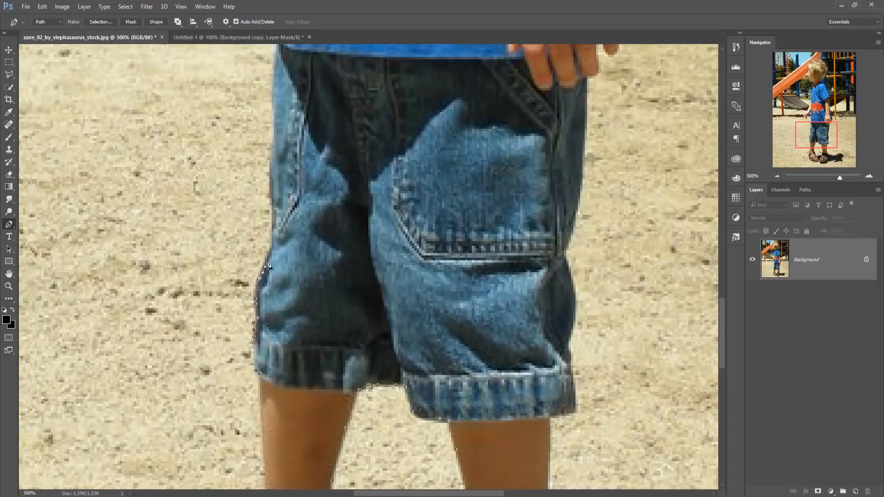
click(271, 175)
click(271, 111)
click(273, 65)
Step: Trace the path past the front of the shirt hem and around the boy's outstretched hand and forearm
drag(302, 76, 363, 451)
click(338, 416)
click(332, 402)
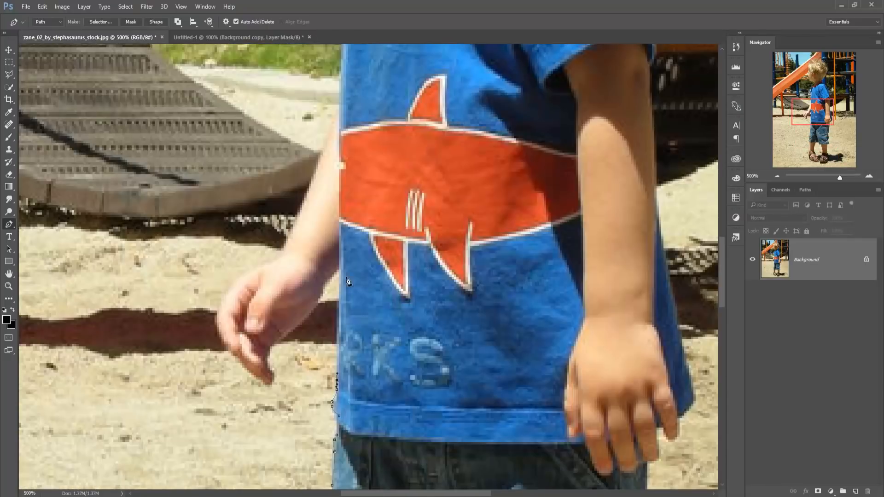
click(321, 292)
click(298, 323)
click(281, 337)
click(270, 346)
click(268, 354)
click(270, 372)
click(283, 249)
click(339, 108)
Step: Trace the path up the front edge of the shirt and over the shoulder to the collar
drag(350, 99, 387, 365)
click(377, 352)
click(380, 290)
click(379, 256)
drag(373, 196, 375, 180)
drag(382, 154, 386, 144)
click(394, 129)
click(405, 116)
click(419, 103)
drag(427, 89, 432, 86)
click(440, 82)
Step: Trace the path along the boy's profile from the chin up to the front hairline
drag(462, 92, 534, 354)
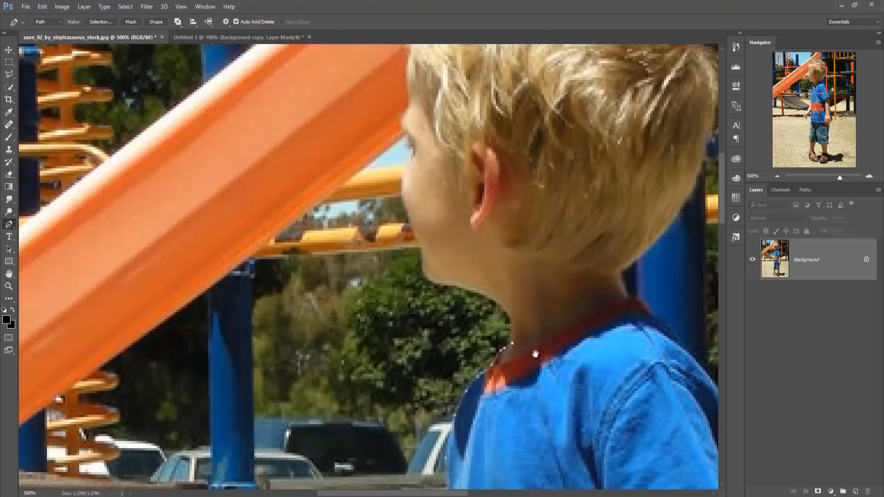
drag(404, 171, 409, 157)
drag(464, 274, 502, 431)
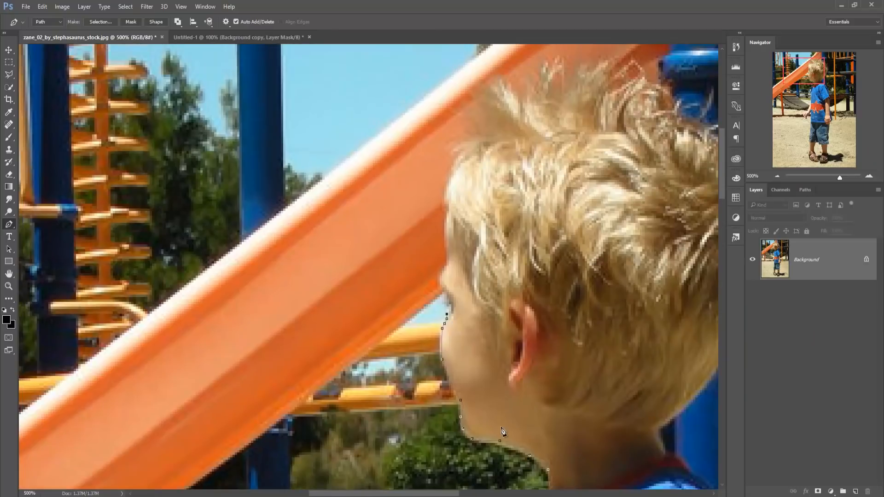
click(444, 235)
click(444, 189)
click(454, 158)
Step: Trace the path loosely around the spiky hair and down the back of the head to the nape
drag(505, 389, 330, 471)
drag(315, 157, 329, 153)
click(368, 141)
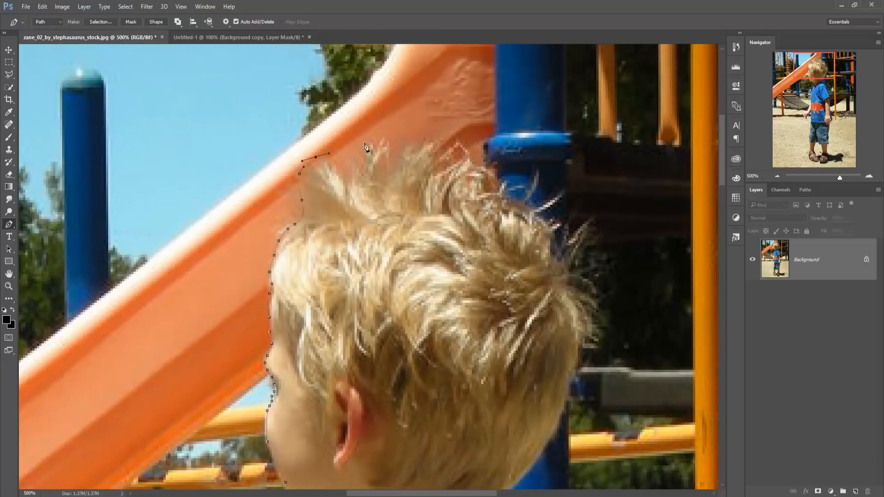
click(488, 157)
drag(577, 222, 594, 249)
click(594, 246)
click(598, 291)
click(575, 366)
click(561, 409)
drag(529, 474, 548, 283)
click(520, 303)
click(502, 336)
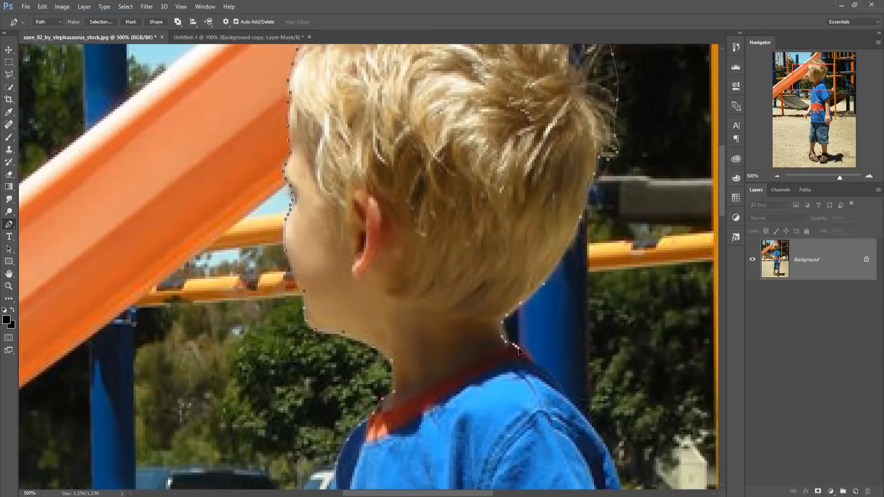
Step: Trace the path down the back of the shoulder and around the lower edge of the sleeve
mouse_move(601, 442)
mouse_down()
mouse_move(610, 462)
mouse_move(356, 136)
mouse_up()
drag(374, 225, 378, 242)
click(378, 261)
click(388, 304)
click(385, 315)
click(383, 323)
Step: Trace the path down the near arm and the back edge of the shirt to its hem corner
drag(393, 343, 384, 184)
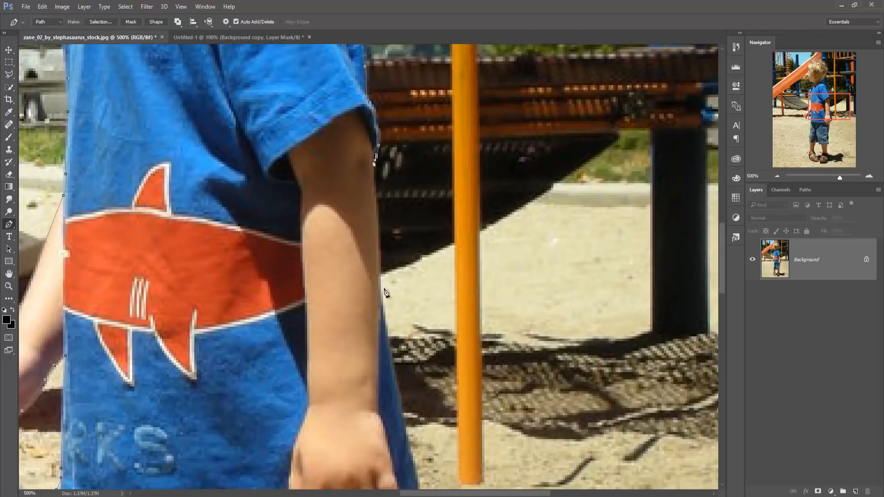
click(379, 288)
click(390, 355)
click(409, 439)
drag(408, 439, 383, 193)
click(388, 210)
click(390, 229)
click(392, 236)
drag(392, 241, 388, 245)
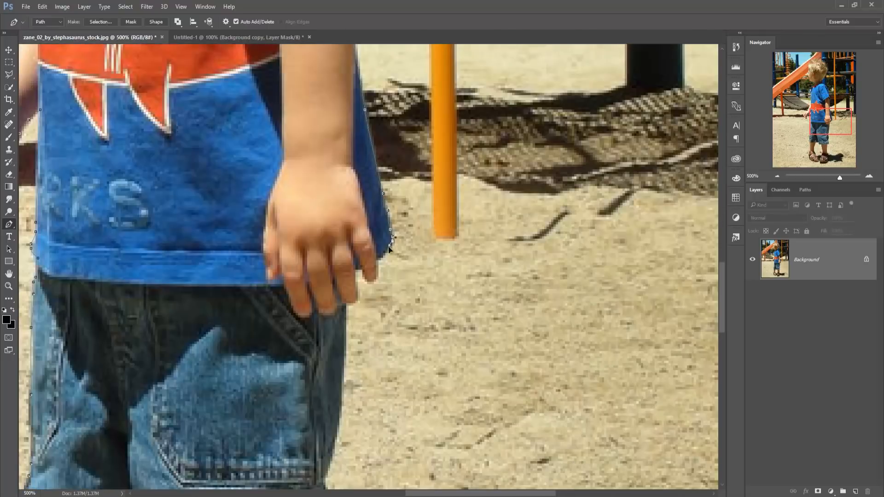
Step: Trace the path down the back edge of the shorts and around the rear corner of the cuff
click(342, 382)
click(332, 444)
click(325, 471)
drag(324, 478, 385, 141)
click(396, 181)
click(385, 232)
click(394, 301)
click(371, 306)
Step: Trace the path down the back of the right-hand leg and sandal heel, closing it at its starting point
click(368, 313)
click(369, 418)
click(369, 430)
drag(368, 440, 429, 168)
click(441, 195)
click(443, 216)
click(438, 233)
click(436, 258)
Step: Convert the closed path around the boy into a selection
key(ctrl+0)
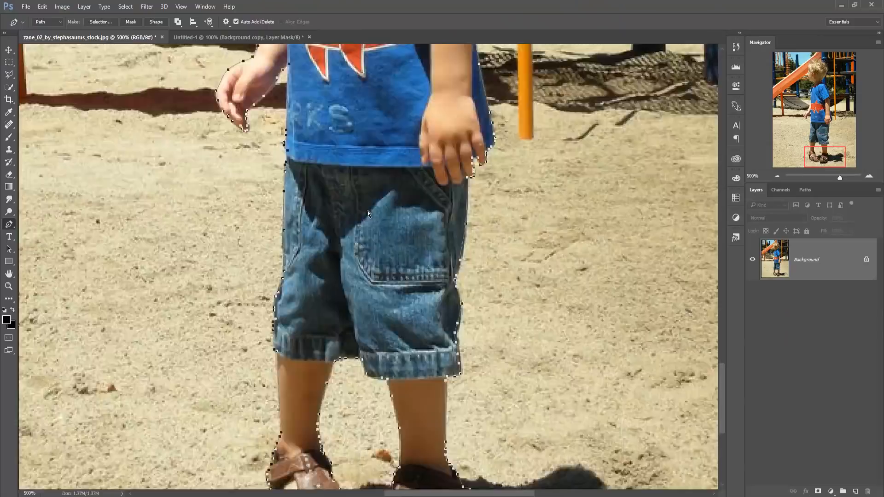
right_click(373, 206)
click(448, 251)
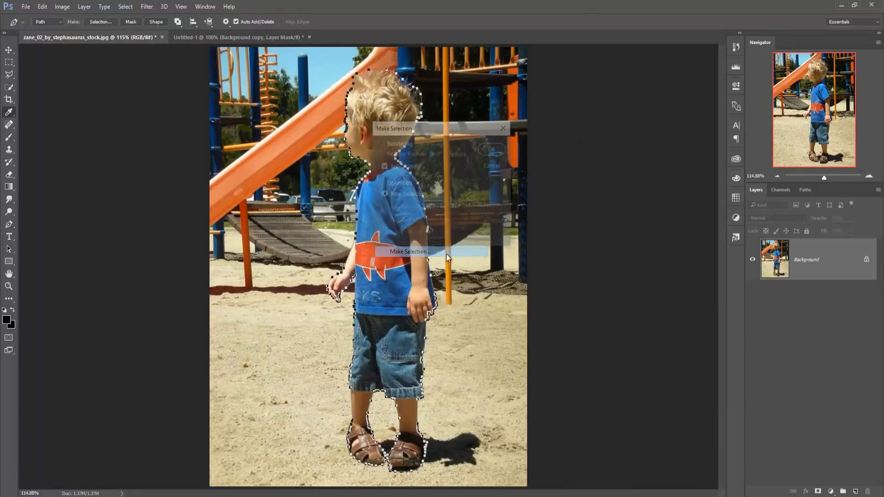
click(492, 149)
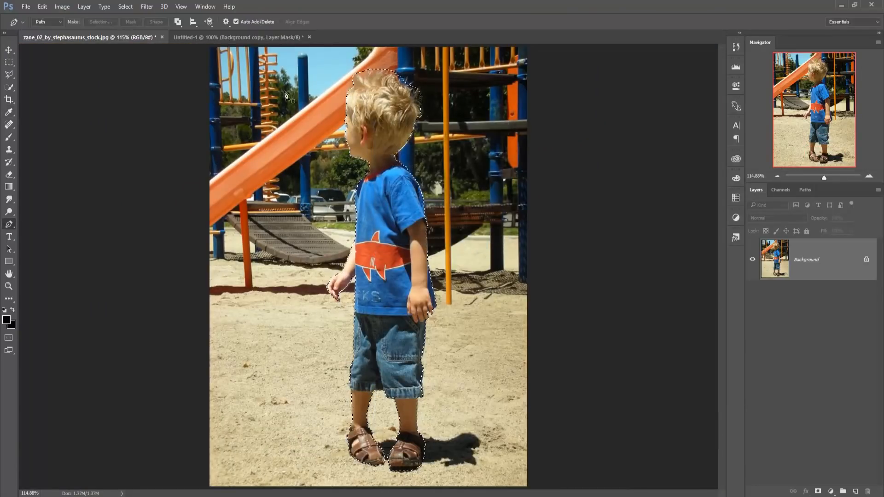
Step: Move the selected boy into the Untitled-1 forest composite and close the source photo window
click(9, 49)
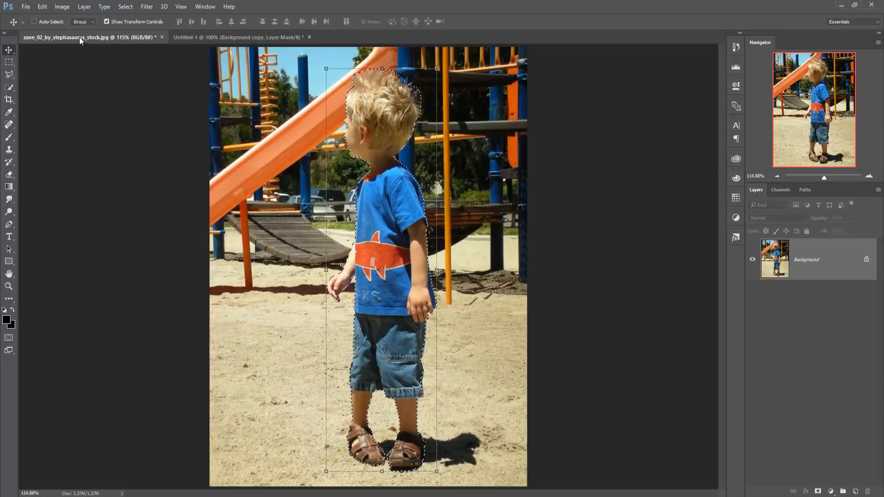
drag(81, 42, 649, 101)
drag(762, 318, 449, 335)
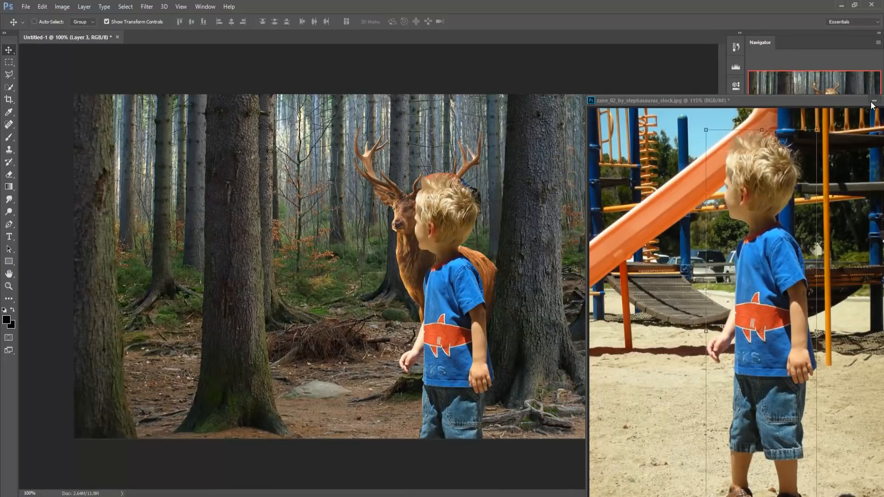
click(873, 101)
Step: Scale the boy down to about 33% and place him on the forest floor in front of the deer
drag(496, 173, 469, 268)
drag(460, 350, 375, 352)
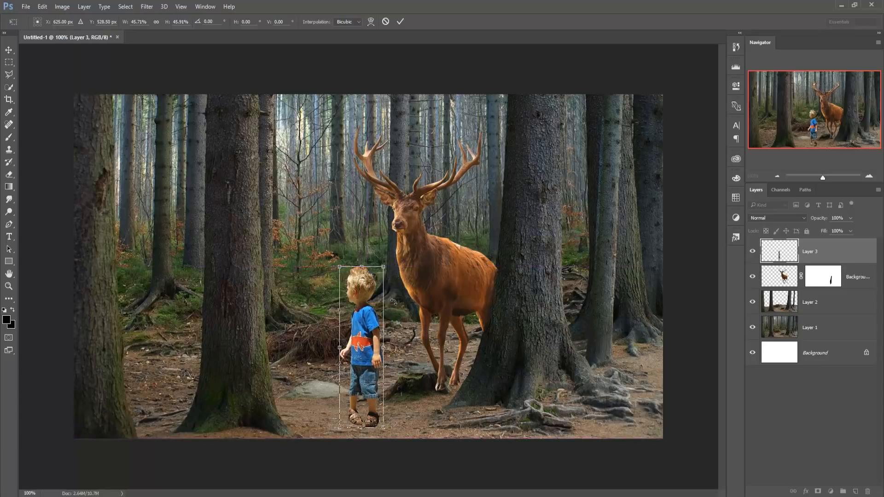
drag(384, 267, 377, 290)
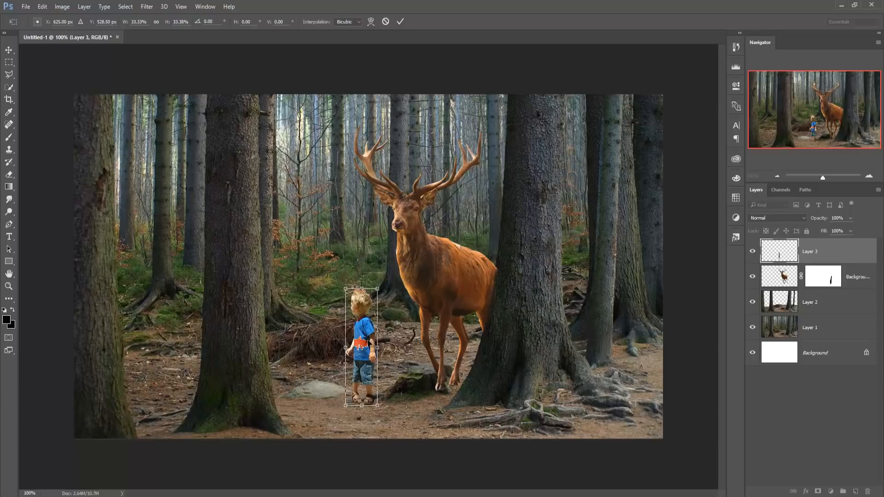
drag(368, 343, 344, 371)
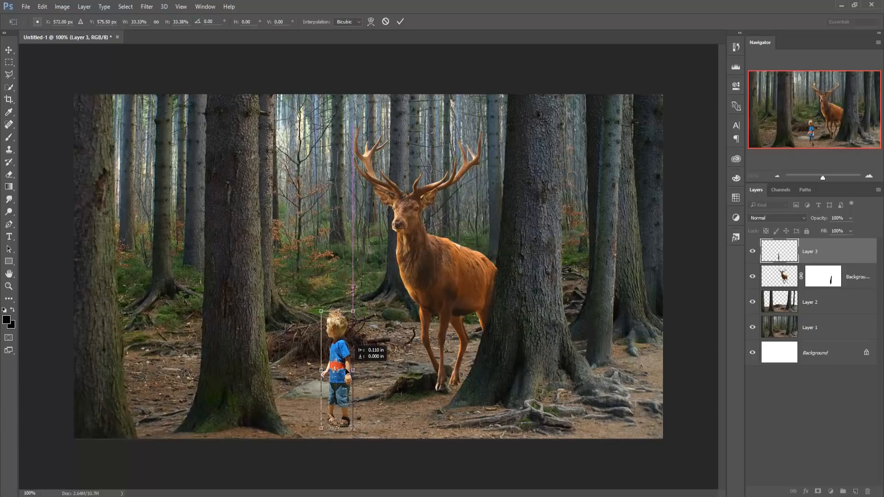
click(401, 22)
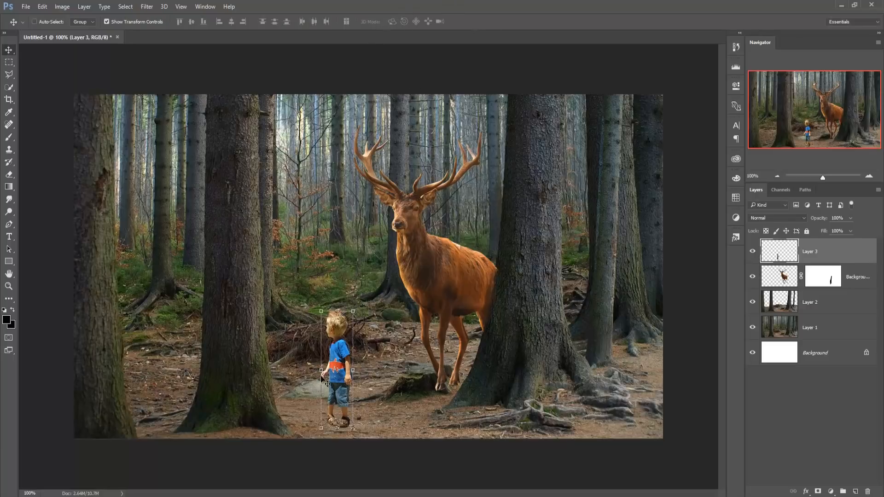
Step: Flip the boy horizontally so he faces the deer
click(43, 6)
click(43, 7)
click(42, 6)
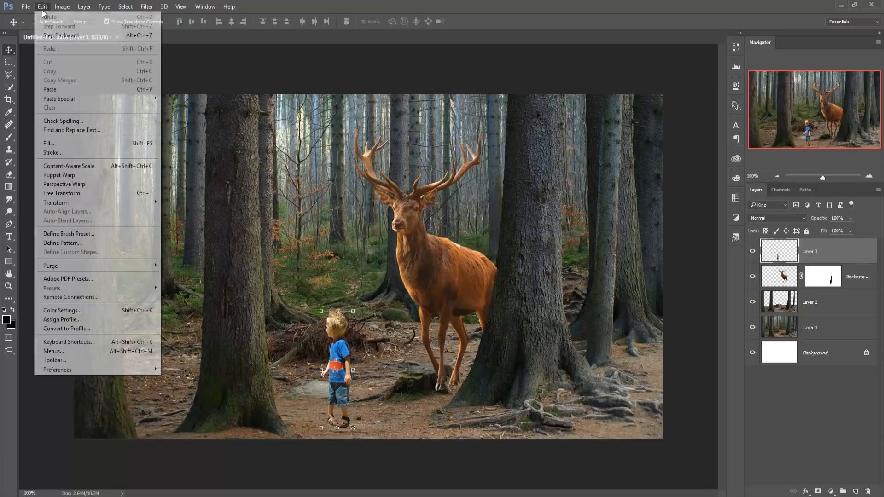
mouse_move(70, 203)
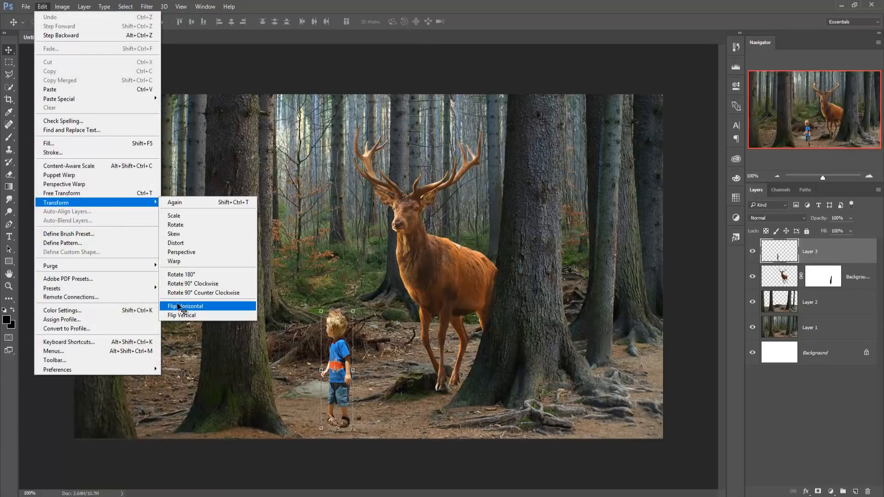
click(178, 307)
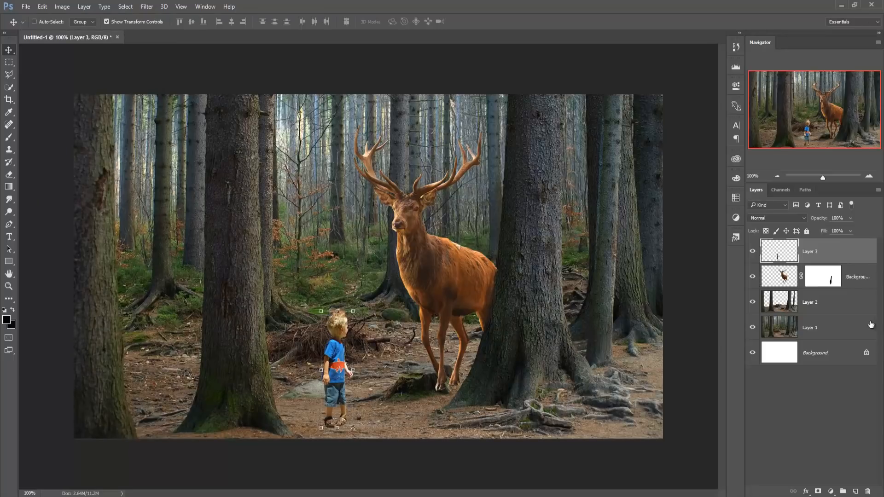
Step: Duplicate the forest background Layer 1 as Layer 1 copy
click(819, 302)
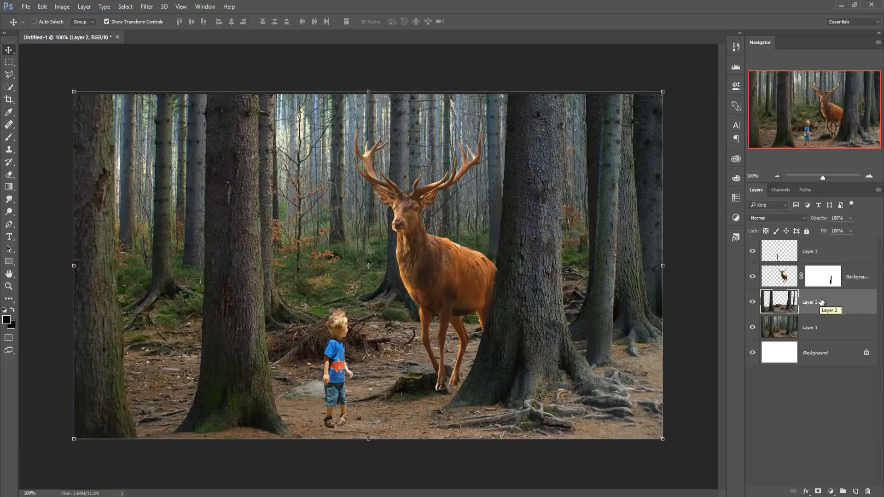
click(817, 323)
right_click(826, 322)
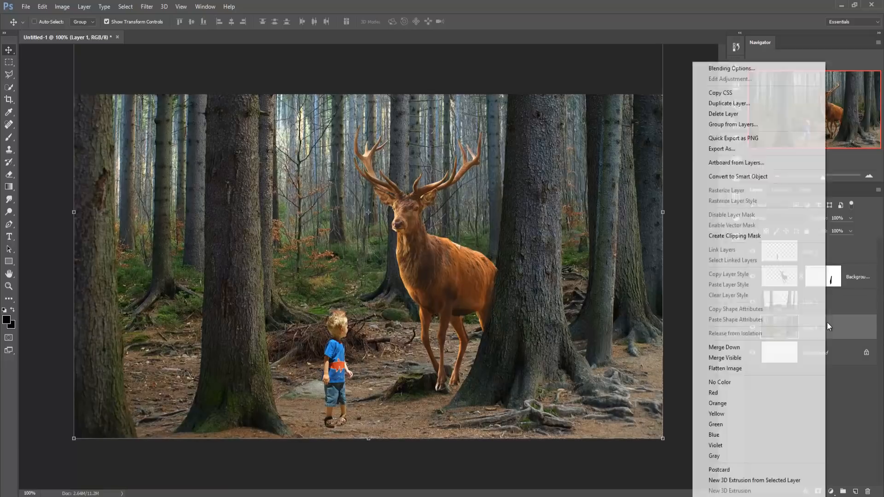
click(733, 104)
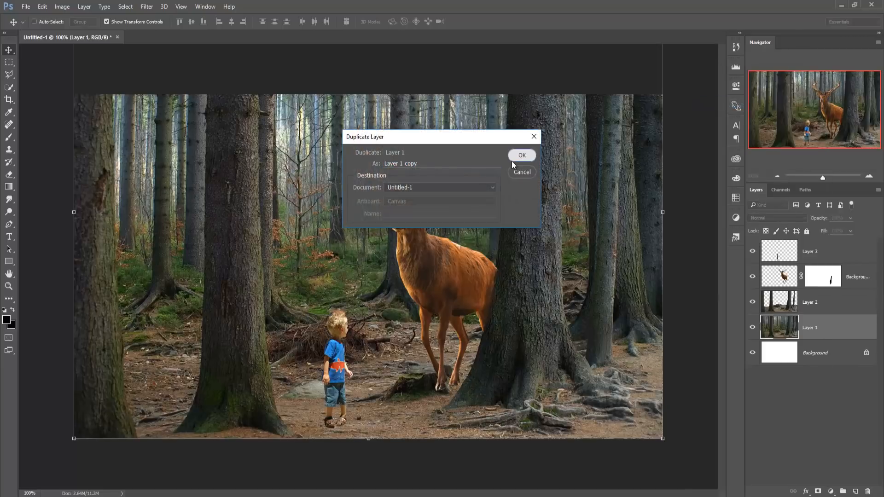
click(512, 160)
Step: Apply a Motion Blur to Layer 1 copy with an angle of 61° and a distance of 68 pixels
click(818, 353)
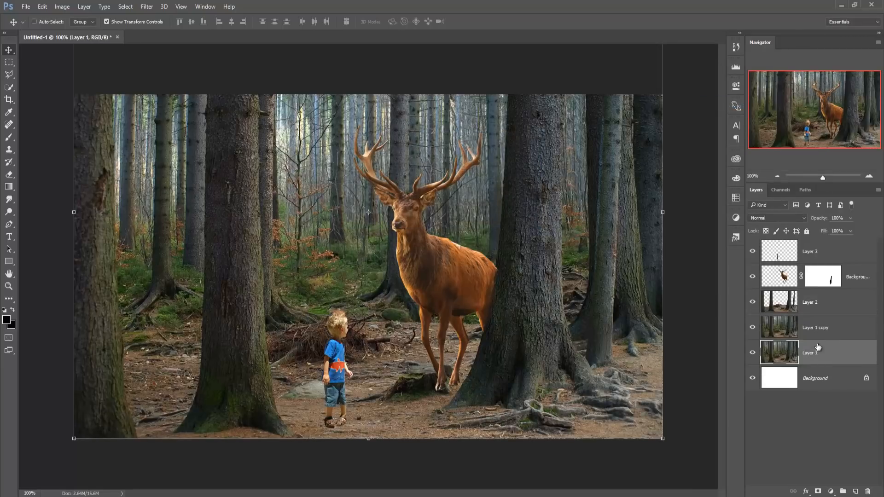
click(815, 332)
click(152, 9)
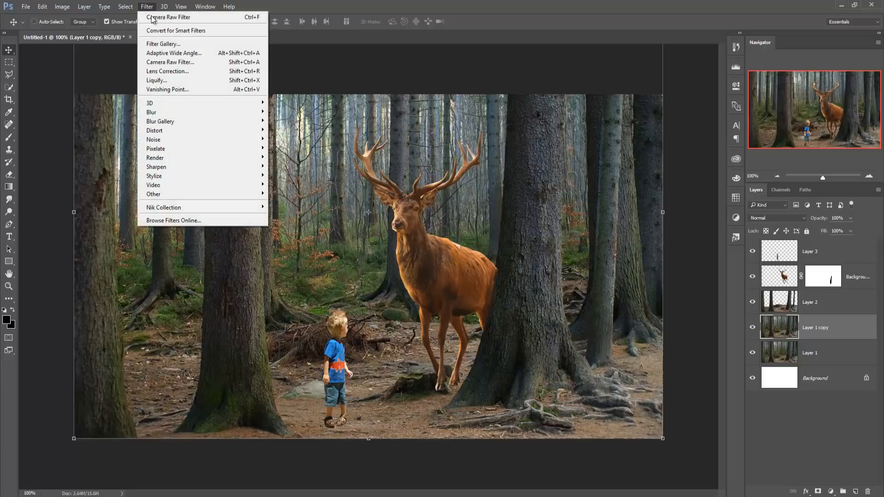
mouse_move(170, 112)
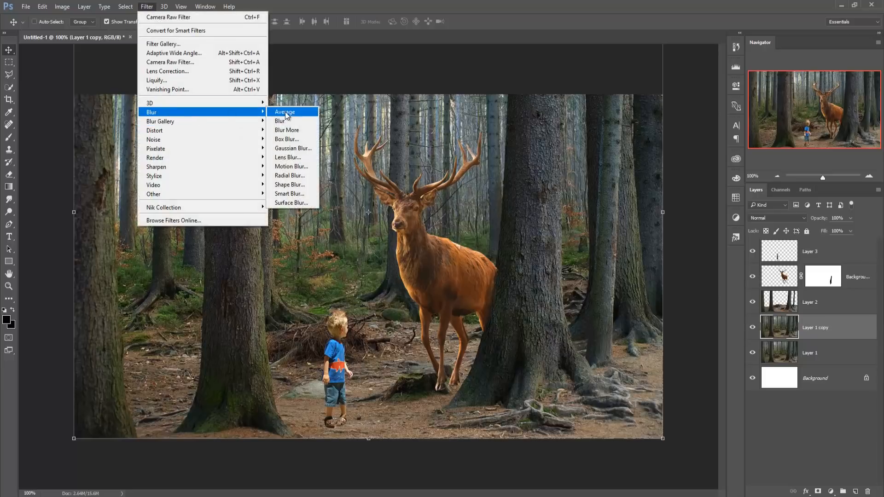
click(290, 166)
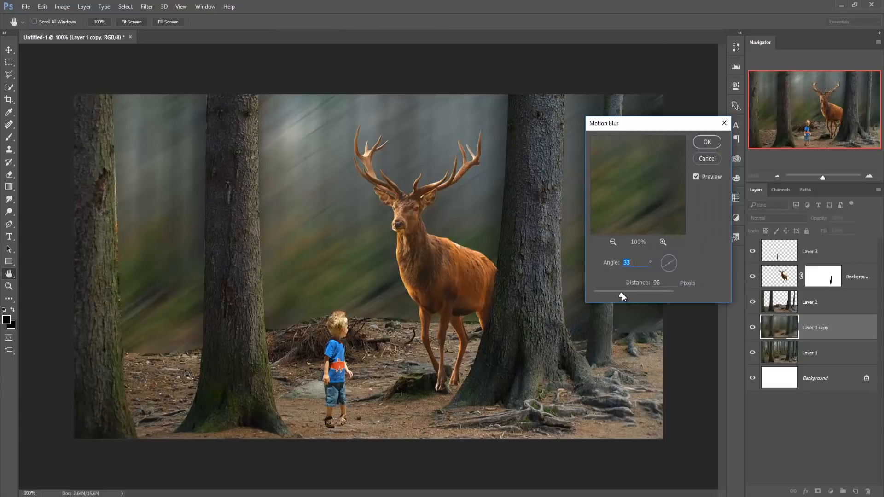
drag(622, 295, 621, 292)
drag(675, 255, 673, 255)
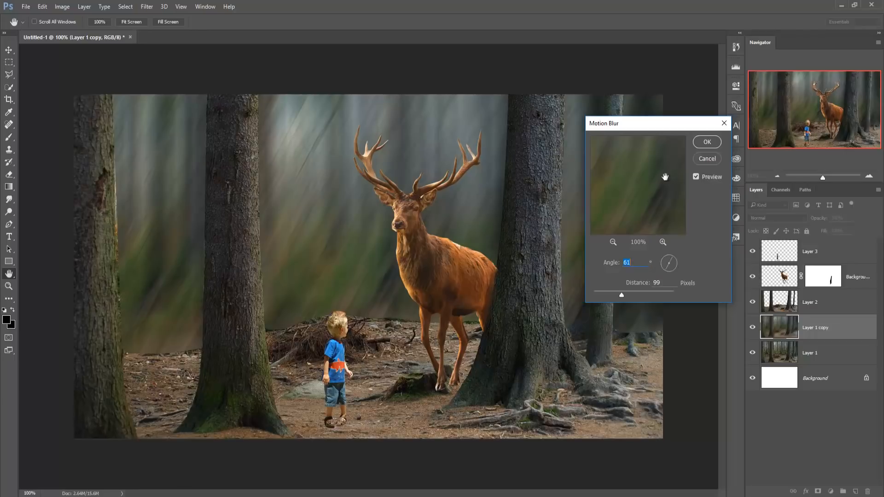
drag(623, 294, 617, 296)
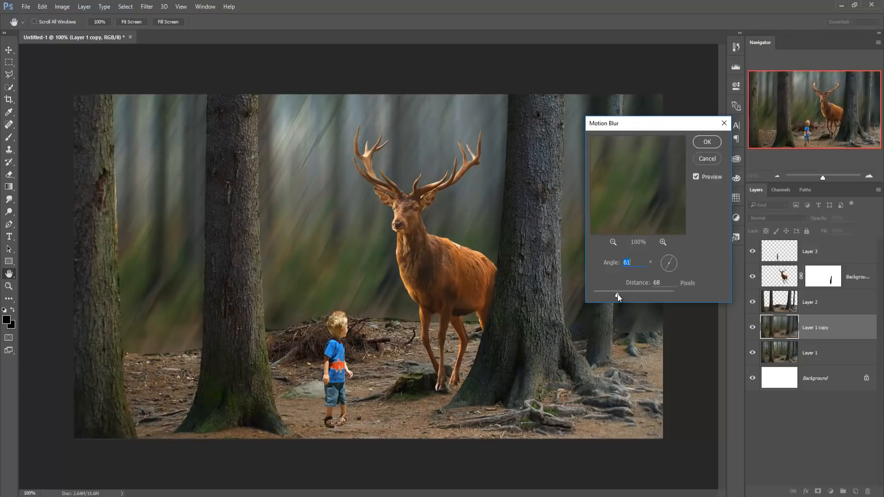
click(707, 141)
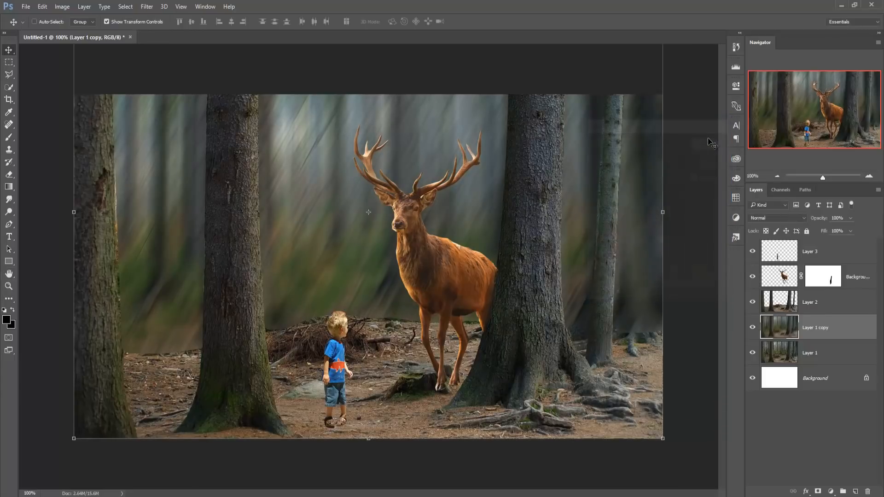
Step: Add a layer mask to Layer 2 and fade the far edge of the forest floor using a 70 px soft black brush at 27% opacity
click(816, 302)
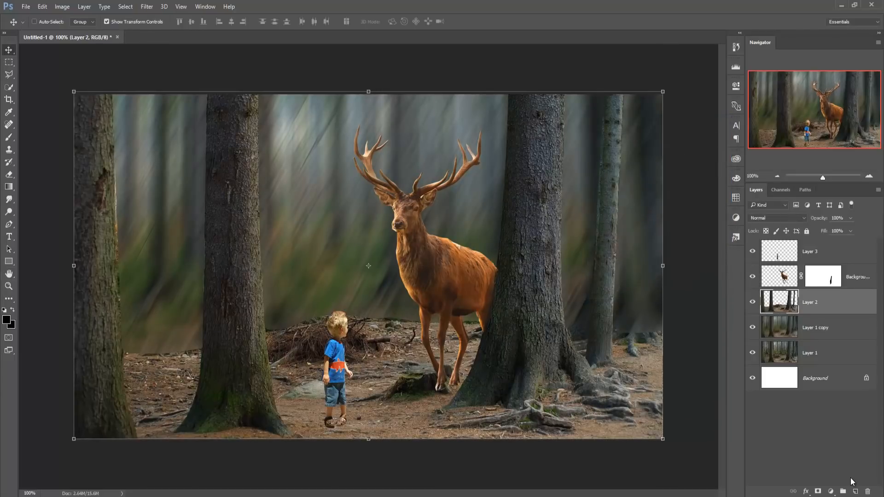
click(818, 492)
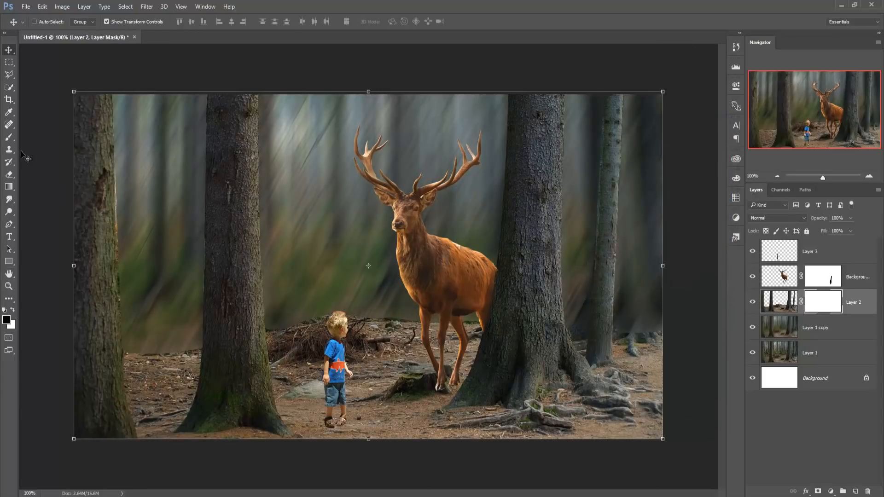
click(9, 136)
click(194, 22)
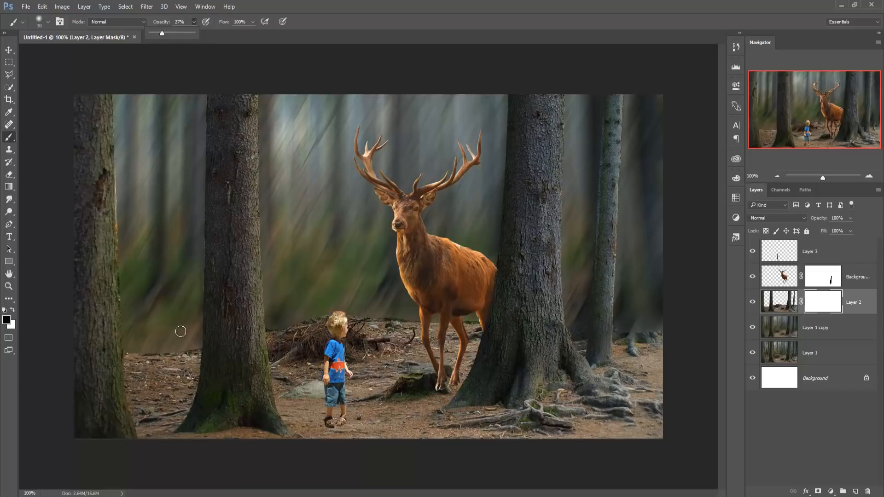
key(bracketright)
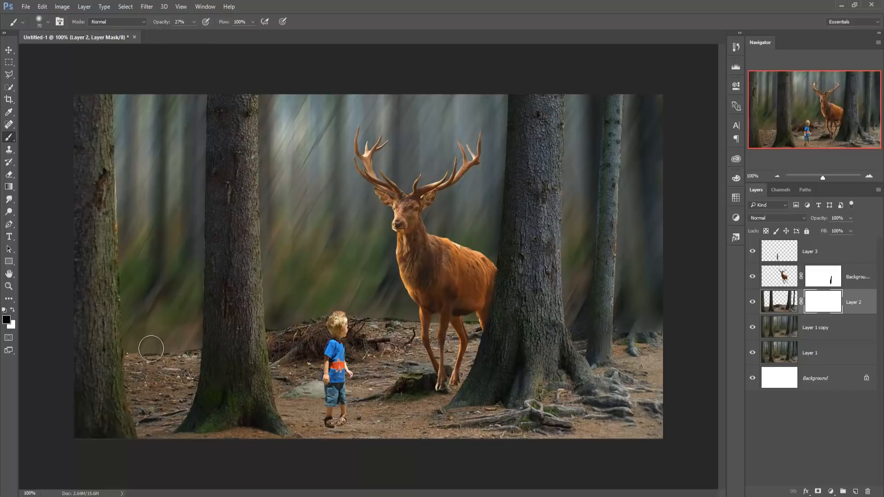
key(bracketright)
key(bracketright)
mouse_move(146, 350)
mouse_down()
mouse_move(126, 369)
mouse_move(150, 353)
mouse_move(152, 372)
mouse_move(166, 342)
mouse_move(172, 349)
mouse_move(162, 329)
mouse_move(149, 328)
mouse_move(164, 330)
mouse_move(175, 359)
mouse_move(193, 352)
mouse_up()
mouse_move(270, 322)
mouse_down()
mouse_move(313, 306)
mouse_move(305, 312)
mouse_move(343, 313)
mouse_move(387, 336)
mouse_move(399, 298)
mouse_move(425, 300)
mouse_move(474, 329)
mouse_move(502, 316)
mouse_up()
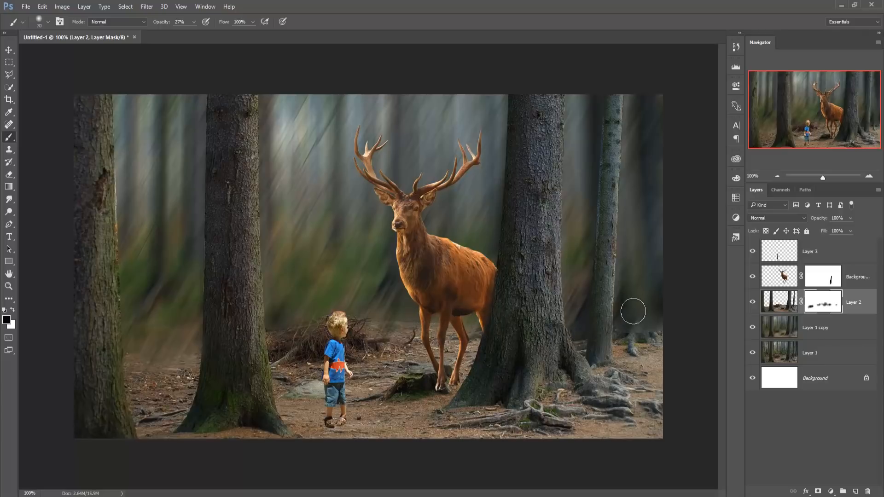
mouse_move(632, 325)
mouse_down()
mouse_move(631, 340)
mouse_move(653, 312)
mouse_move(663, 318)
mouse_move(632, 345)
mouse_move(631, 336)
mouse_up()
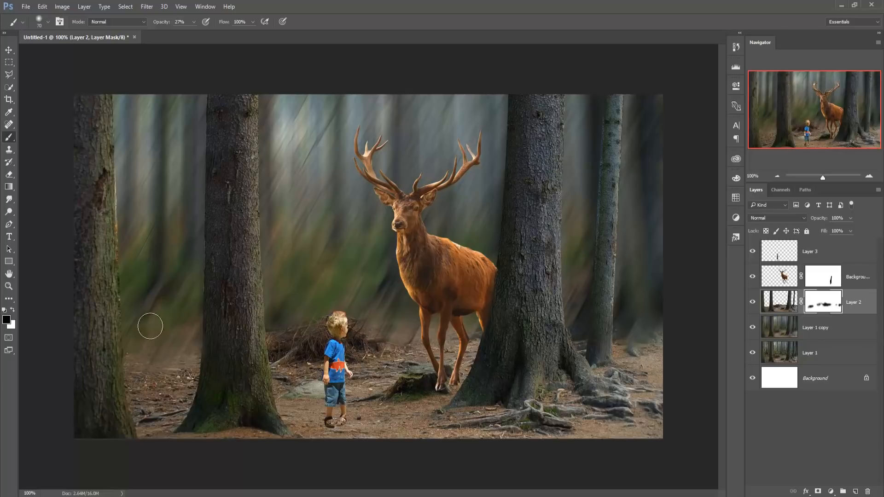
Step: Duplicate the masked deer layer within the same document
click(9, 49)
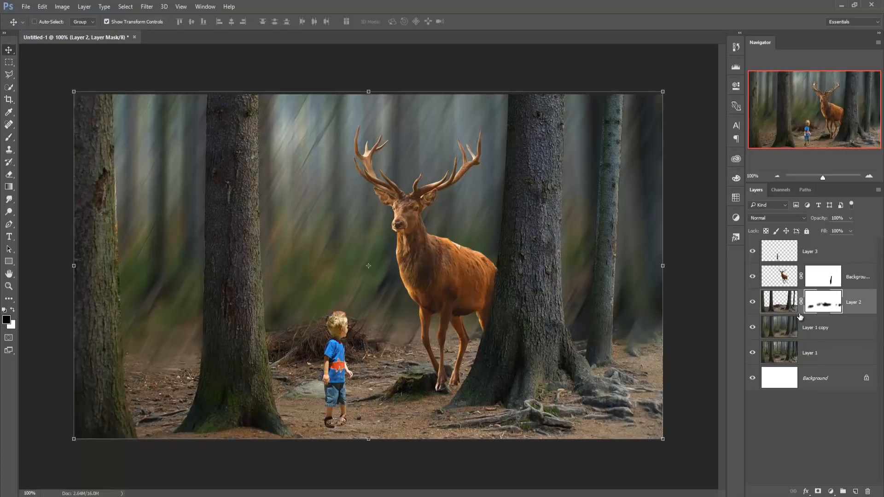
click(824, 352)
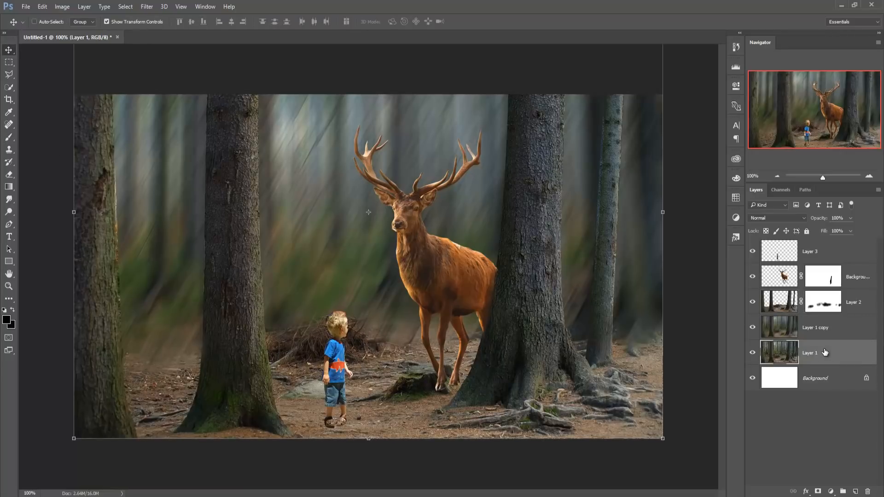
click(791, 276)
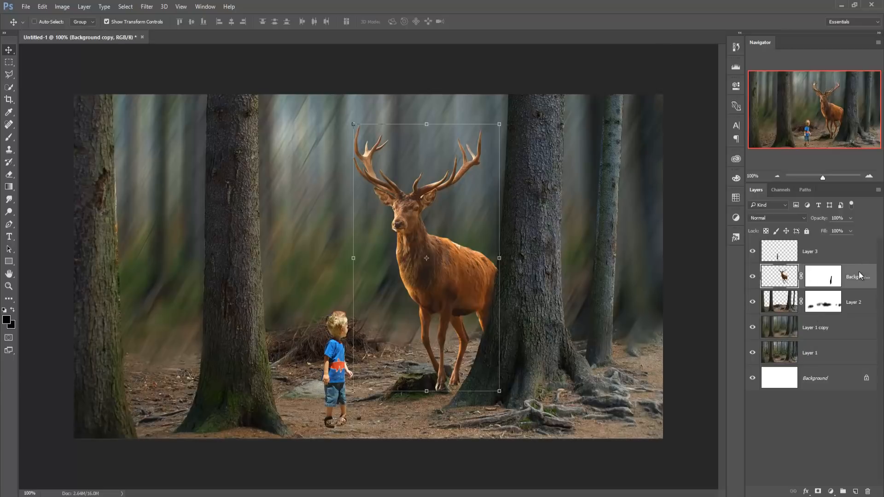
right_click(860, 277)
click(782, 103)
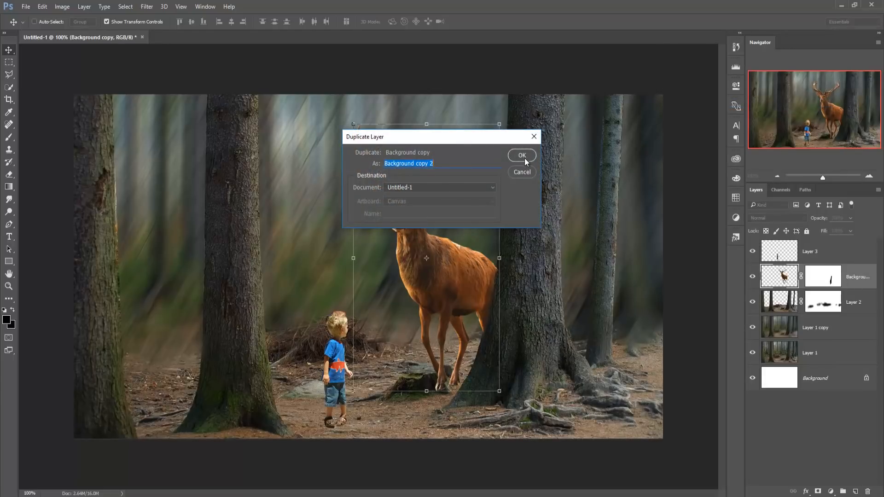
click(516, 157)
Step: Flip the duplicate deer vertically and move it down below the original
click(42, 6)
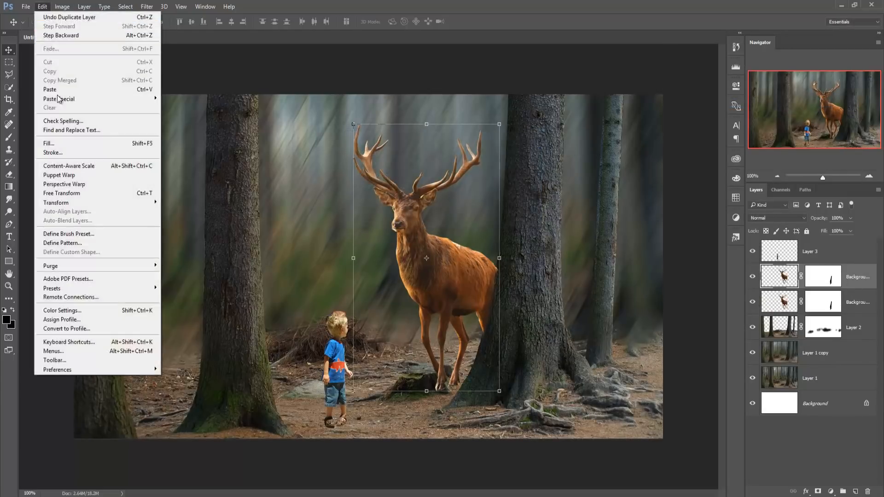
mouse_move(92, 202)
click(184, 316)
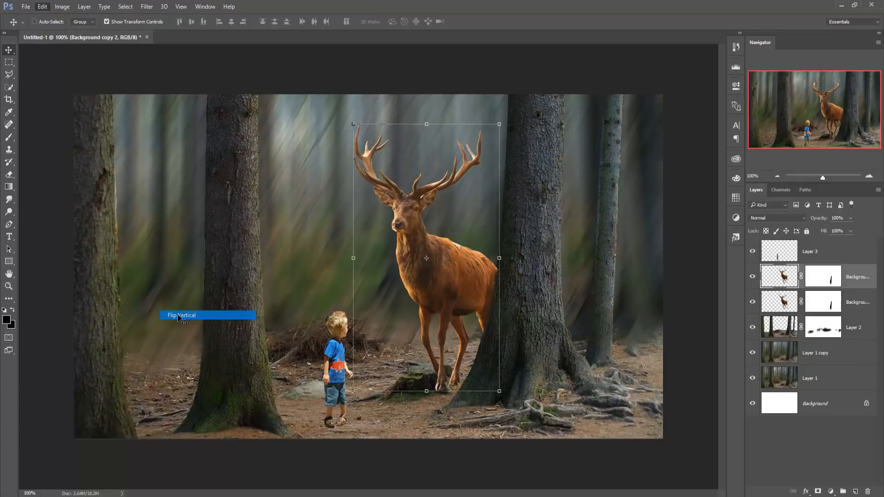
drag(456, 219, 435, 360)
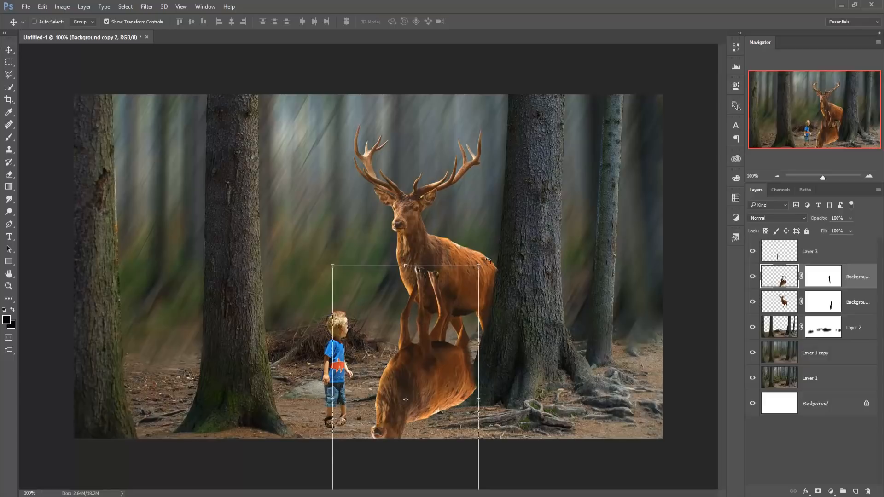
Step: Rotate the flipped deer about 24.7° and skew it about -56° at about 68.5% height, stretching it along the ground from the hooves past the boy
drag(487, 256, 539, 303)
drag(458, 395, 425, 471)
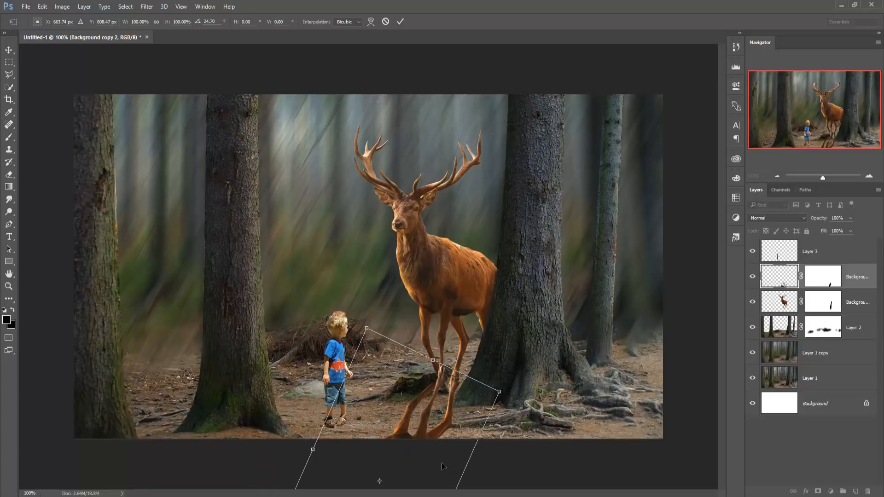
key(ctrl+minus)
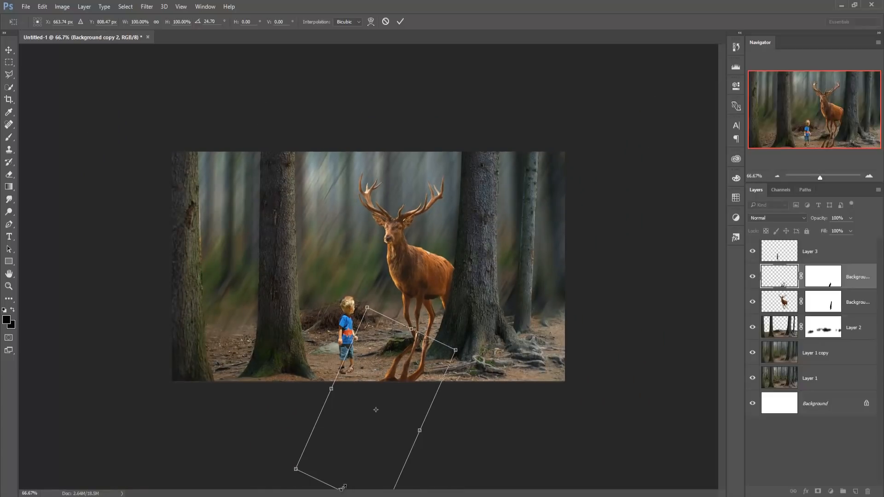
key(ctrl+minus)
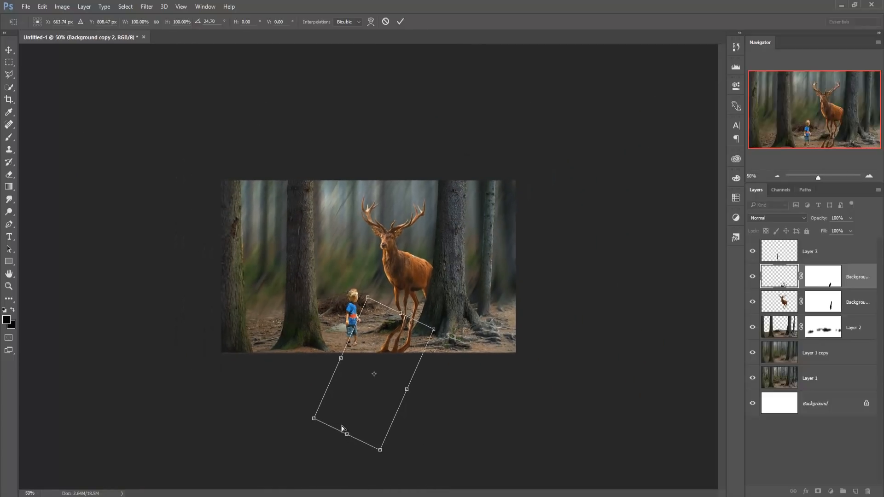
drag(342, 428, 263, 347)
drag(395, 339, 395, 350)
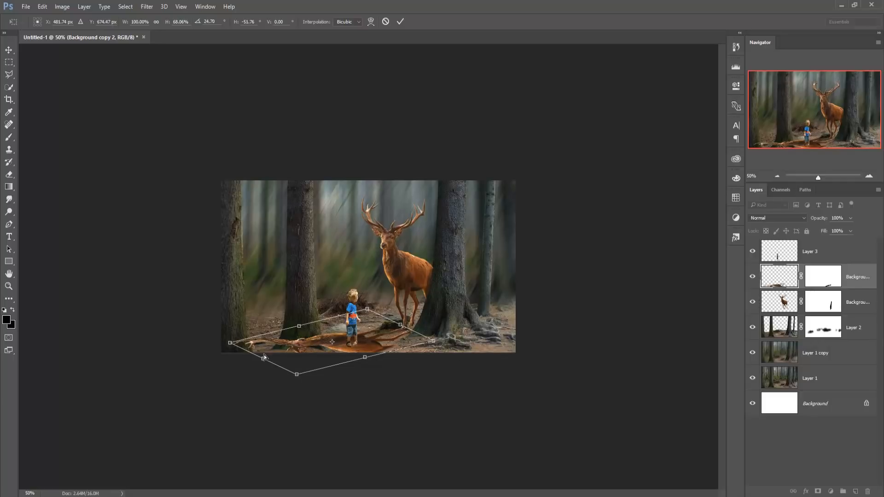
drag(264, 358, 246, 353)
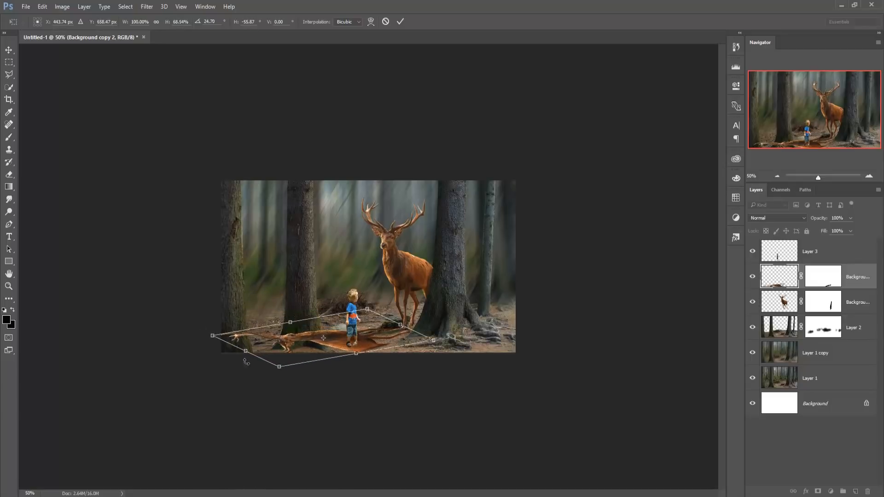
click(400, 23)
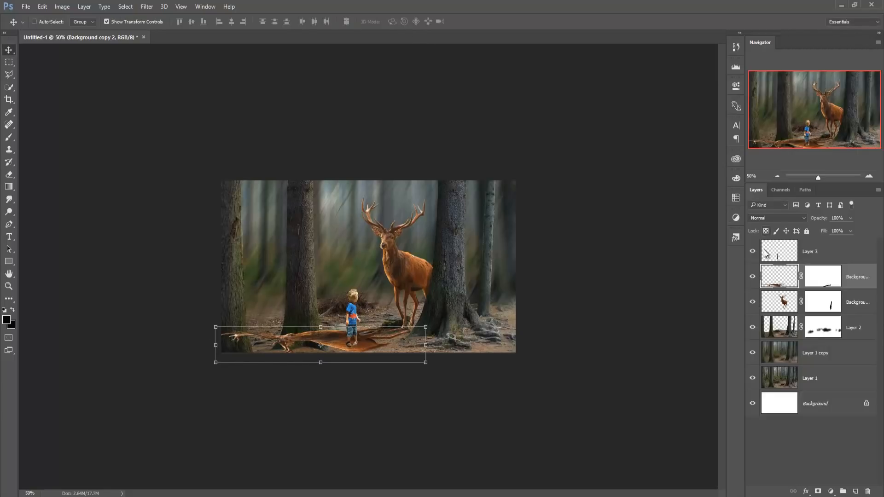
Step: Apply a black Color Overlay to the flattened deer copy and lower the layer's opacity to 46% for a cast shadow
click(805, 492)
click(799, 446)
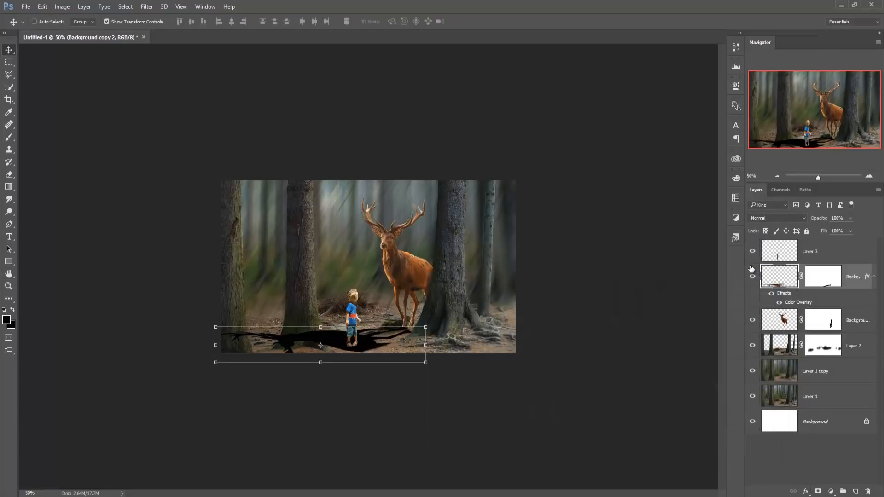
click(750, 266)
drag(844, 229, 824, 230)
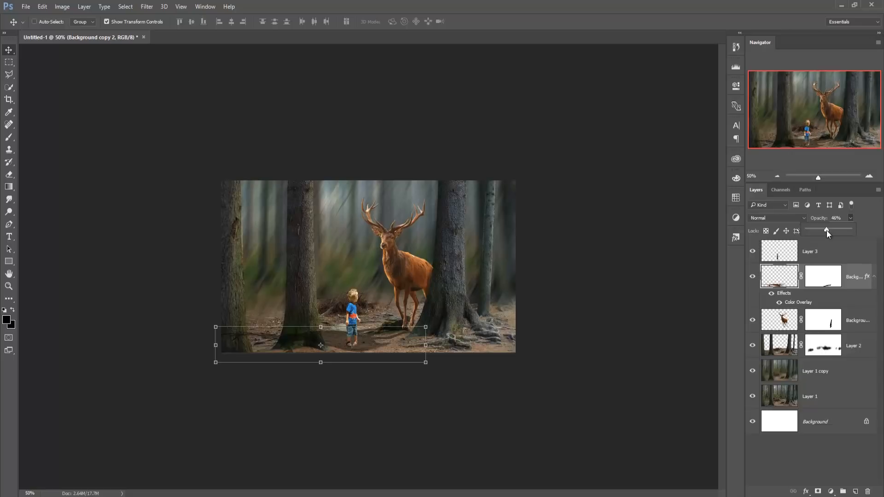
click(8, 52)
Step: Add a new empty layer and reorder the stack so the cast shadow lies beneath the deer and the empty layer beneath the shadow
click(857, 491)
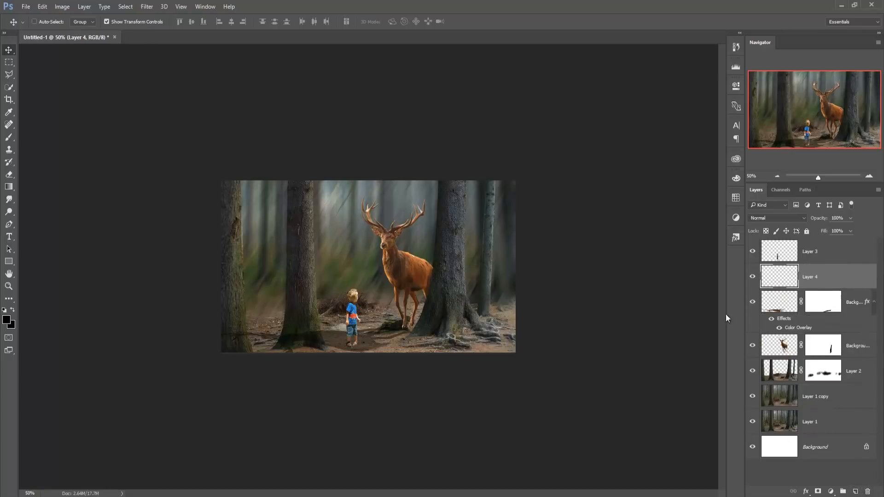
click(856, 303)
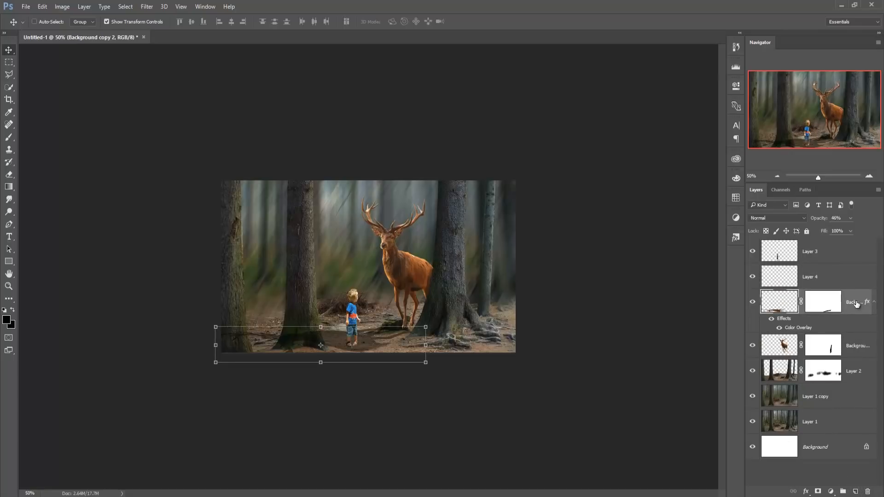
drag(854, 317, 849, 366)
drag(827, 278, 830, 350)
Step: Paint a soft contact shadow on Layer 4 under the deer's hooves with a 20 px black brush at 27% opacity
click(8, 141)
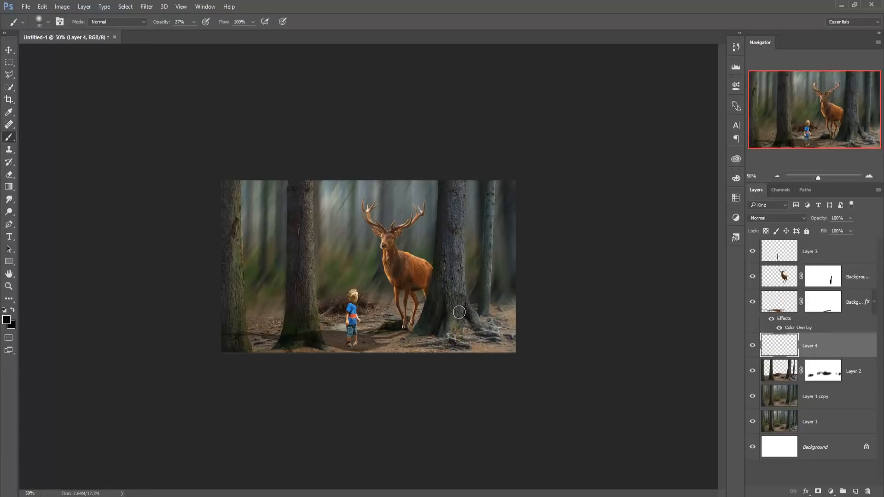
key(ctrl+plus)
key(ctrl+plus)
key(ctrl+plus)
key(ctrl+plus)
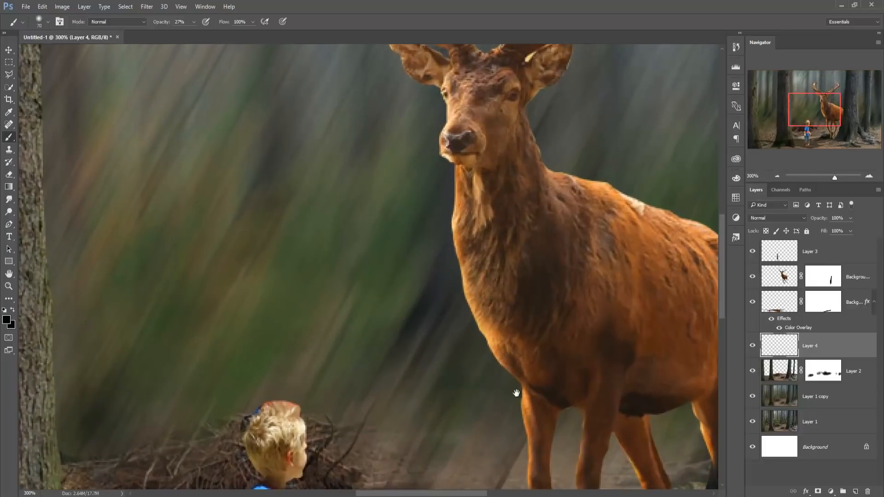
drag(517, 394, 444, 177)
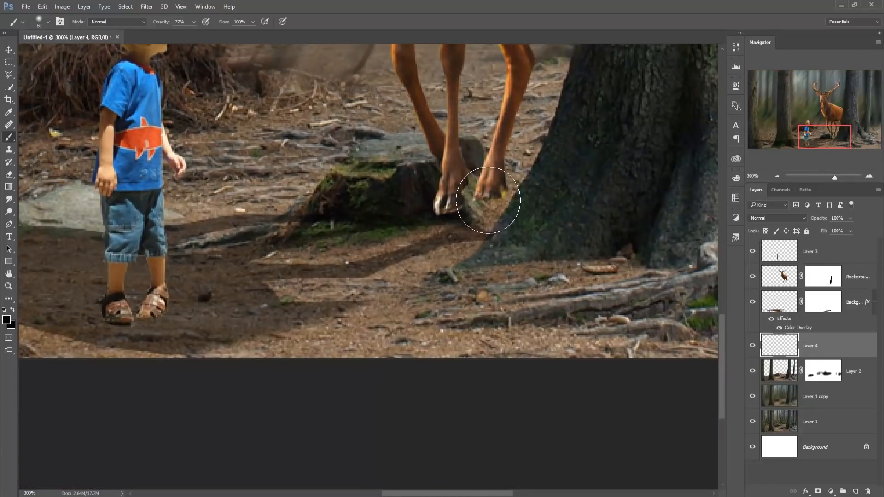
key(bracketleft)
key(bracketleft)
key(bracketleft)
key(bracketleft)
key(bracketleft)
mouse_move(477, 222)
mouse_down()
mouse_move(488, 198)
mouse_move(471, 229)
mouse_move(495, 210)
mouse_move(492, 203)
mouse_move(474, 216)
mouse_move(472, 207)
mouse_move(442, 207)
mouse_up()
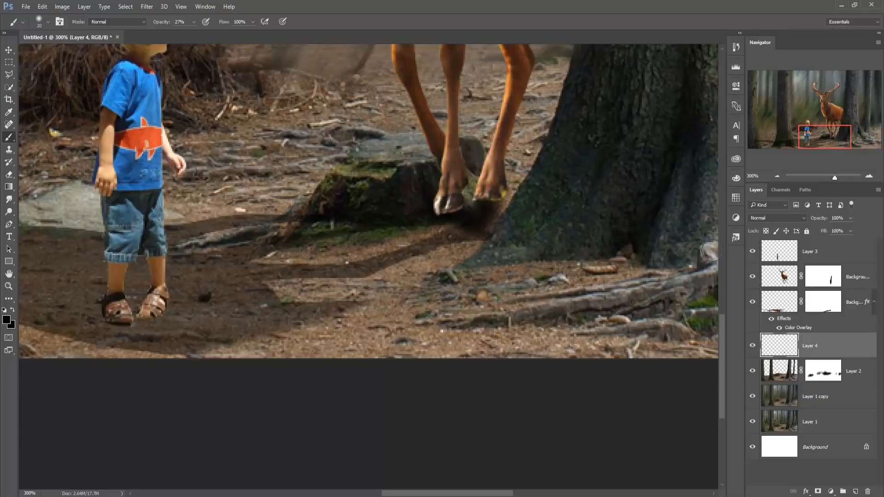
Step: Add a new layer above the deer and darken its hooves with the 20 px soft black brush
click(815, 281)
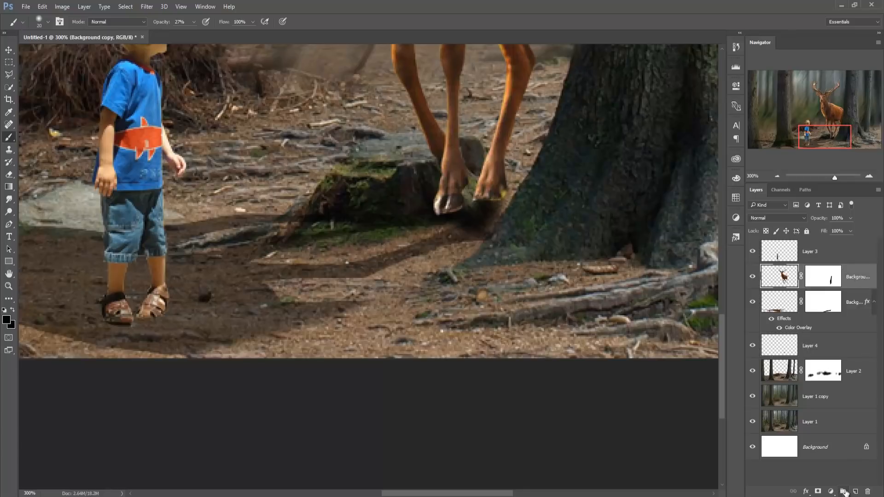
click(855, 491)
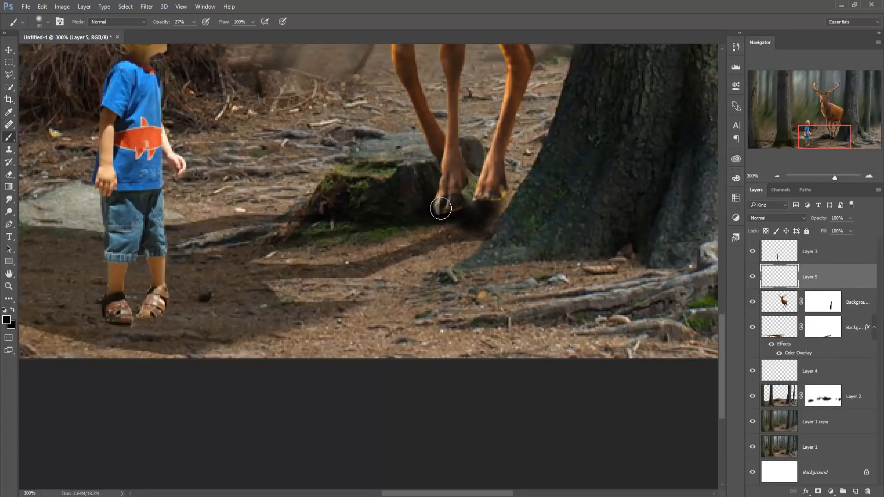
mouse_move(441, 209)
mouse_down()
mouse_move(494, 203)
mouse_move(473, 215)
mouse_move(467, 203)
mouse_move(415, 211)
mouse_move(436, 197)
mouse_up()
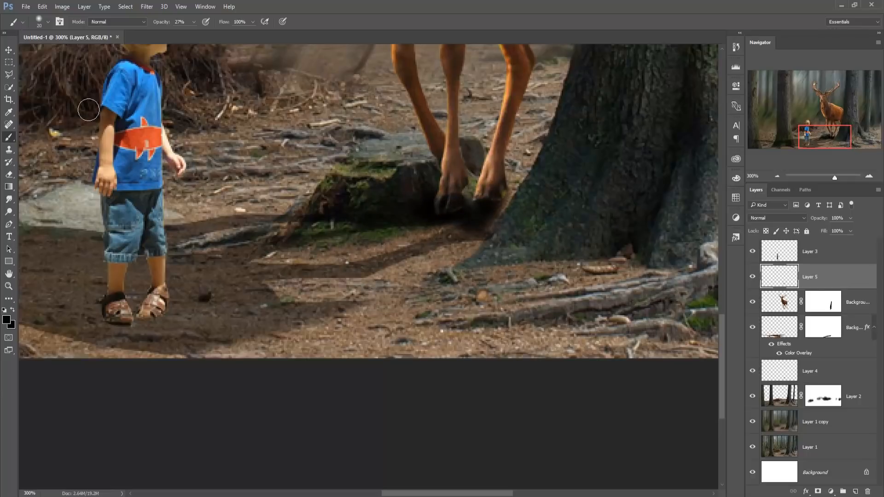
key(v)
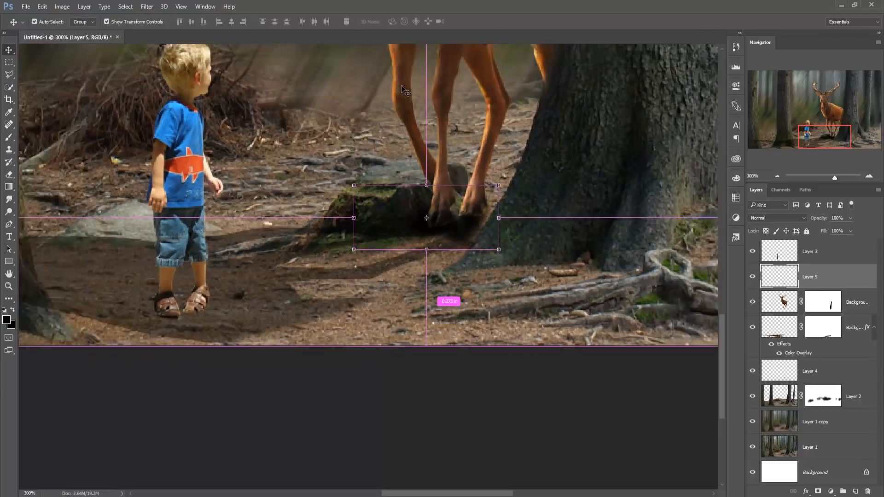
key(ctrl+1)
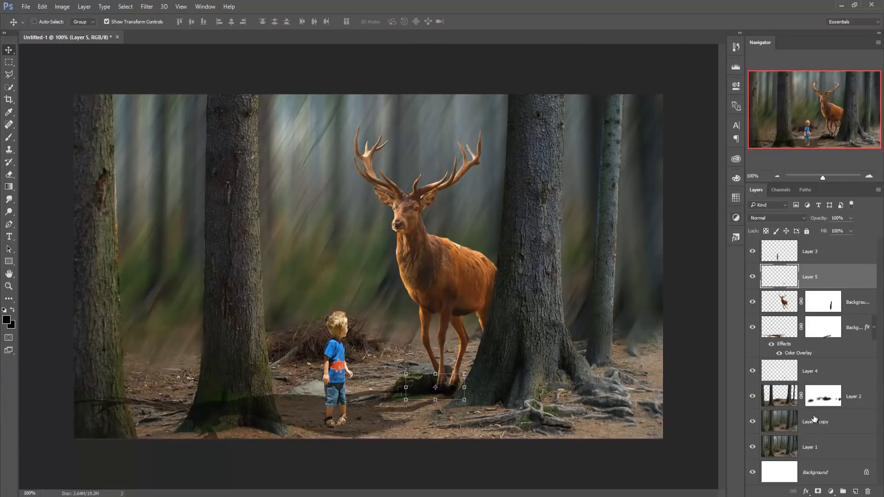
Step: Add a new layer directly above Layer 1 copy and choose the 2476 px streaked brush preset for the Brush tool
click(863, 403)
click(852, 421)
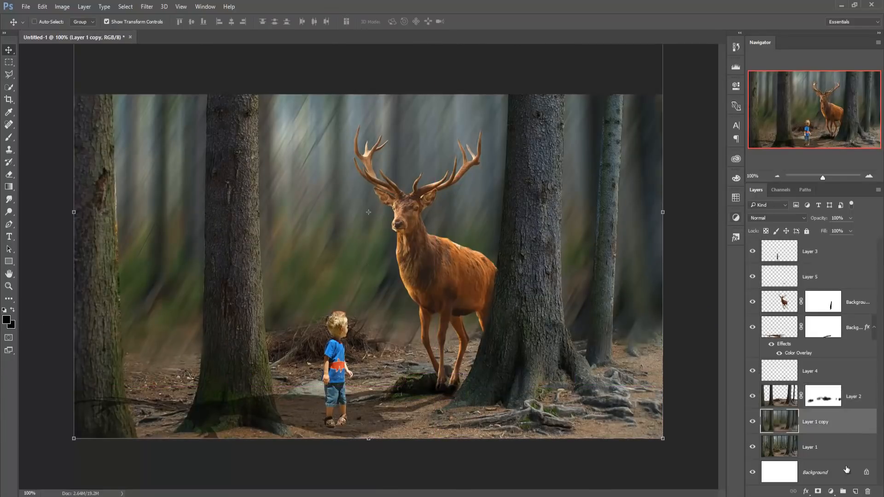
click(855, 491)
click(8, 139)
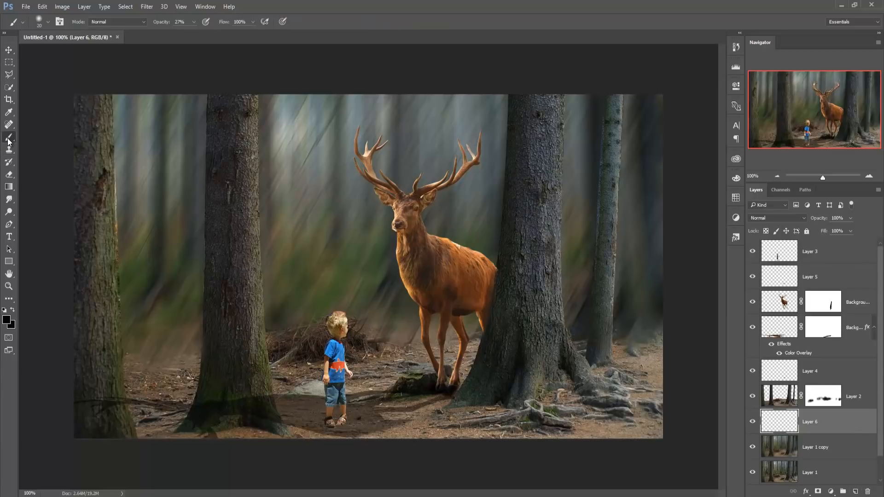
right_click(230, 199)
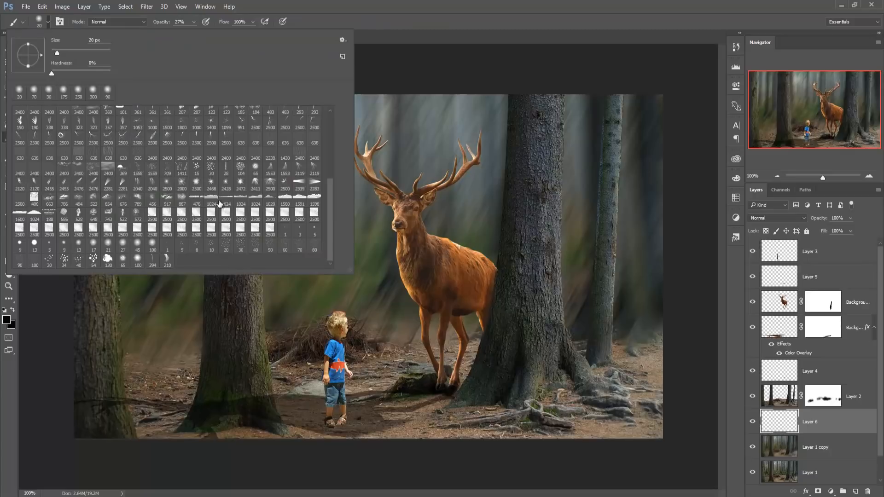
click(93, 184)
click(605, 1)
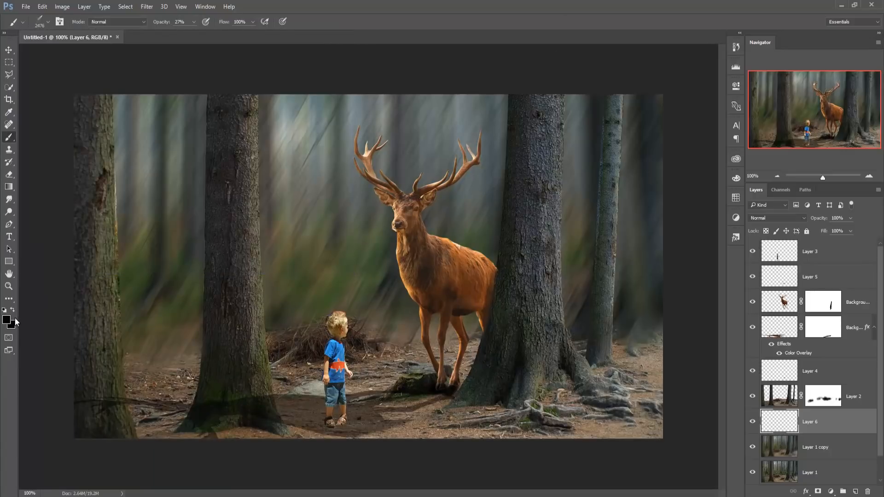
Step: Set the foreground color to white
click(7, 319)
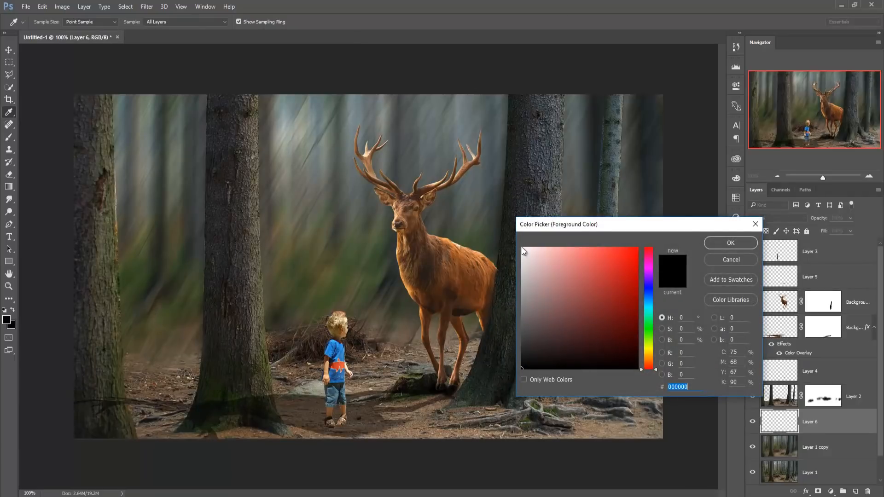
click(522, 247)
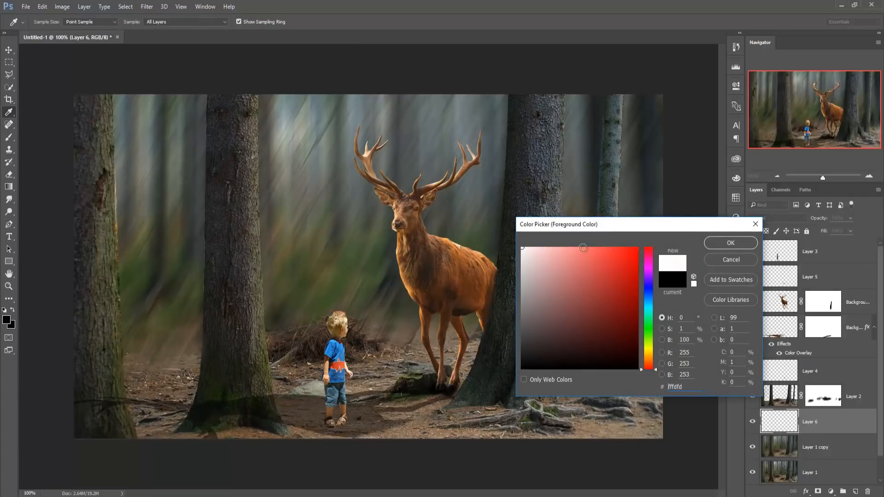
click(730, 243)
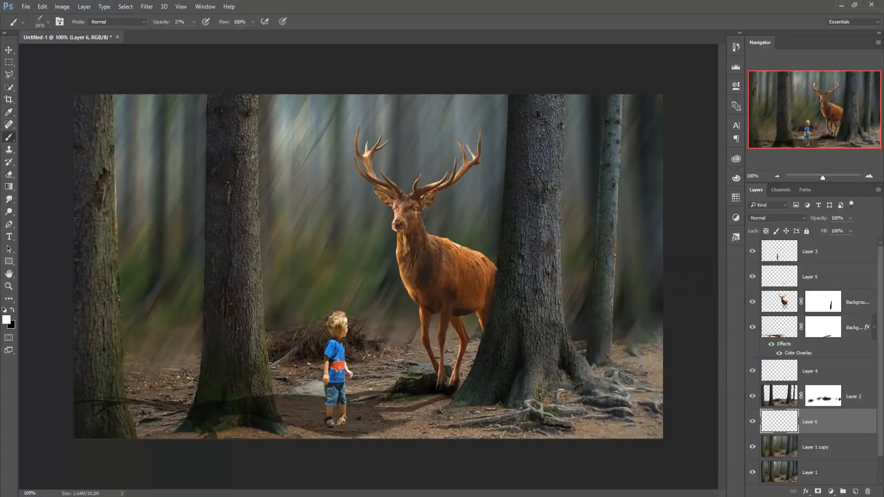
Step: Resize the streaked brush to 1900 px and rotate its tip to a shallower diagonal angle
key(bracketleft)
key(bracketleft)
key(bracketleft)
key(bracketleft)
key(bracketleft)
key(bracketleft)
key(bracketleft)
key(bracketleft)
key(bracketleft)
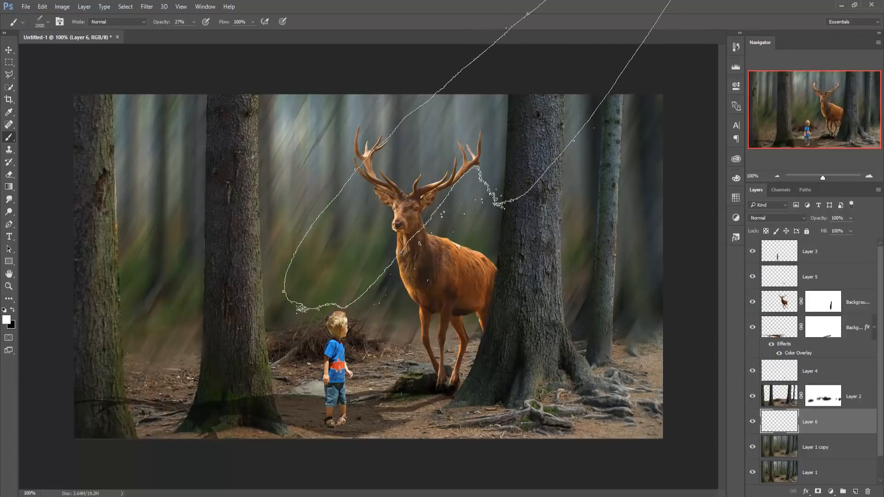
right_click(325, 253)
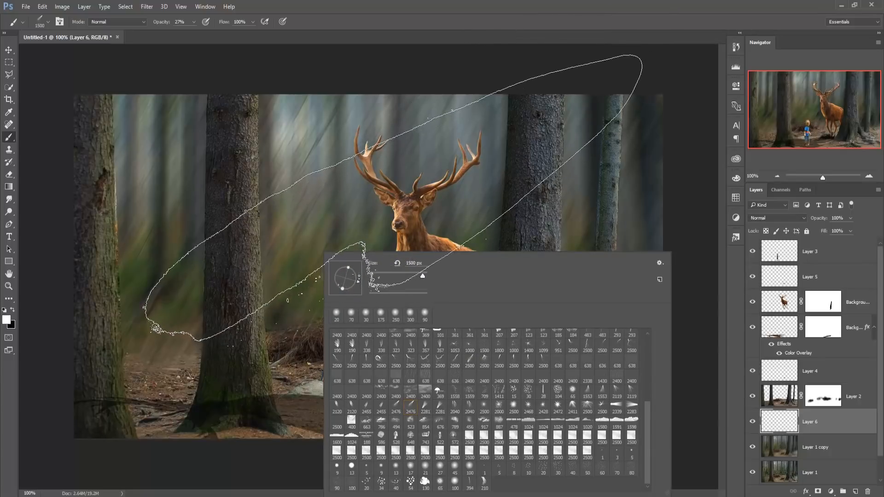
click(396, 1)
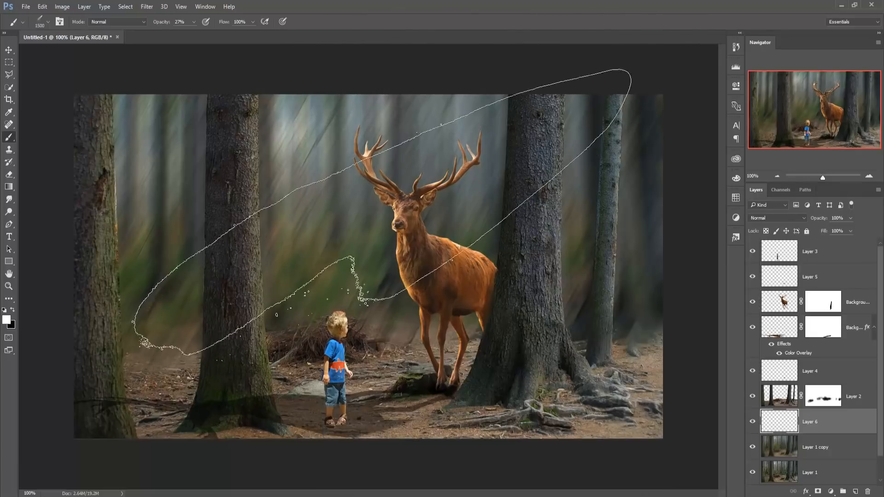
key(bracketright)
key(bracketright)
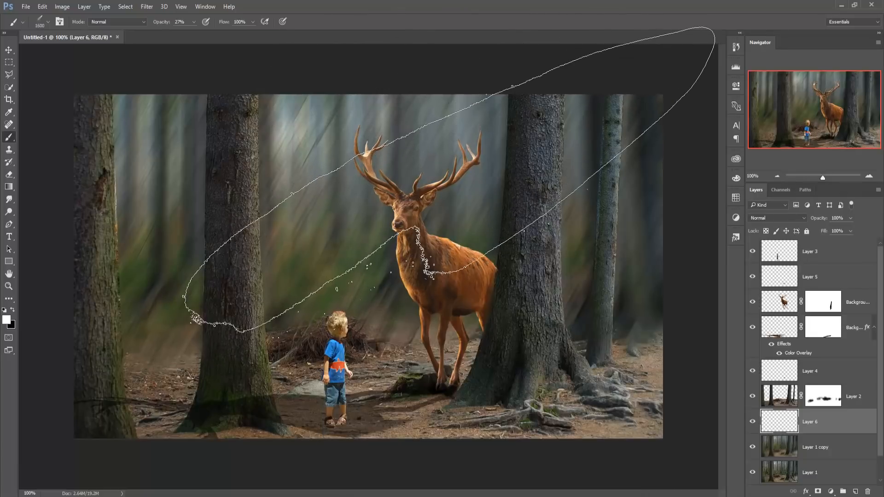
key(bracketright)
key(bracketright)
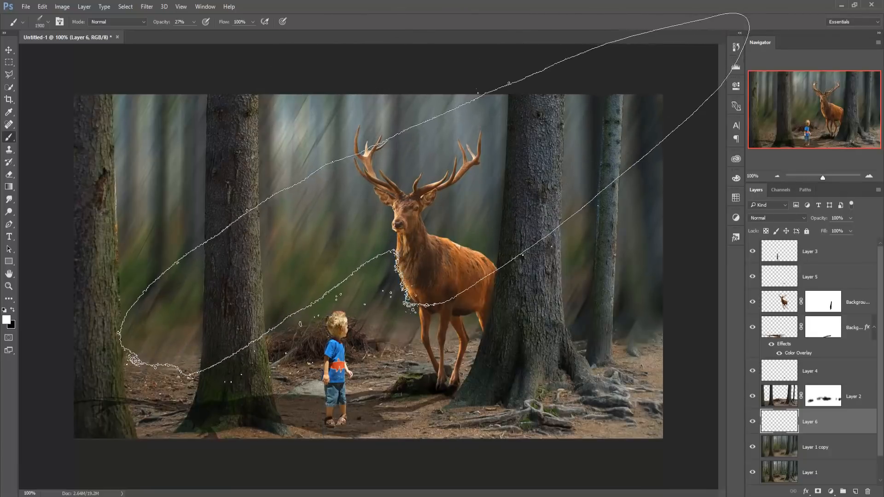
Step: Undo the faint test stroke, raise the brush opacity to 100% and paint white mist over the background forest on Layer 6
click(429, 198)
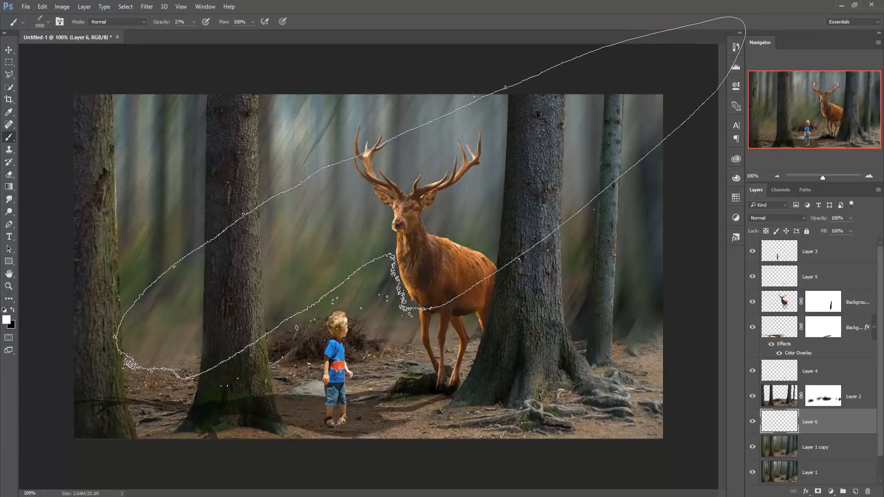
key(ctrl+z)
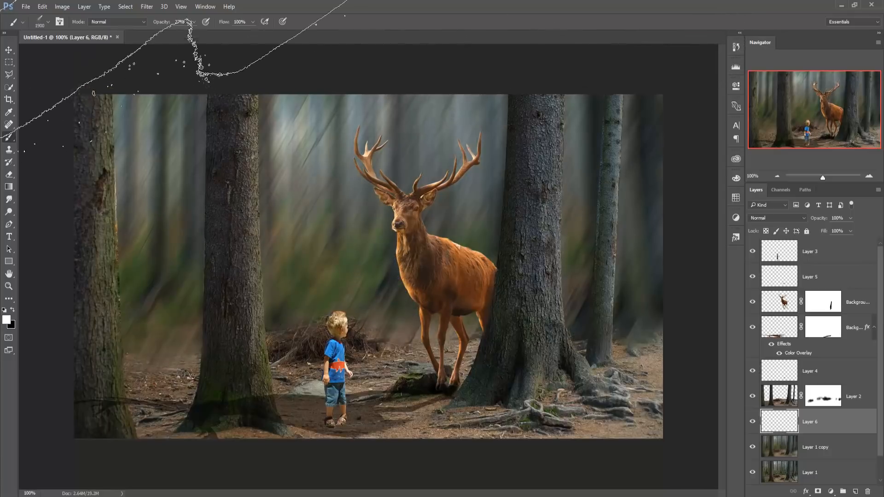
click(194, 22)
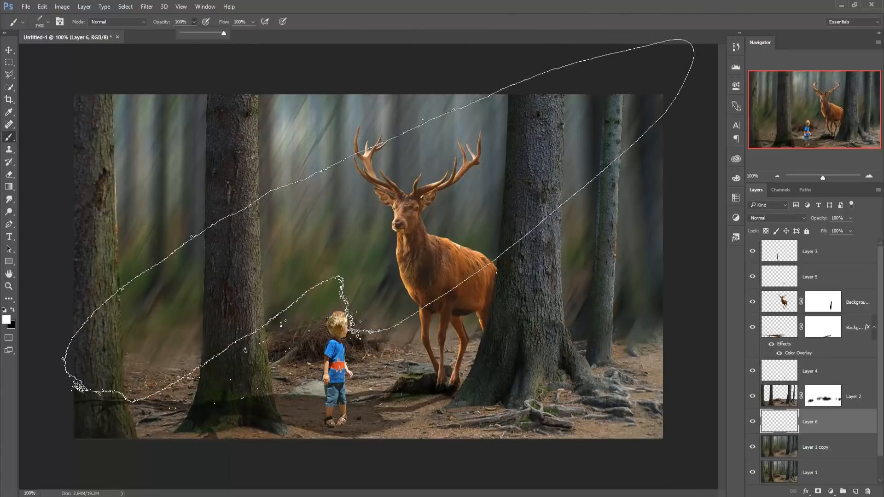
click(413, 208)
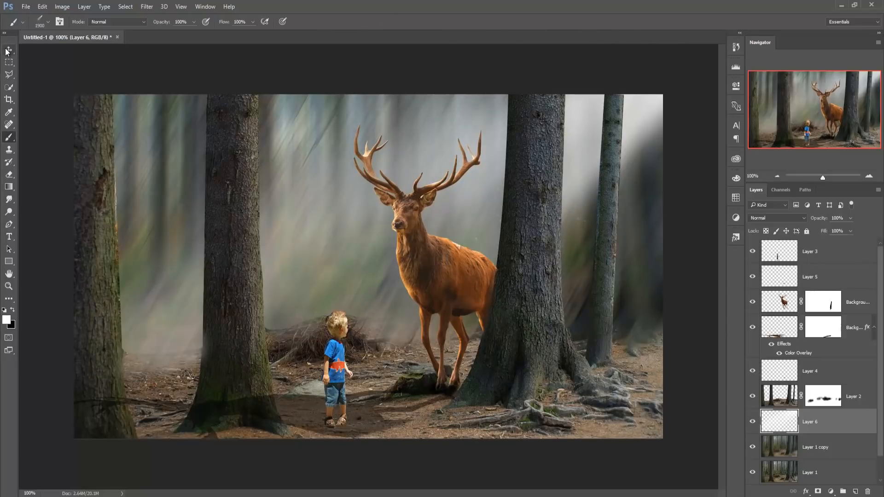
Step: Add a new layer above Layer 5 and paint white mist over the deer and the trees with the 1900 px brush
click(810, 276)
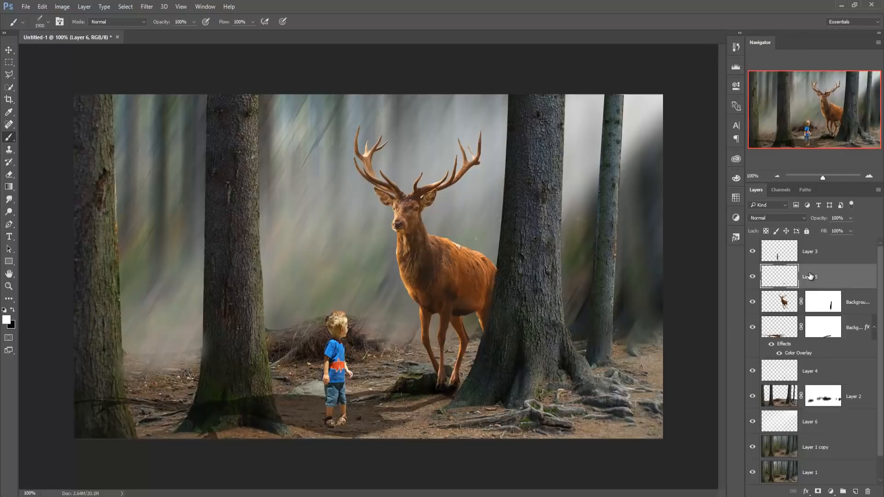
click(855, 491)
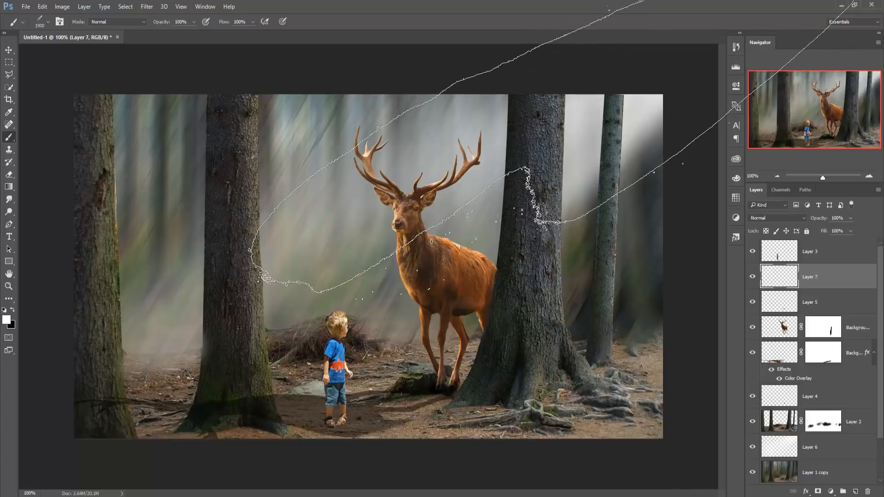
click(553, 105)
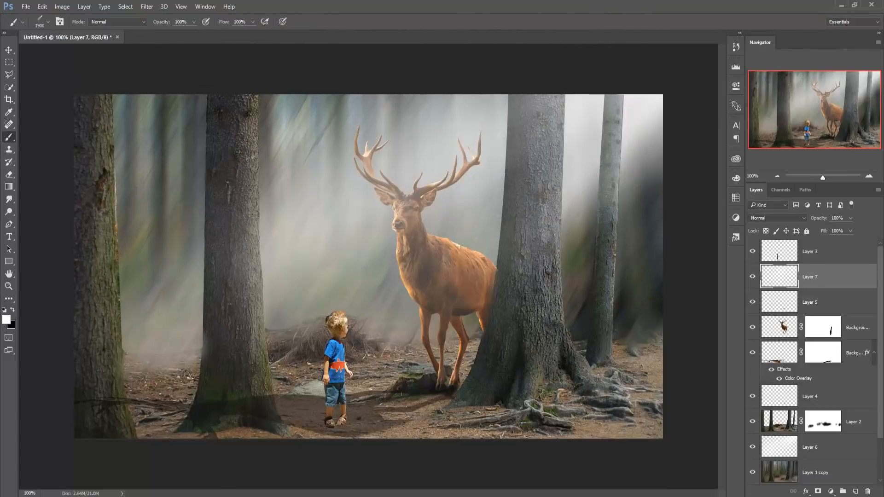
Step: Try lowering Layer 7's opacity to 88% and return it to 100%
click(9, 50)
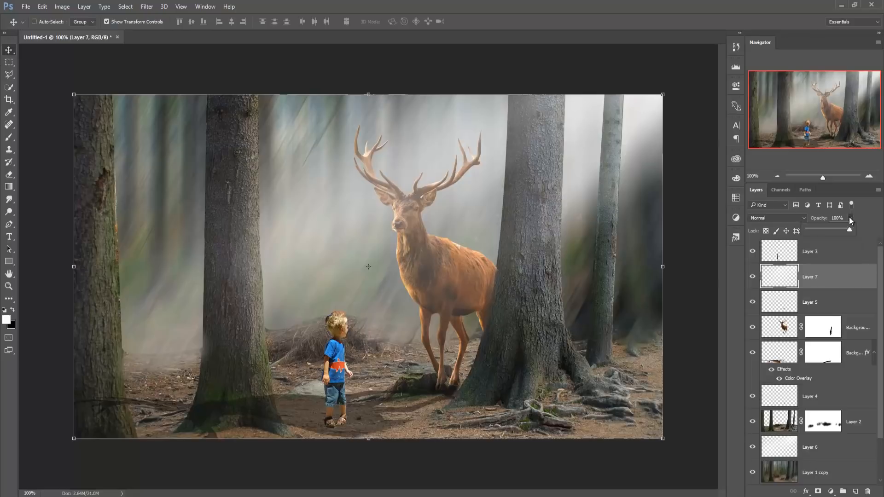
drag(849, 230, 844, 230)
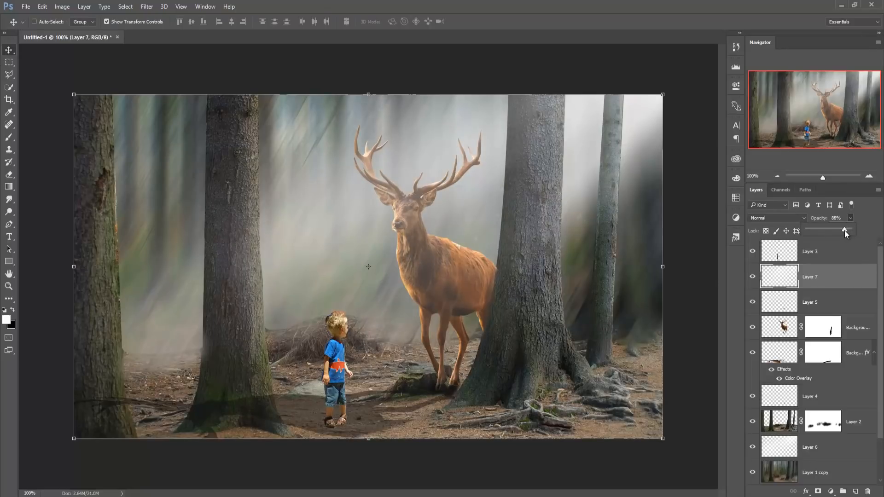
click(701, 242)
drag(849, 231, 860, 233)
click(651, 217)
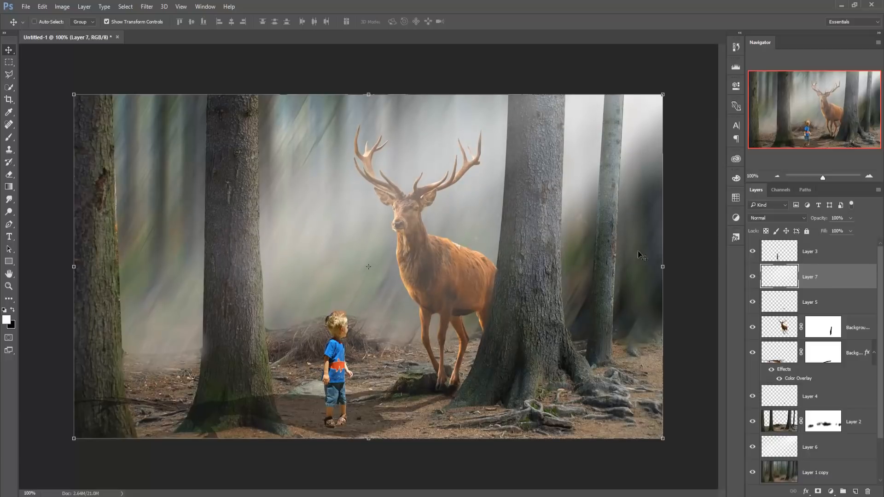
Step: Select the boy on Layer 3 with the Quick Selection tool
click(794, 261)
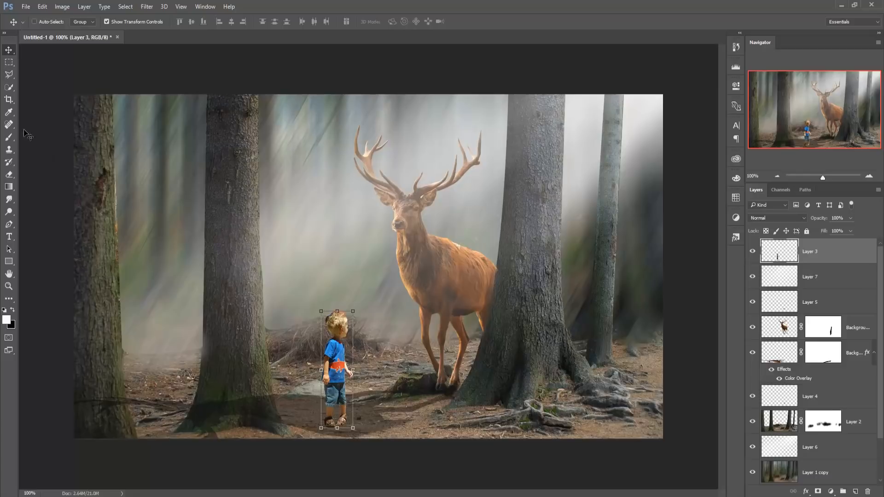
click(9, 87)
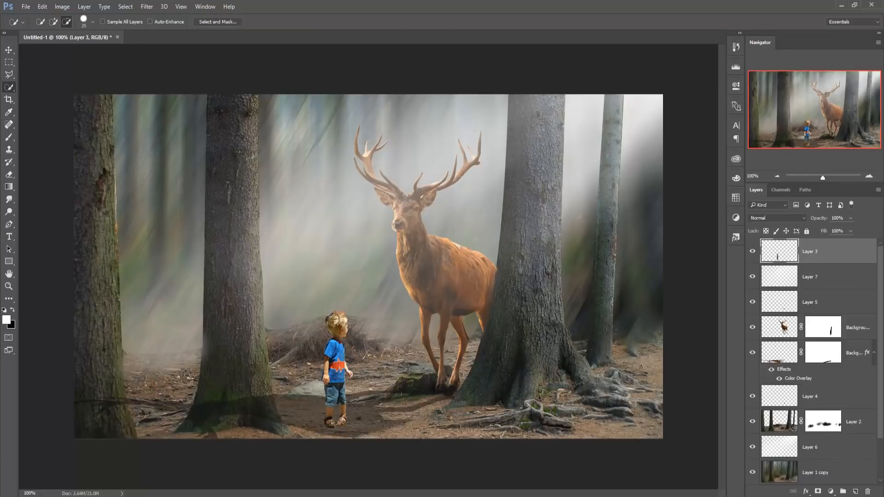
click(40, 22)
mouse_move(335, 315)
mouse_down()
mouse_move(347, 343)
mouse_move(329, 431)
mouse_move(354, 405)
mouse_move(344, 318)
mouse_up()
Step: Refine the boy's selection in Select and Mask with Decontaminate Colors enabled and output the result to a new layer
click(201, 23)
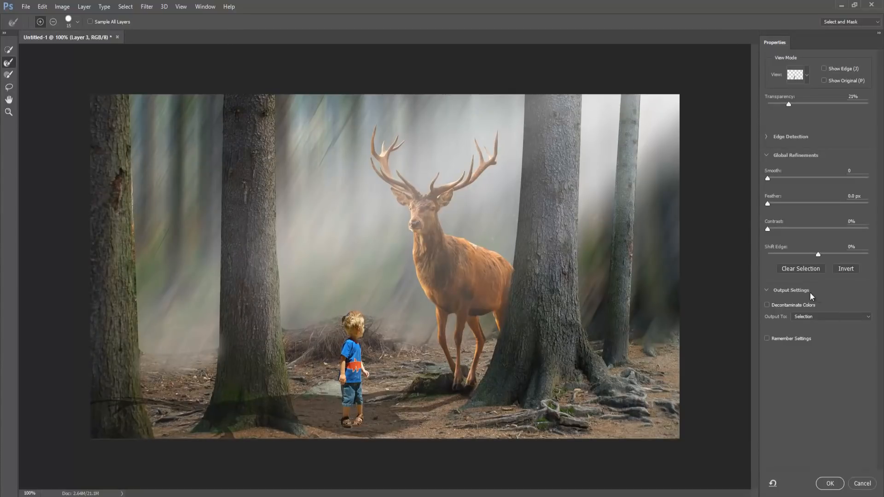
click(767, 305)
click(801, 318)
click(807, 337)
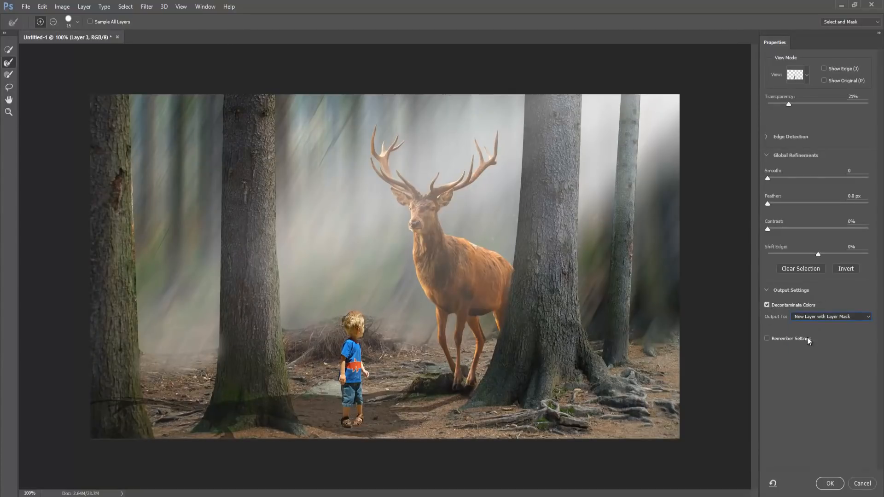
click(826, 484)
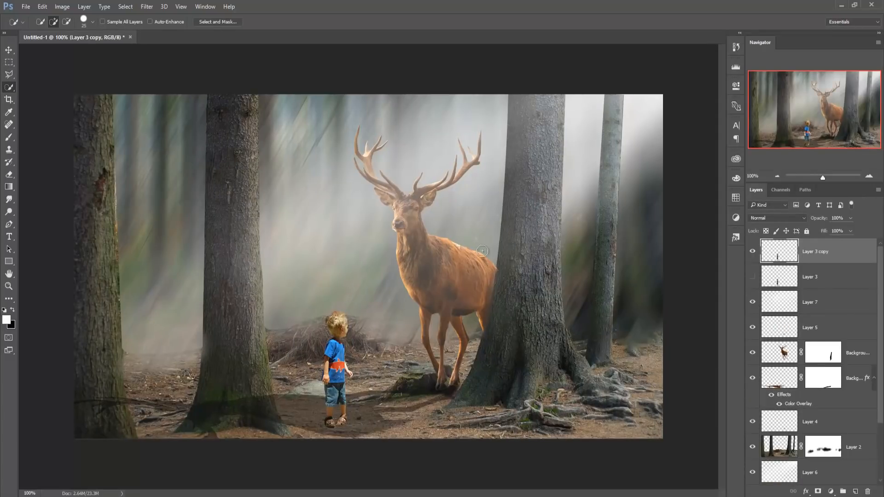
Step: Delete the hidden original Layer 3 and duplicate the refined boy layer
click(9, 50)
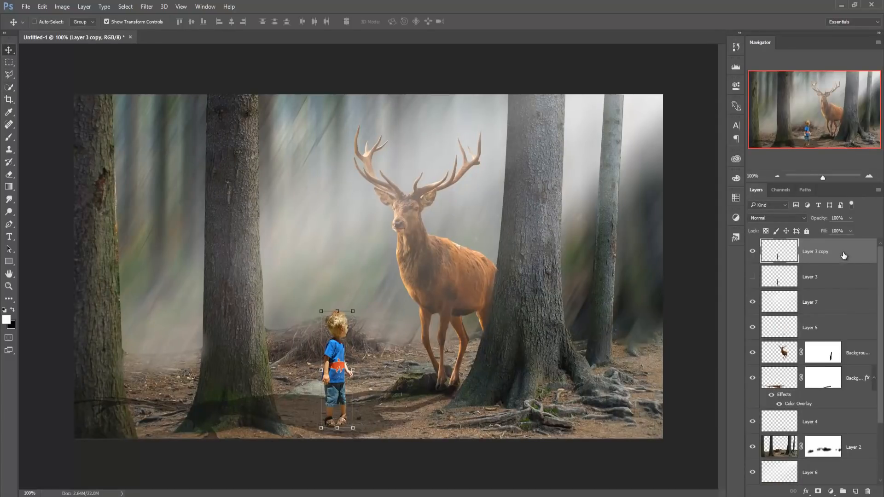
click(815, 275)
key(Delete)
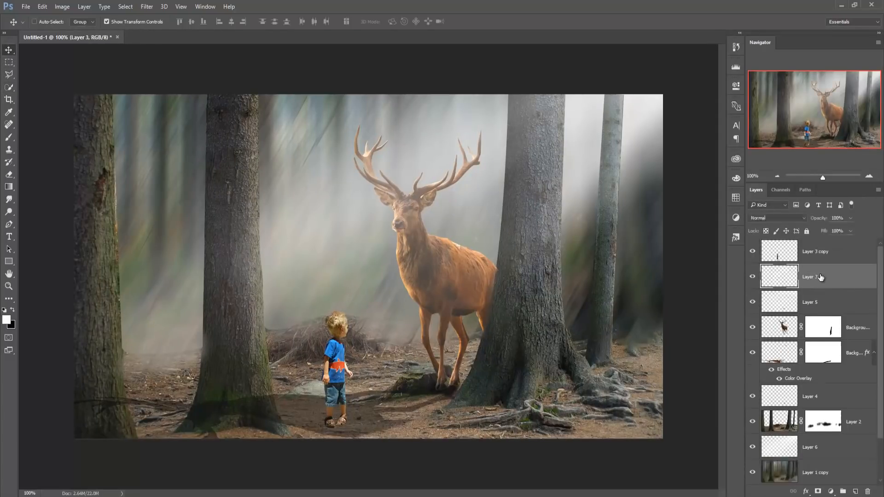
right_click(830, 251)
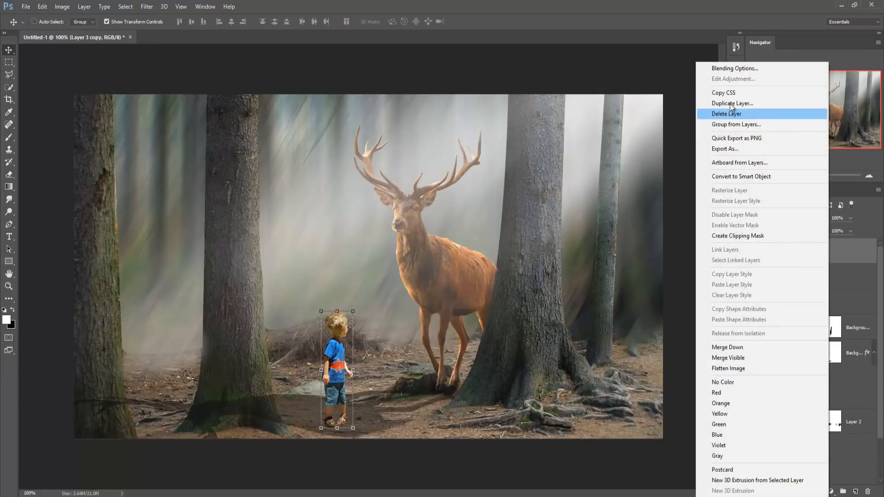
click(730, 103)
click(518, 155)
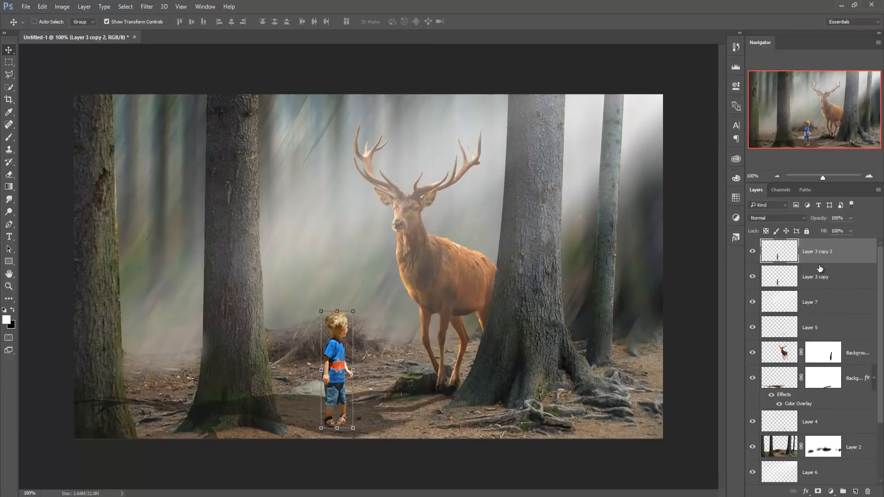
Step: Flip and skew the lower boy copy along the ground as a shadow shape, with height -20.82% and horizontal skew -78.82°
click(806, 280)
drag(337, 311, 221, 458)
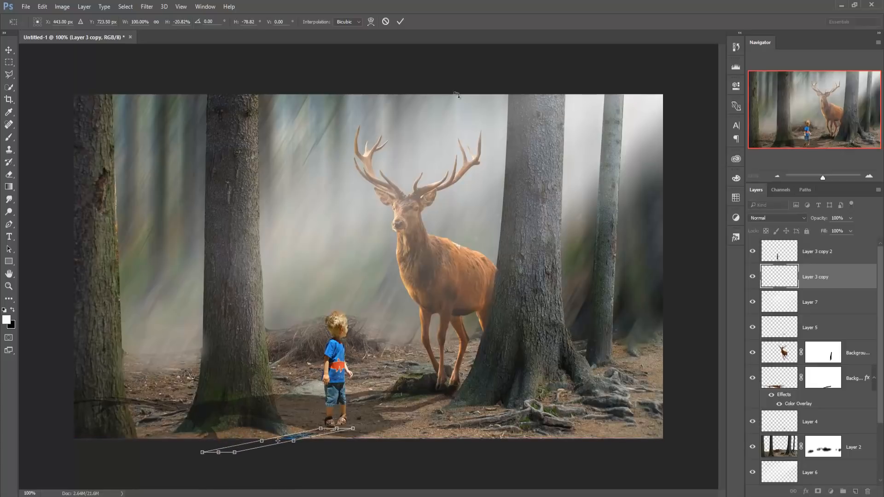
click(400, 21)
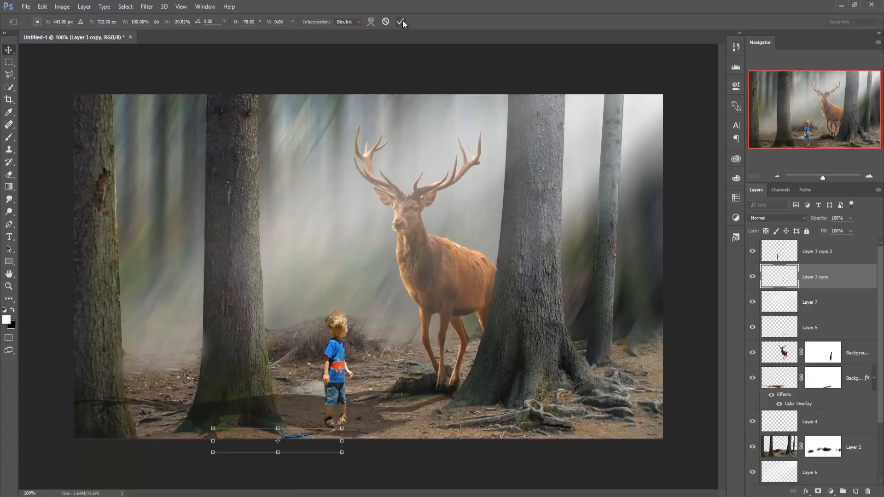
Step: Apply a black Color Overlay to the flipped boy copy and lower its layer opacity to 35%
click(818, 492)
key(ctrl+z)
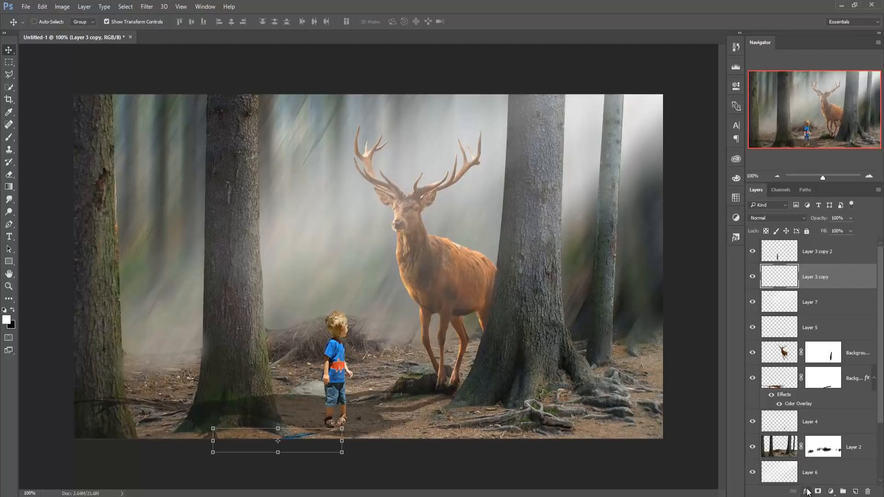
click(806, 491)
click(803, 439)
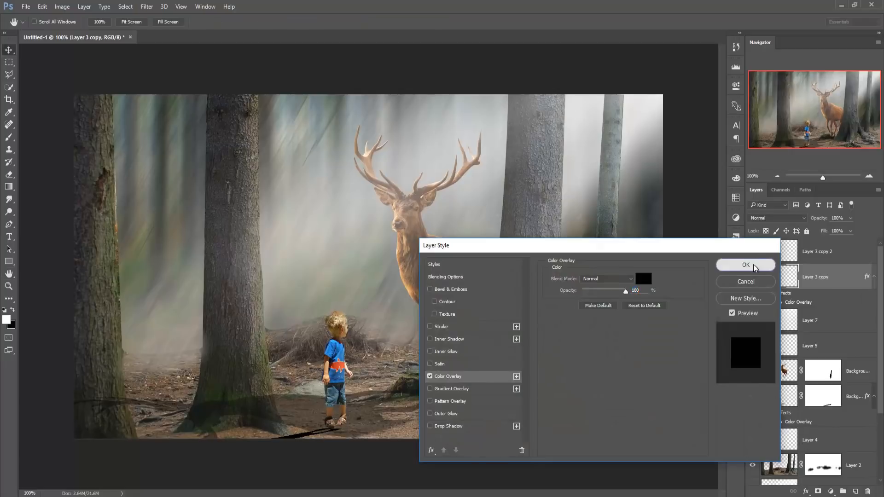
click(748, 265)
click(850, 218)
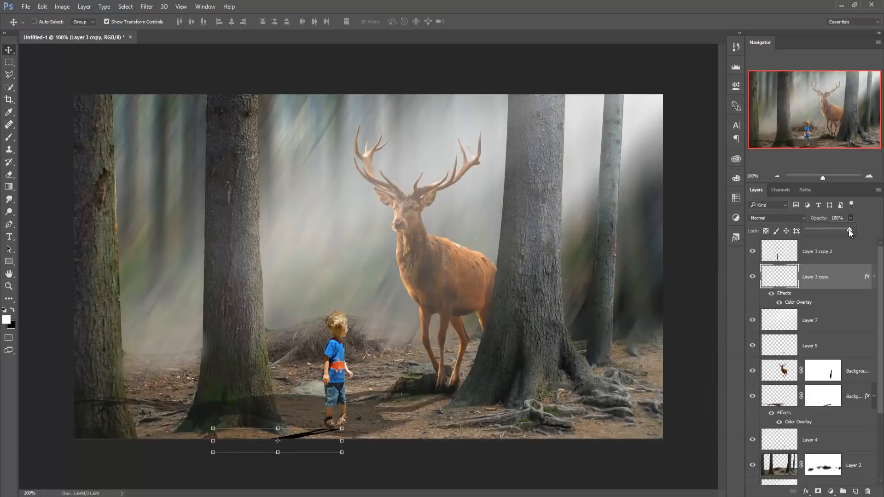
drag(835, 230, 819, 233)
Step: Nudge the boy's shadow slightly right and up so that it meets his feet
click(7, 50)
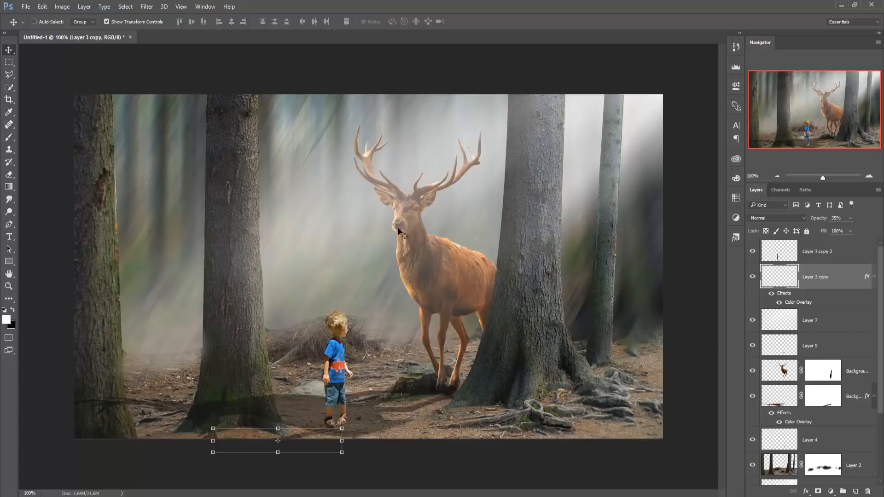
key(Right)
key(Right)
key(Right)
key(Up)
key(Up)
key(Up)
key(Up)
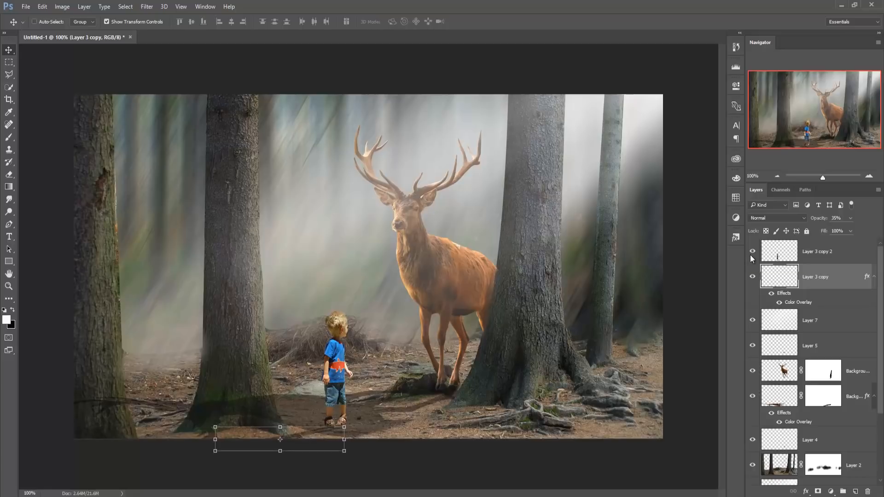
key(Right)
key(Right)
key(Right)
key(Up)
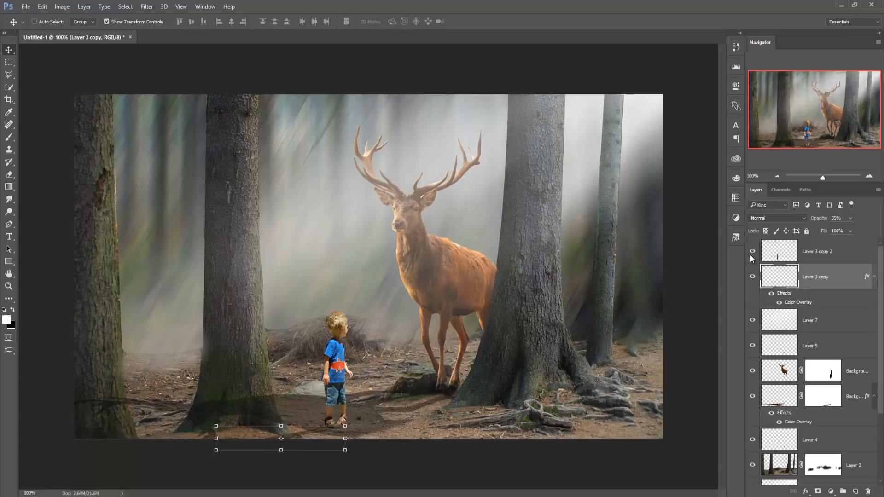
key(Right)
key(Right)
key(Right)
Step: Apply the Camera Raw Filter to the boy on Layer 3 copy 2 with Exposure +0.30, Clarity +33 and Saturation -18
key(alt+bracketright)
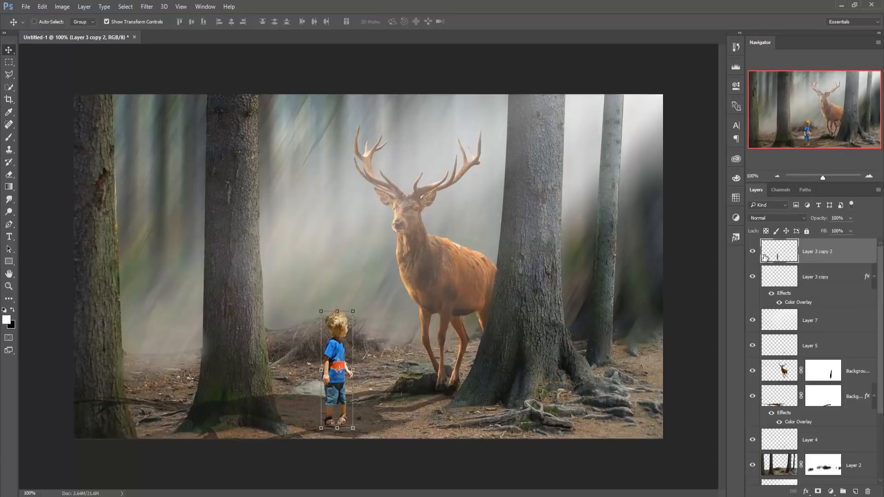
click(147, 7)
click(162, 62)
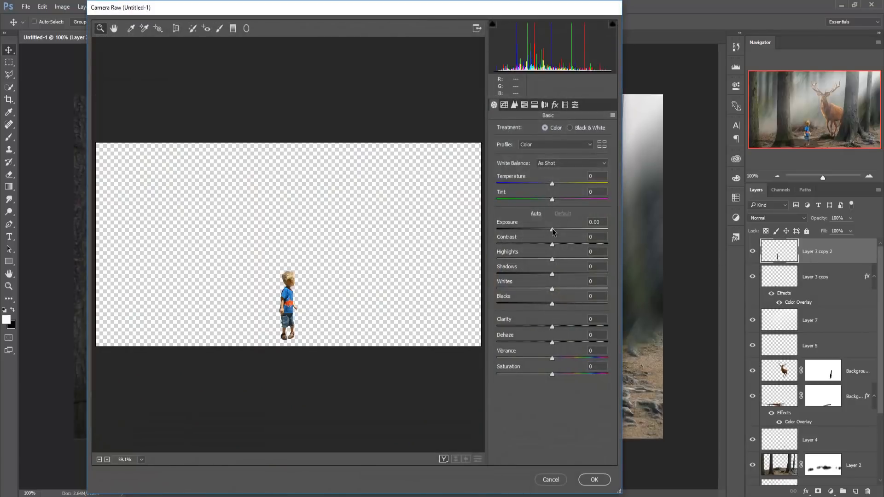
drag(554, 231, 556, 232)
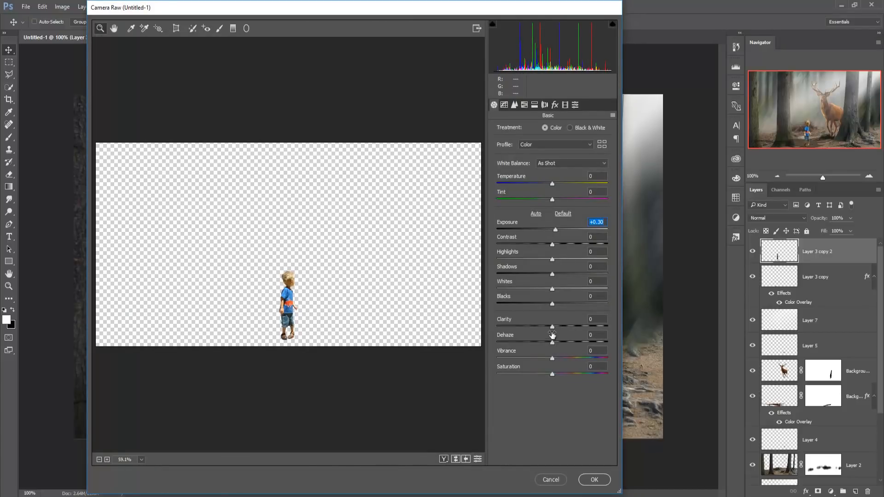
drag(551, 326, 570, 325)
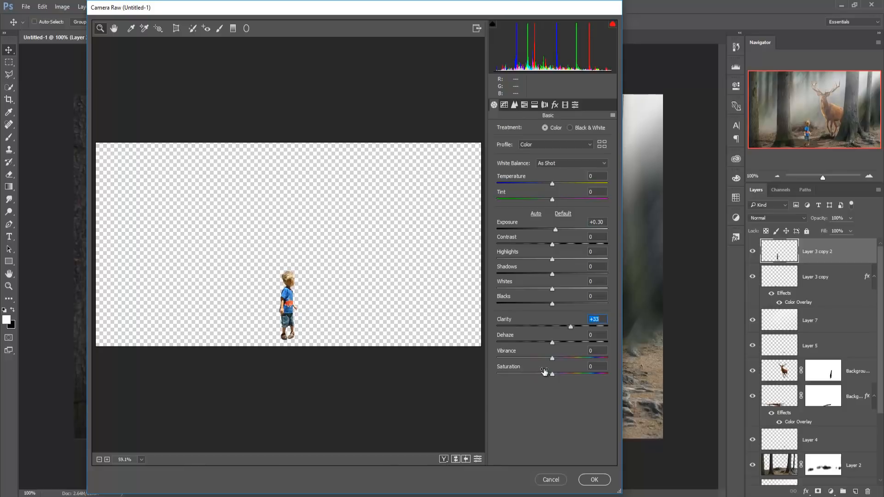
drag(552, 374, 543, 374)
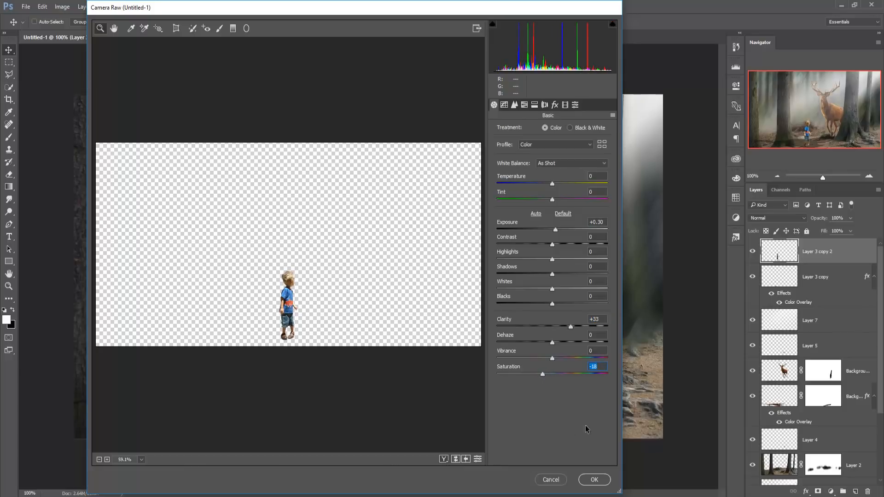
click(591, 483)
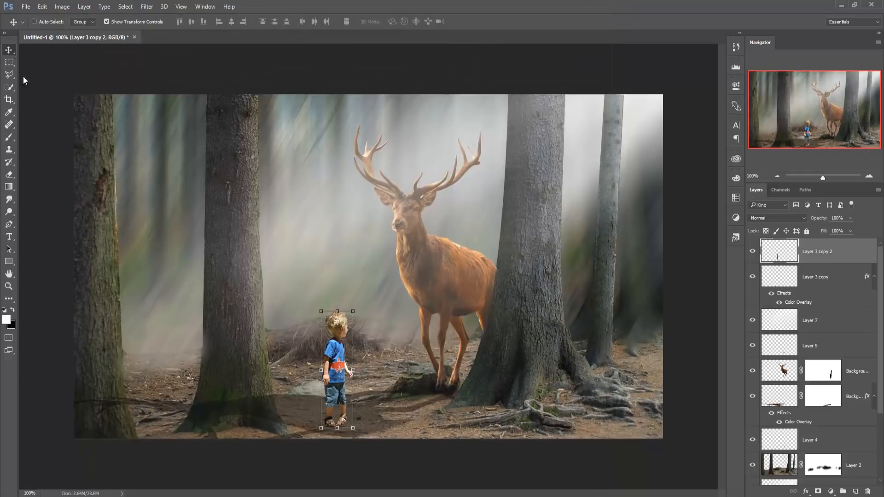
Step: Add a Color Balance adjustment layer above the boy and adjust the midtones' cyan-red and yellow-blue balance
click(831, 492)
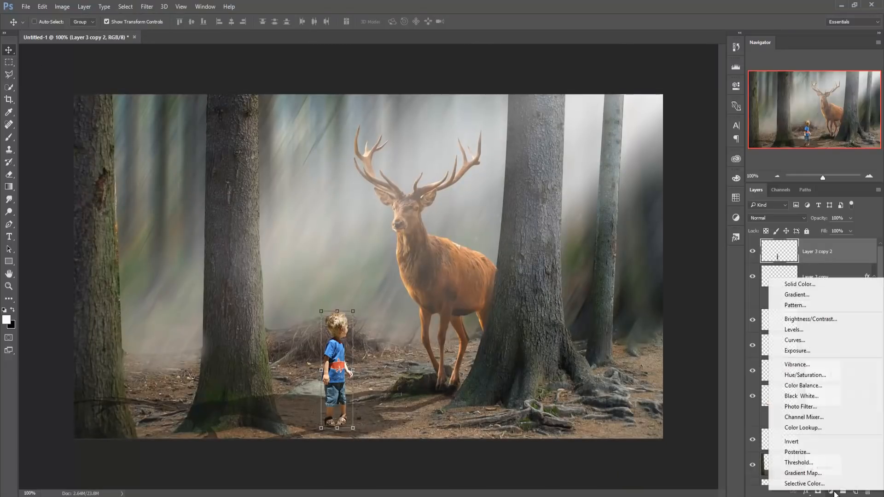
click(804, 385)
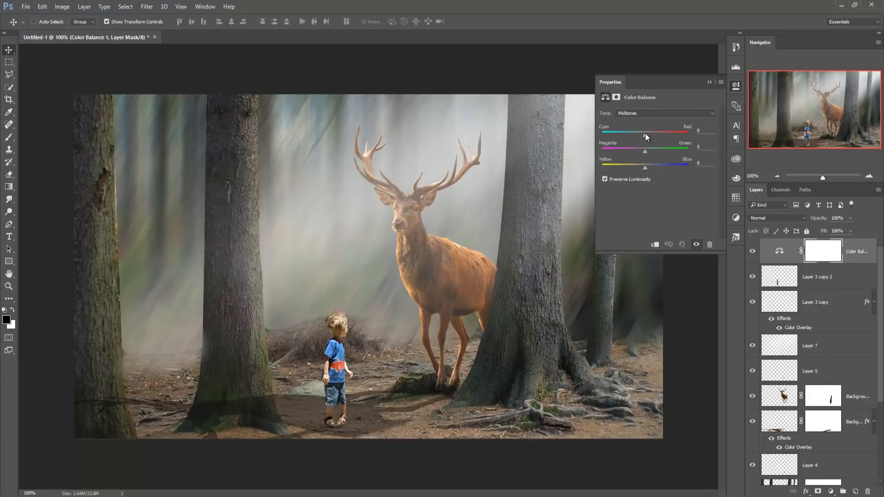
drag(645, 134, 646, 134)
drag(636, 169, 650, 168)
click(710, 82)
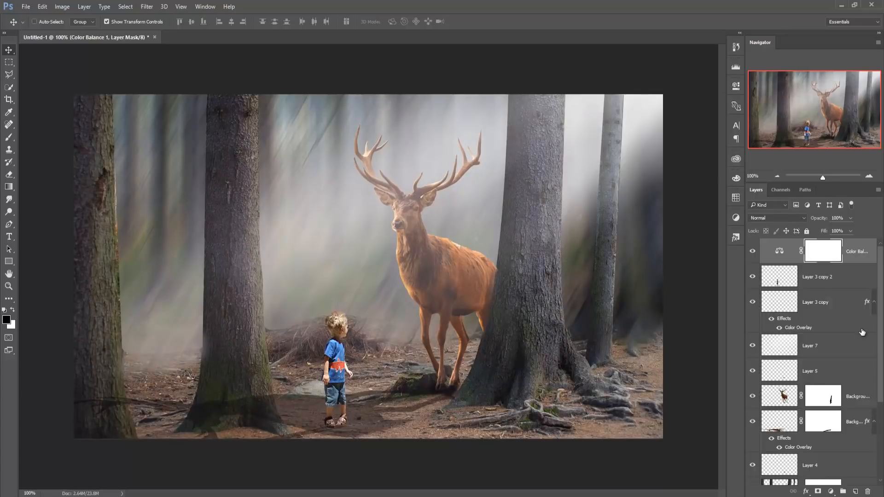
click(857, 259)
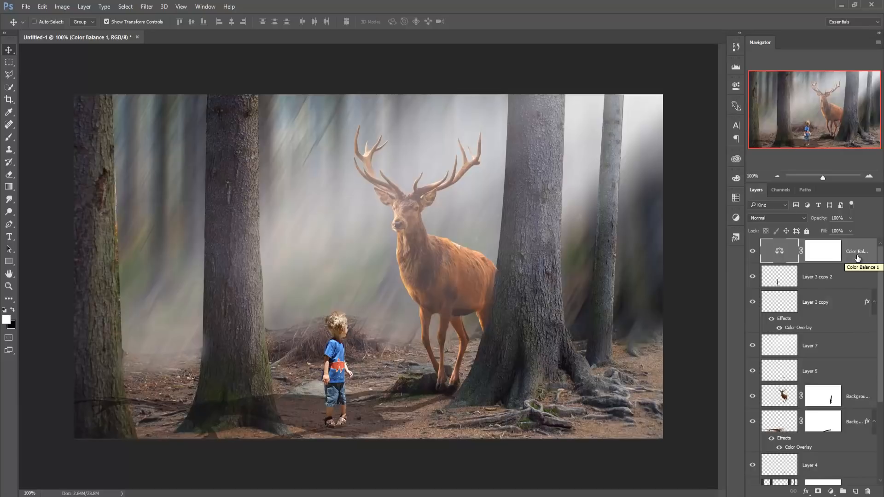
click(820, 496)
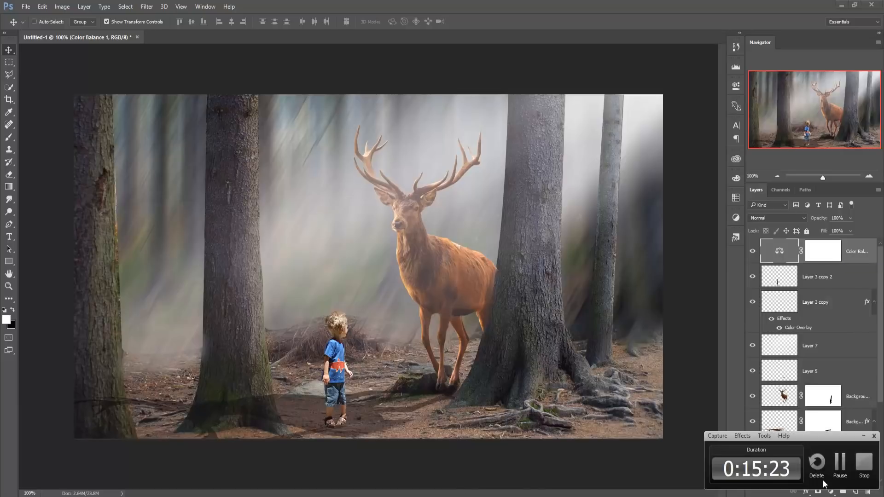
Step: Paint black at 19% brush opacity on Layer 2's mask with progressively smaller brushes to fade the brushwood behind the boy
scroll(815, 395, down, 5)
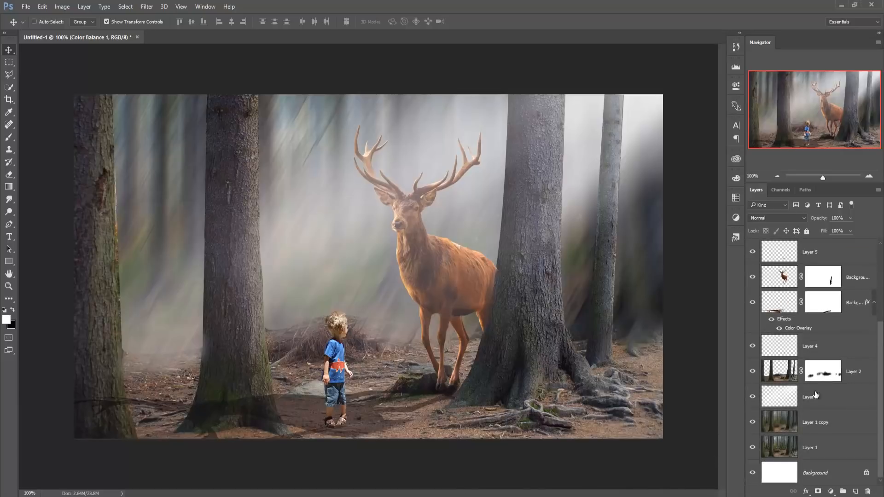
click(819, 376)
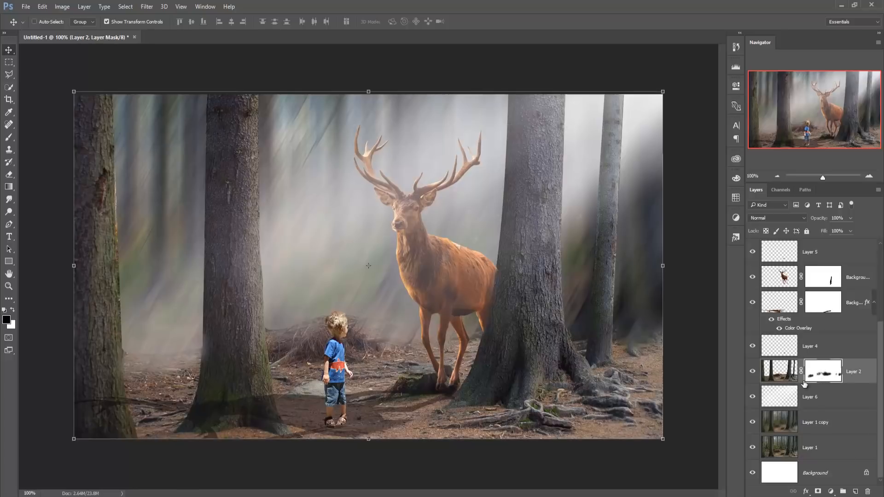
click(8, 138)
click(194, 22)
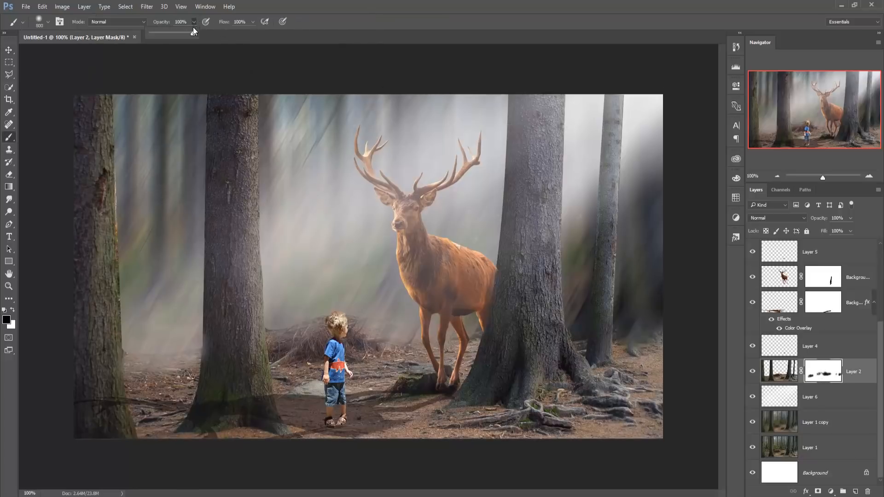
drag(193, 28, 159, 40)
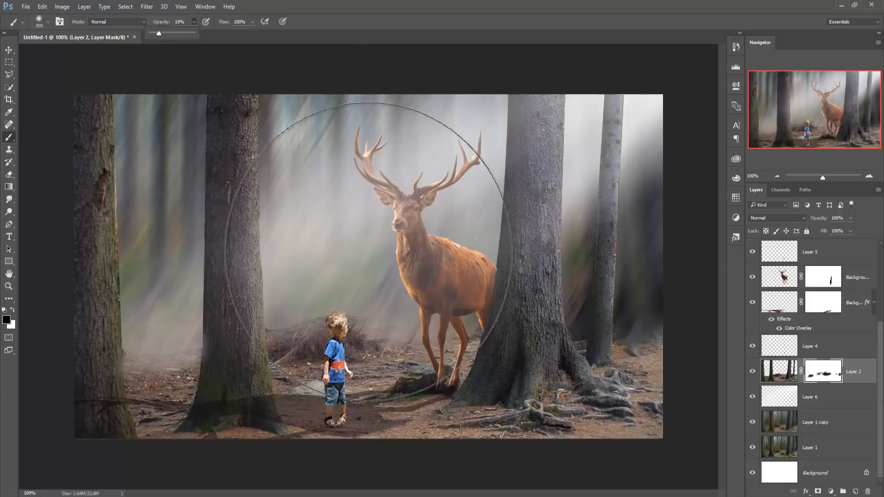
key(bracketleft)
key(bracketleft)
key(bracketleft)
key(bracketleft)
key(bracketleft)
key(bracketleft)
key(bracketleft)
key(bracketleft)
key(bracketleft)
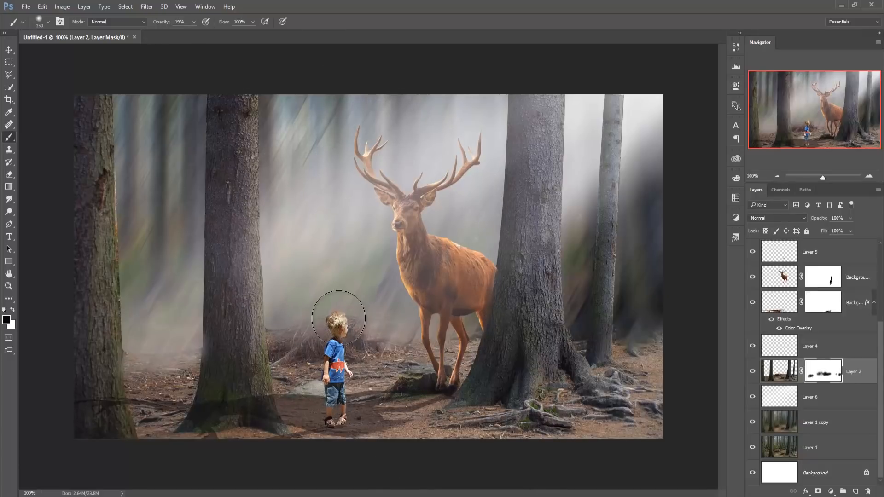
key(bracketleft)
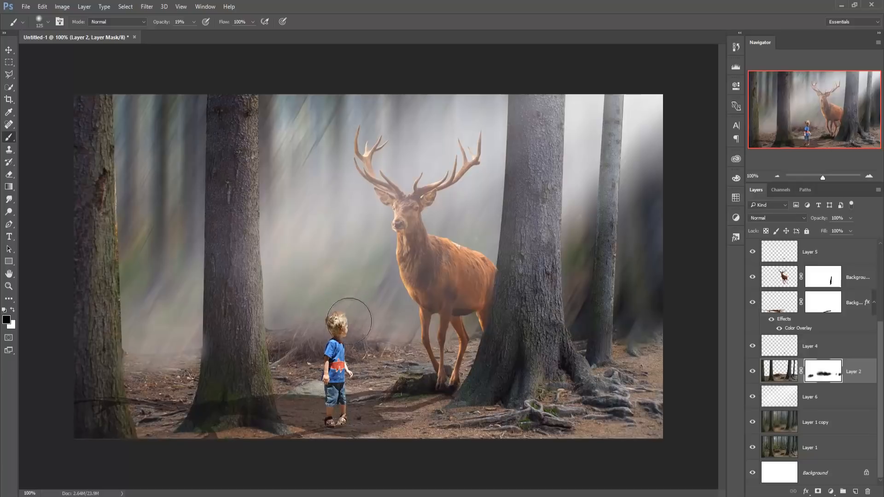
key(bracketleft)
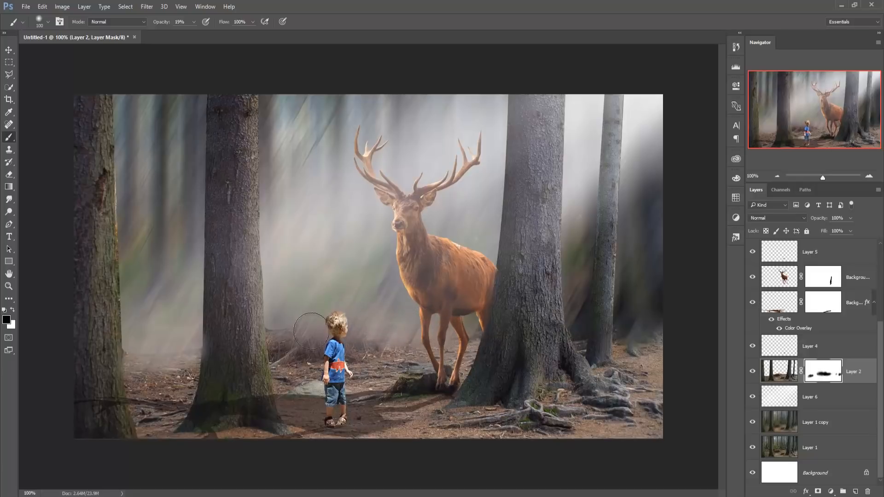
key(bracketleft)
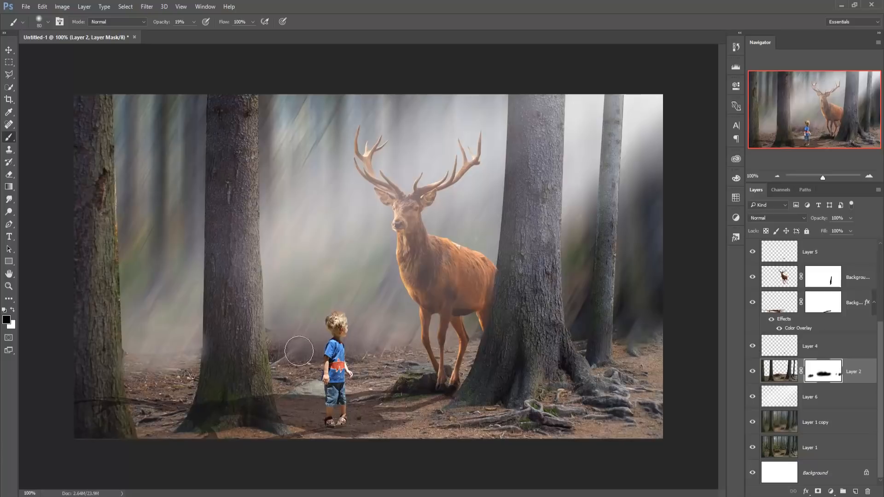
mouse_move(286, 358)
mouse_down()
mouse_move(280, 345)
mouse_move(280, 352)
mouse_up()
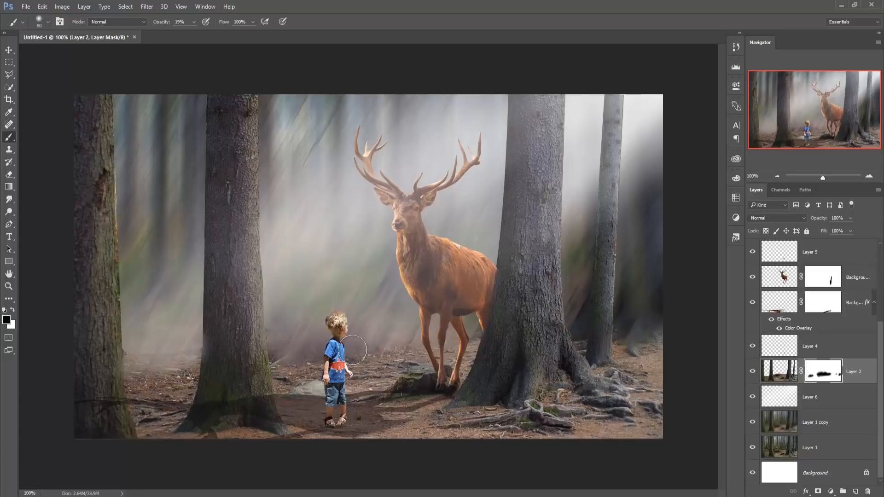
key(bracketleft)
key(bracketleft)
key(bracketleft)
key(bracketleft)
drag(276, 322, 279, 331)
mouse_move(194, 353)
mouse_down()
mouse_move(195, 339)
mouse_move(189, 351)
mouse_move(164, 356)
mouse_move(129, 348)
mouse_move(188, 347)
mouse_up()
Step: Touch up Layer 2's mask at the edge of the tree trunk left of the boy with a small white brush at 100% opacity
key(bracketleft)
click(13, 311)
click(193, 22)
drag(207, 37, 256, 35)
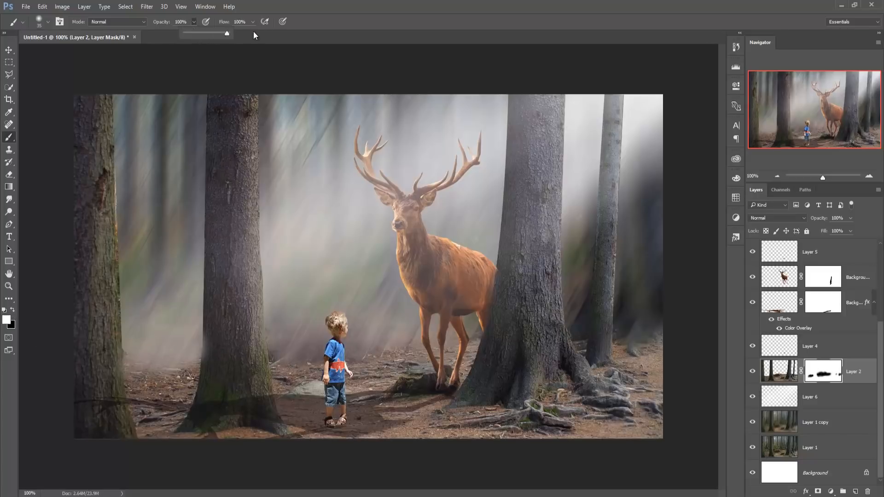
click(212, 344)
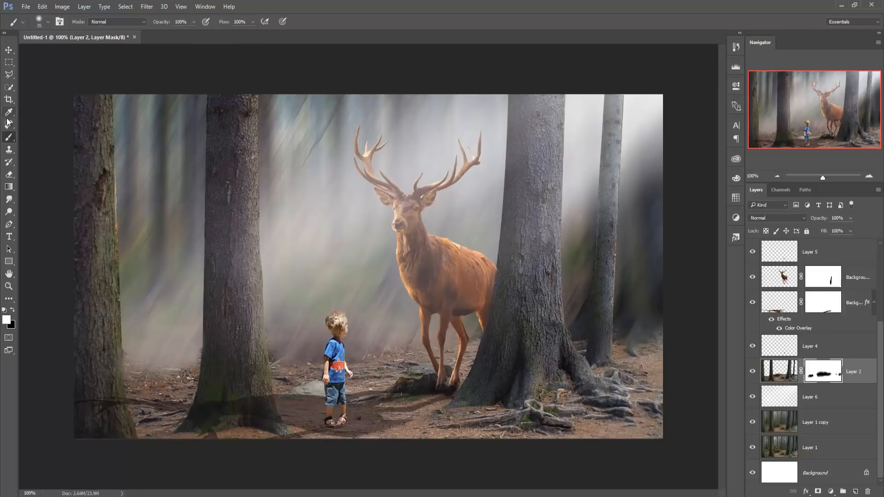
click(9, 50)
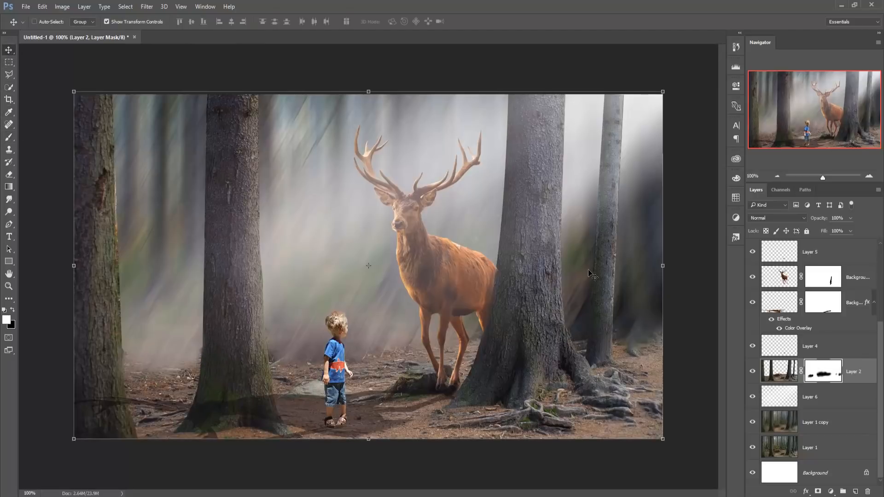
Step: Stamp all visible layers into a new layer above Color Balance 1 and duplicate the merged layer
scroll(872, 370, up, 5)
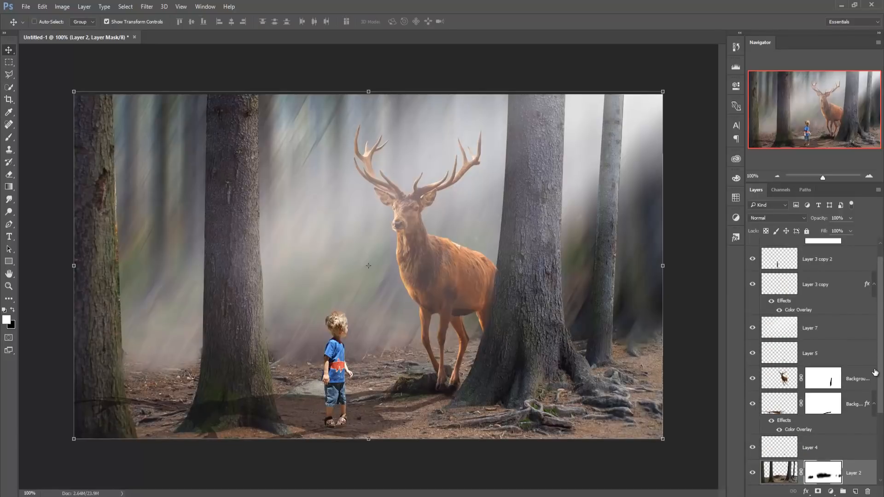
click(857, 251)
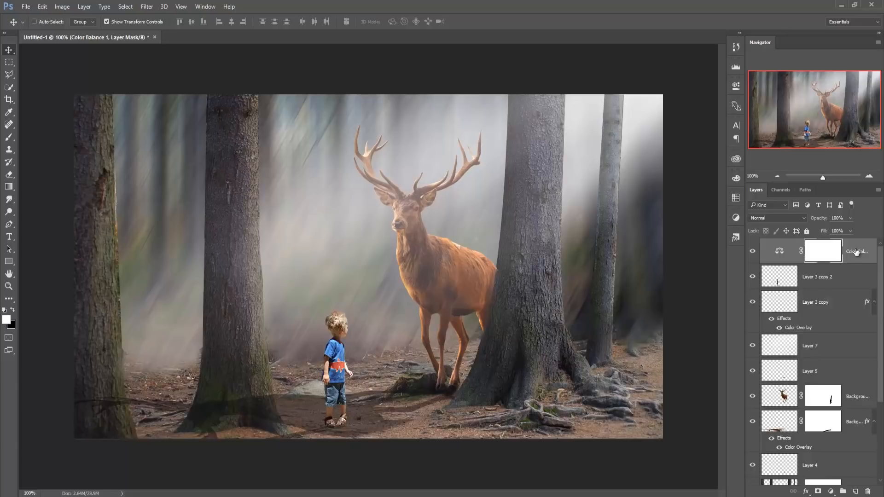
key(ctrl+shift+alt+e)
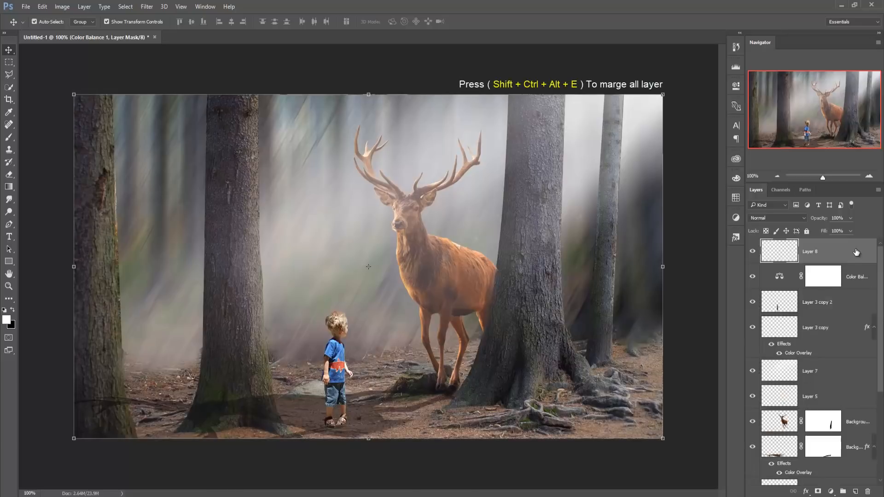
right_click(847, 248)
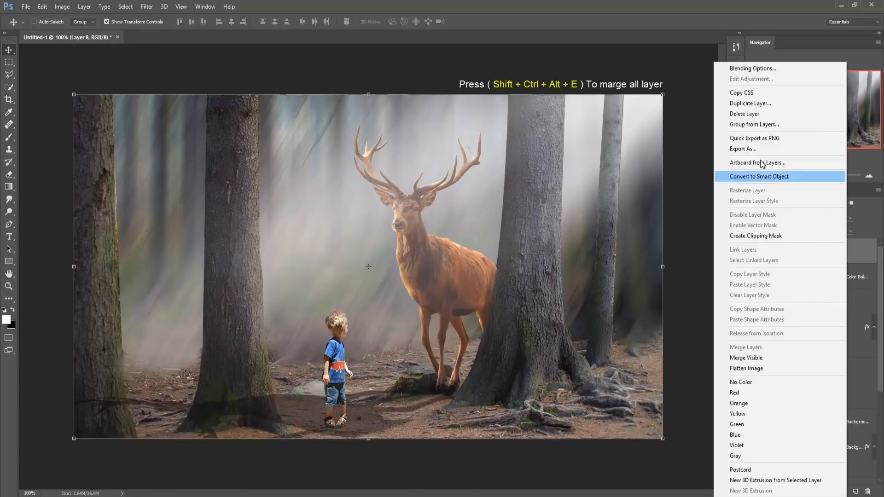
click(752, 103)
click(520, 157)
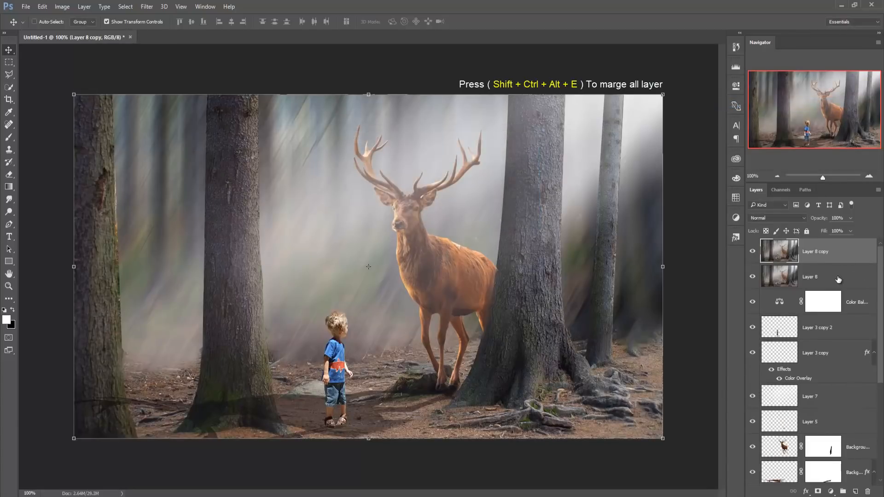
click(124, 7)
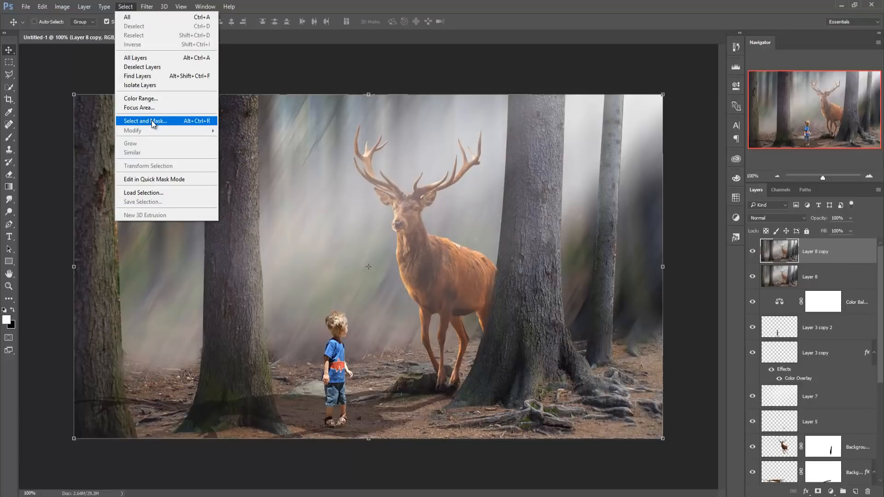
click(823, 252)
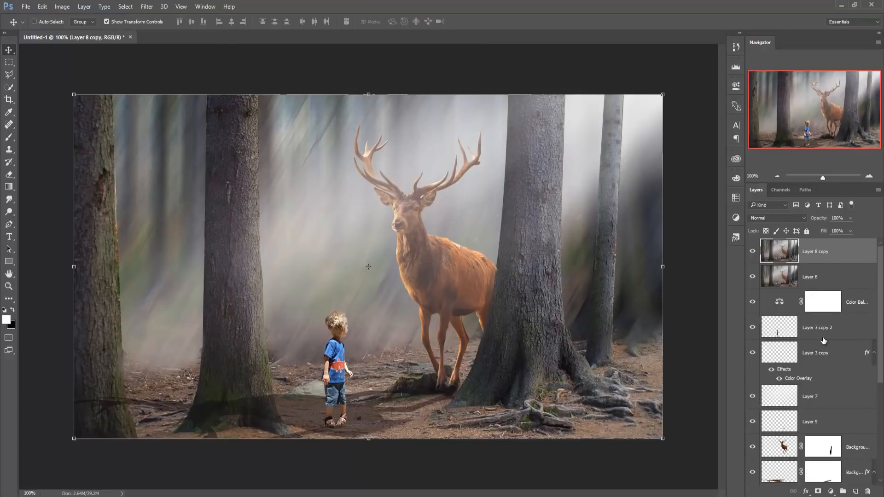
click(818, 491)
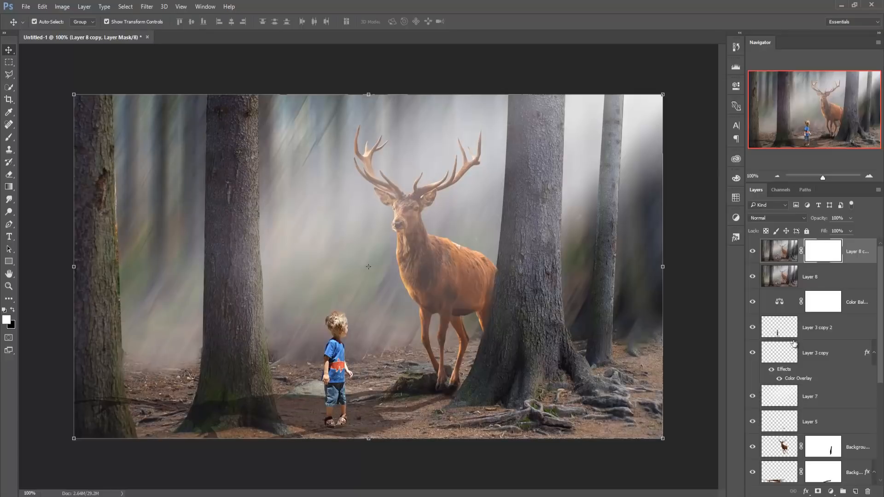
key(ctrl+z)
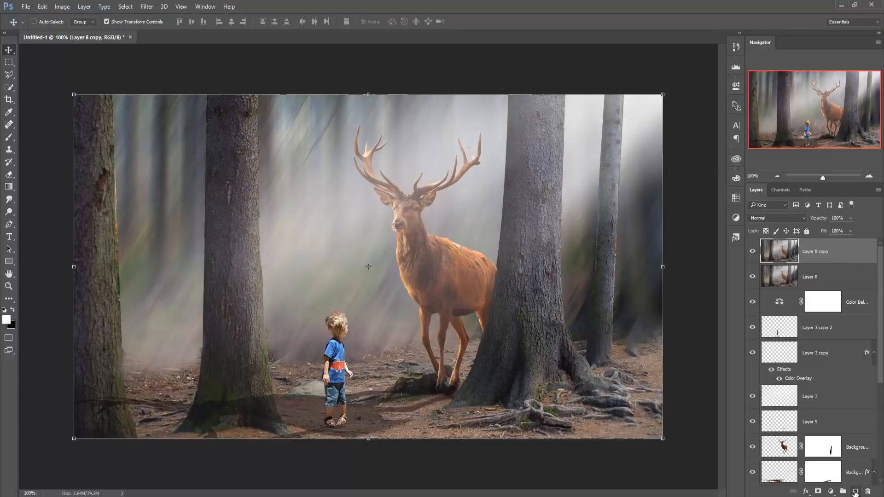
Step: Apply the Camera Raw Filter to Layer 8 copy with increased sharpening, temperature -8 and saturation +15
click(145, 9)
click(166, 63)
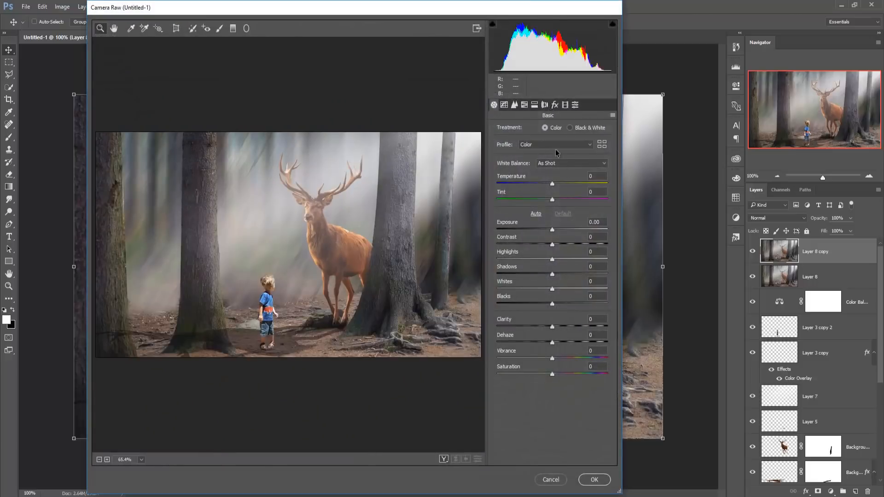
click(514, 105)
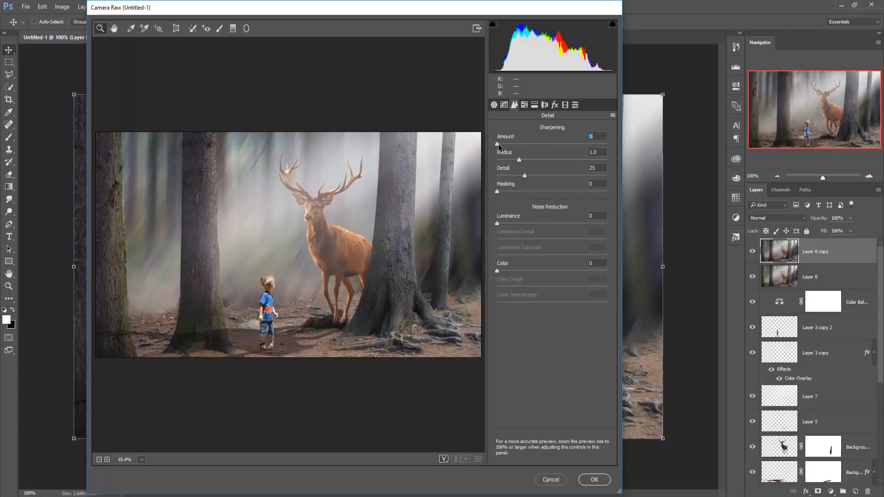
drag(497, 144, 539, 152)
click(494, 105)
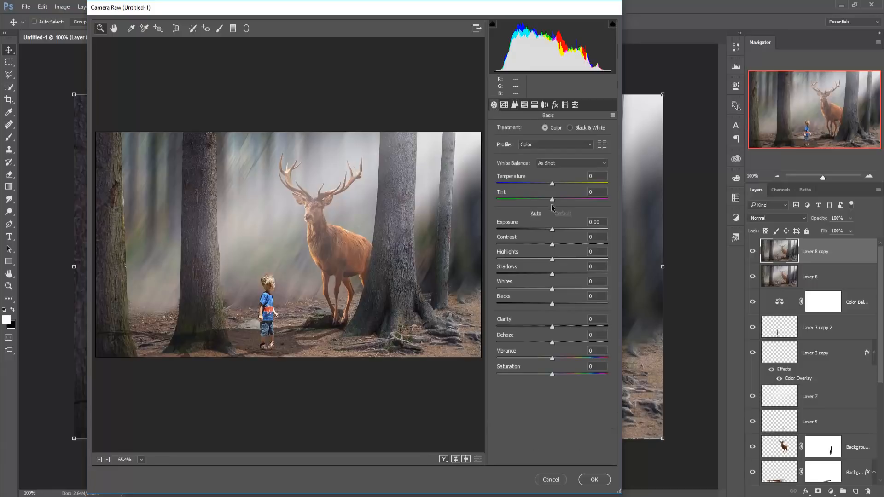
drag(553, 185, 547, 185)
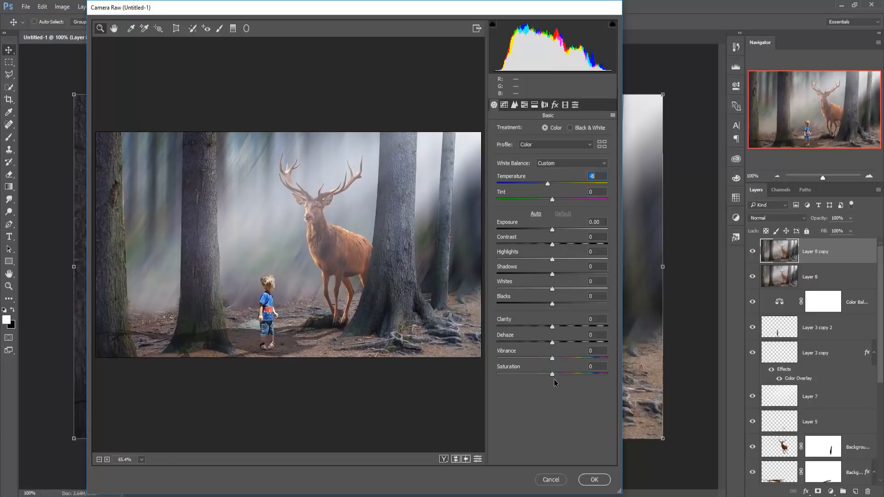
drag(552, 377, 561, 377)
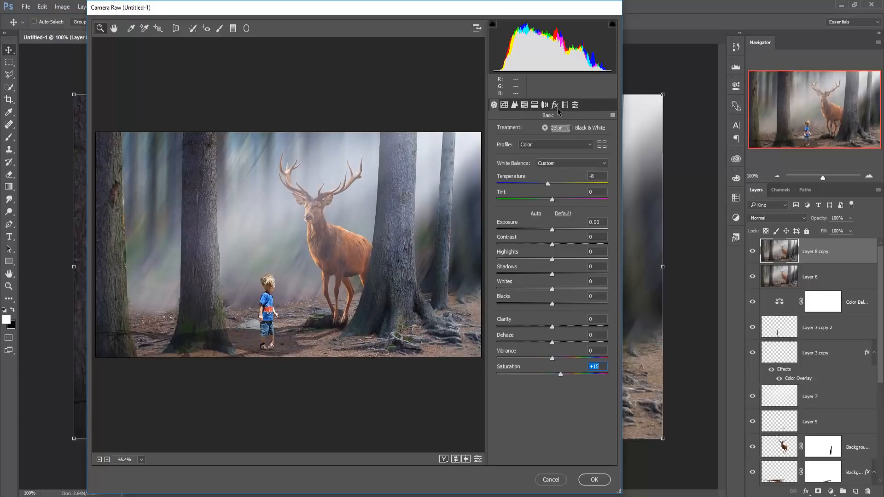
click(589, 478)
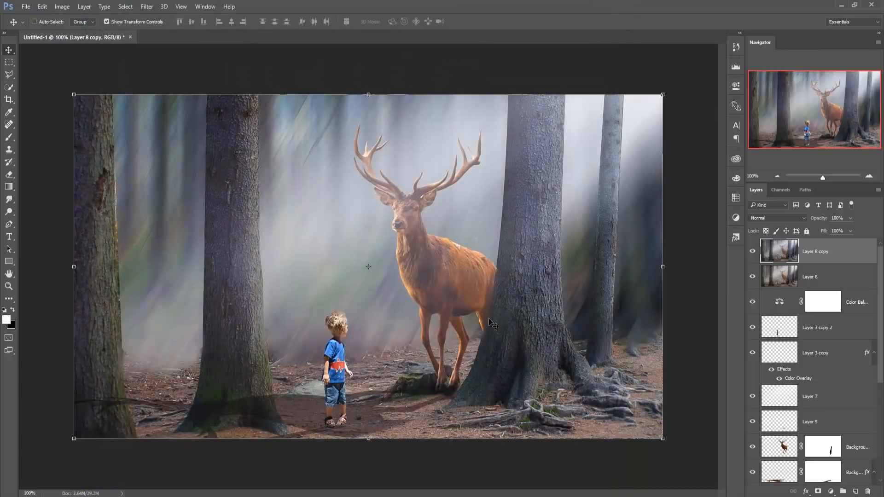
Step: Apply Color Efex Pro 4's Cross Processing filter to Layer 8 copy with method B02, strength 10% and shadows about 29%
click(147, 6)
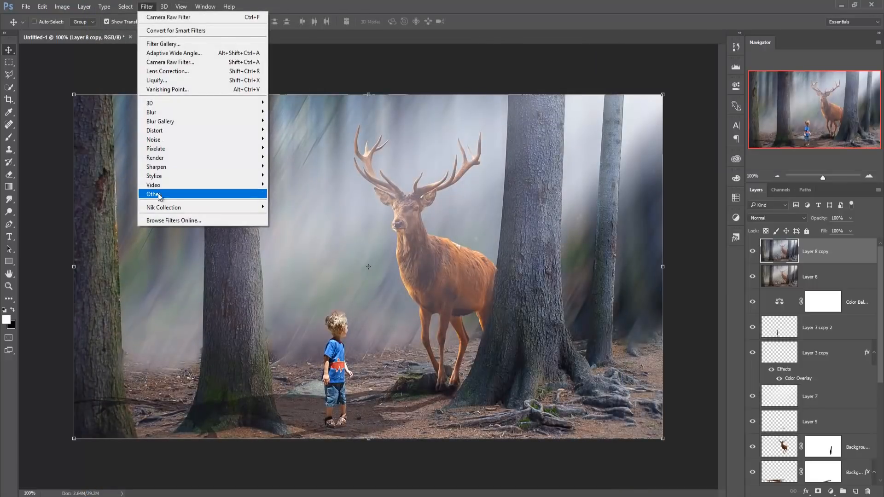
mouse_move(162, 207)
click(278, 216)
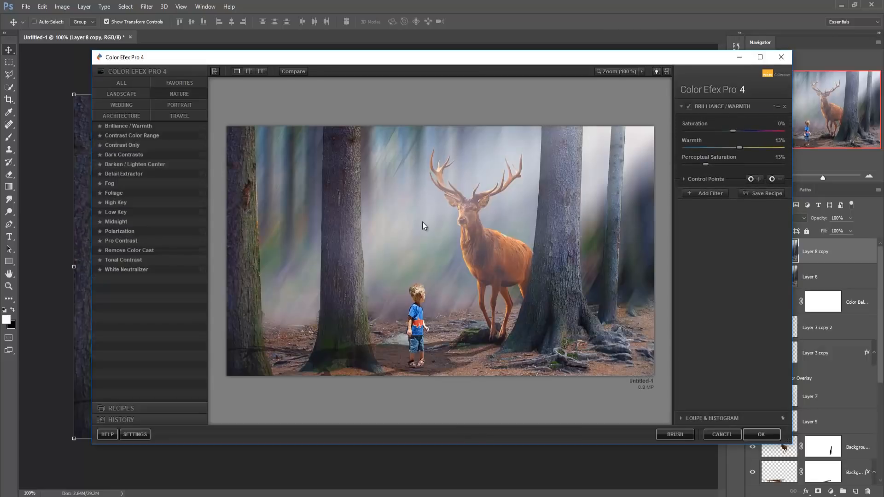
click(181, 107)
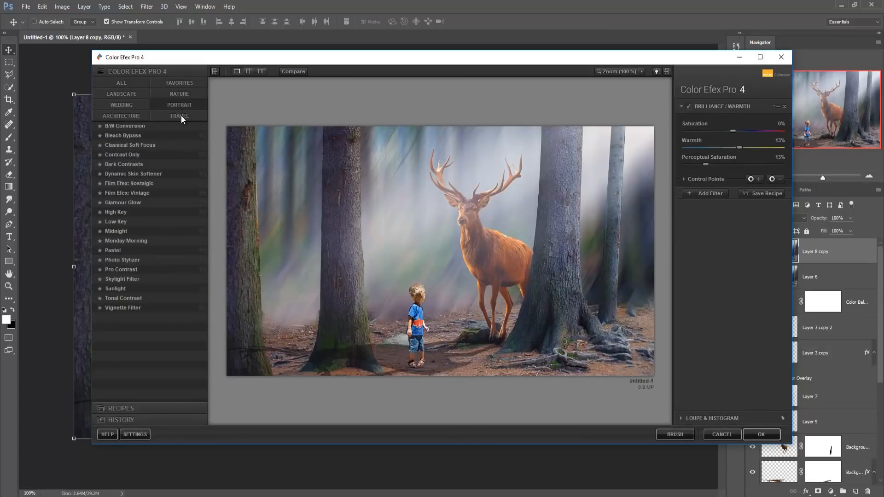
click(181, 117)
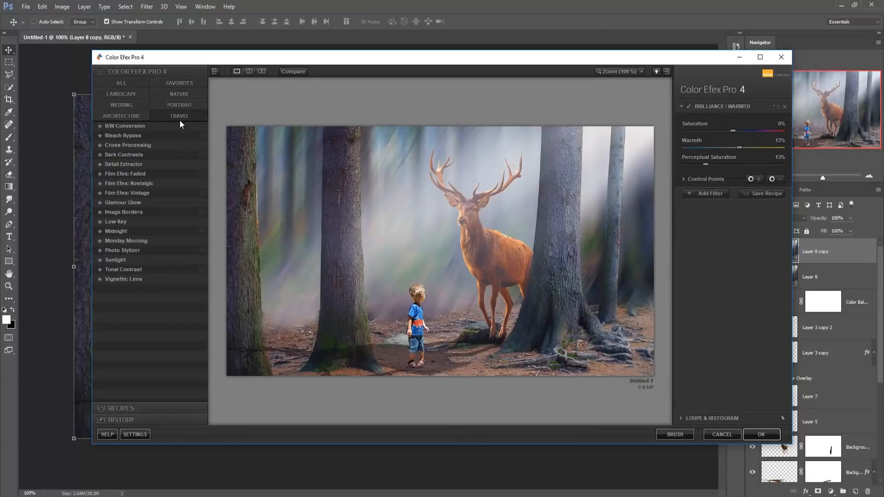
click(134, 145)
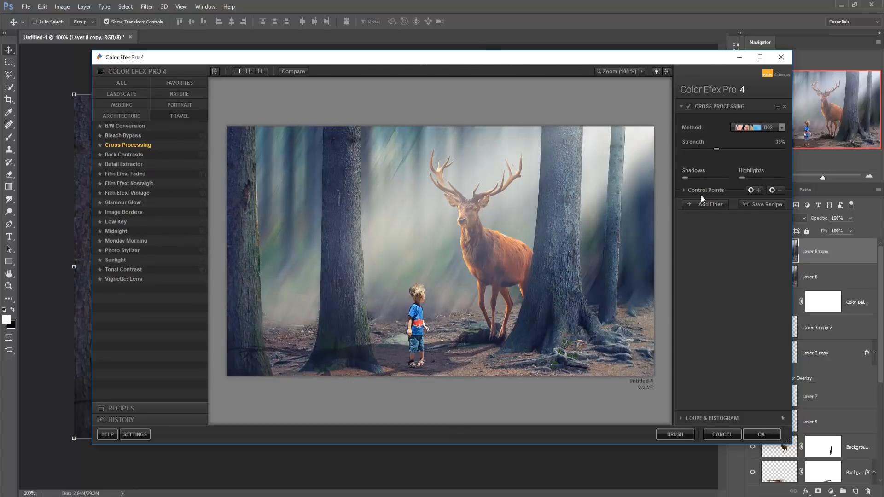
drag(687, 176, 697, 176)
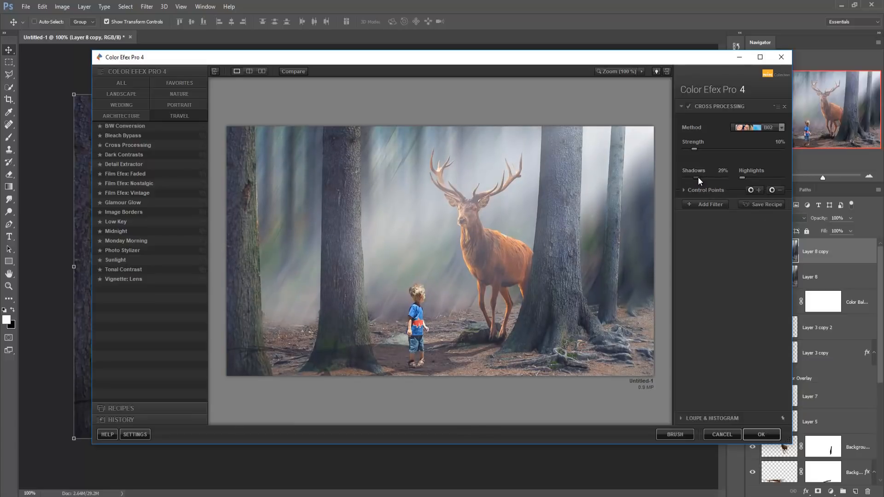
click(750, 434)
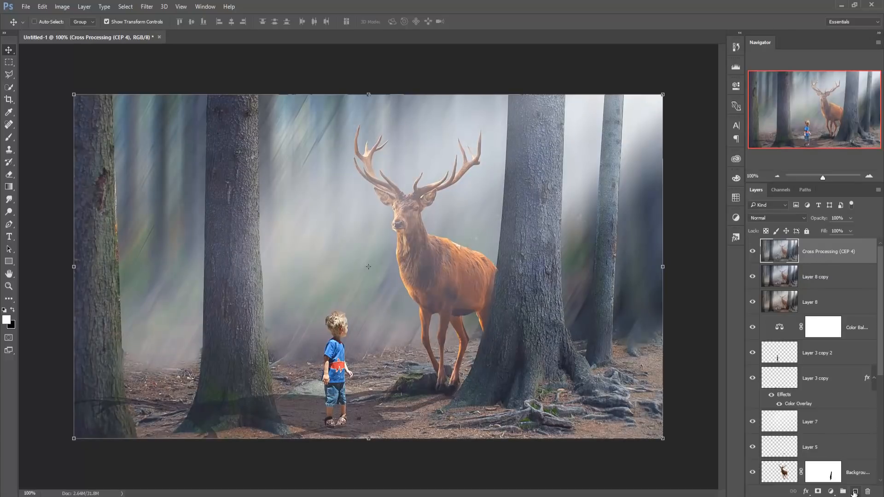
Step: On a new layer, darken the forest's left side and lower edge using a soft black 500 px brush at 9% opacity
click(854, 492)
click(8, 137)
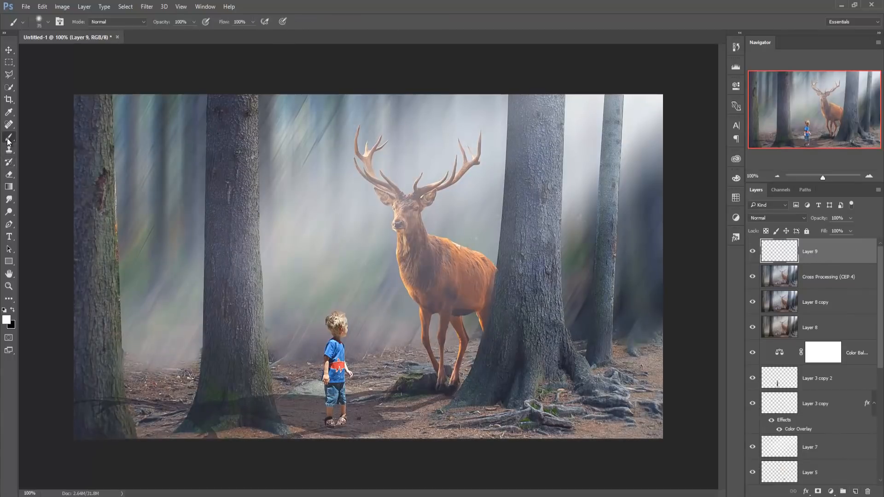
click(194, 21)
click(335, 9)
click(14, 311)
key(bracketright)
key(bracketright)
key(bracketright)
key(bracketright)
key(bracketright)
key(bracketright)
key(bracketright)
key(bracketright)
key(bracketright)
key(bracketright)
key(bracketright)
key(bracketright)
key(bracketright)
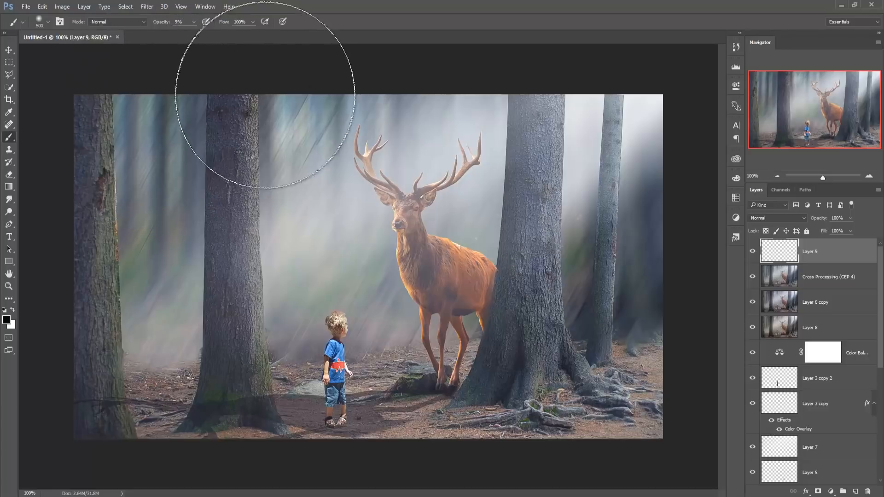
mouse_move(251, 93)
mouse_down()
mouse_move(214, 56)
mouse_move(227, 82)
mouse_move(181, 92)
mouse_move(167, 221)
mouse_move(145, 320)
mouse_move(105, 415)
mouse_move(126, 263)
mouse_move(168, 296)
mouse_move(141, 367)
mouse_move(297, 104)
mouse_move(389, 59)
mouse_move(342, 88)
mouse_move(300, 95)
mouse_move(154, 198)
mouse_move(119, 322)
mouse_move(138, 405)
mouse_up()
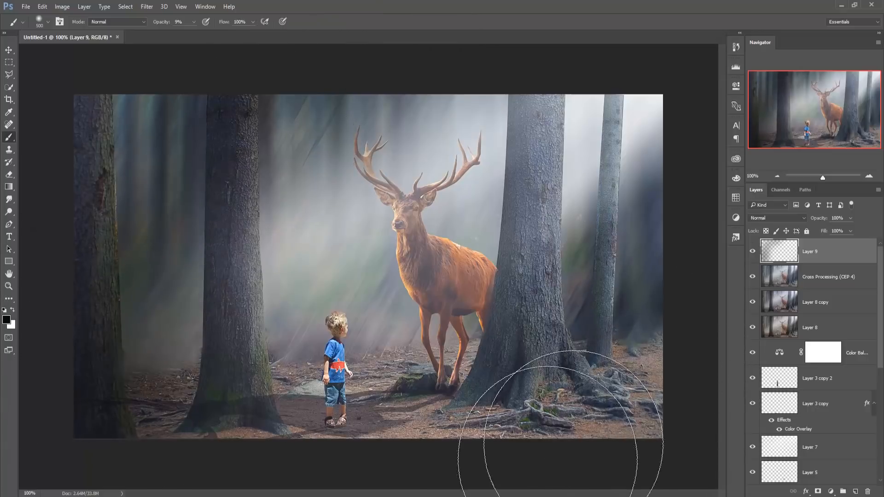
mouse_move(216, 435)
mouse_down()
mouse_move(91, 463)
mouse_move(130, 346)
mouse_move(59, 406)
mouse_move(86, 214)
mouse_up()
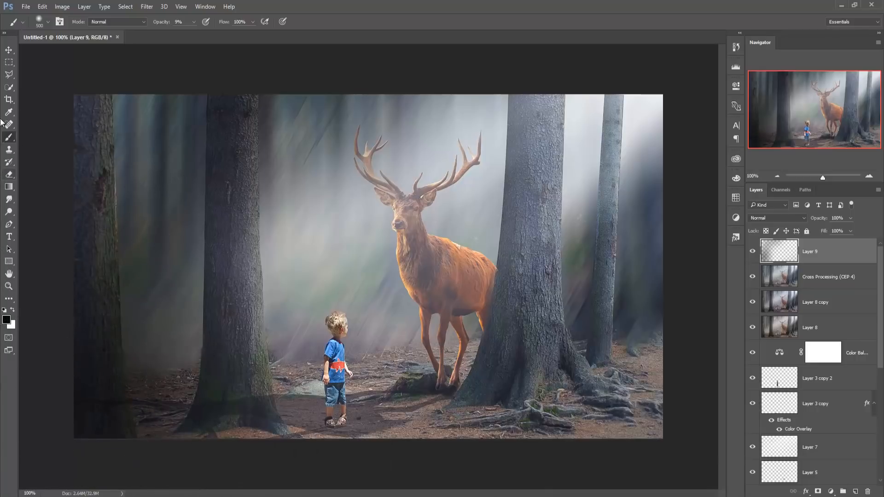
click(9, 49)
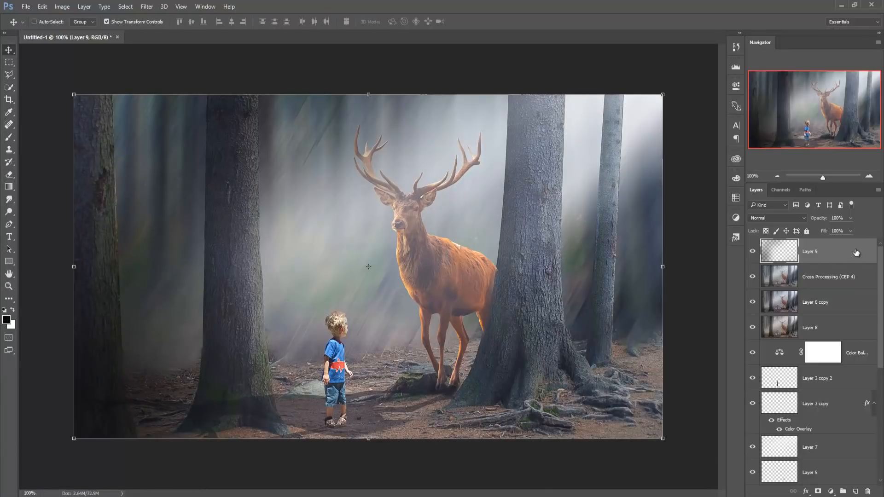
Step: On another new layer, paint soft white light over the upper-right trees with a 500 px brush at 9% opacity
click(855, 491)
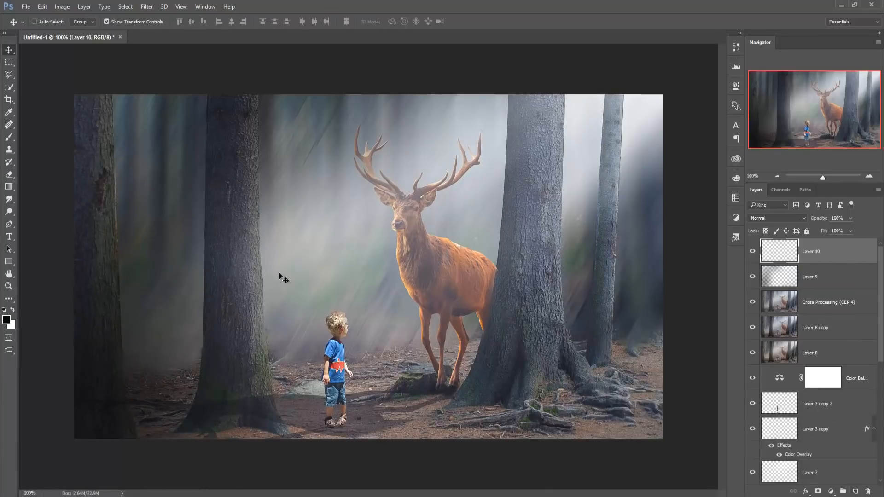
click(8, 138)
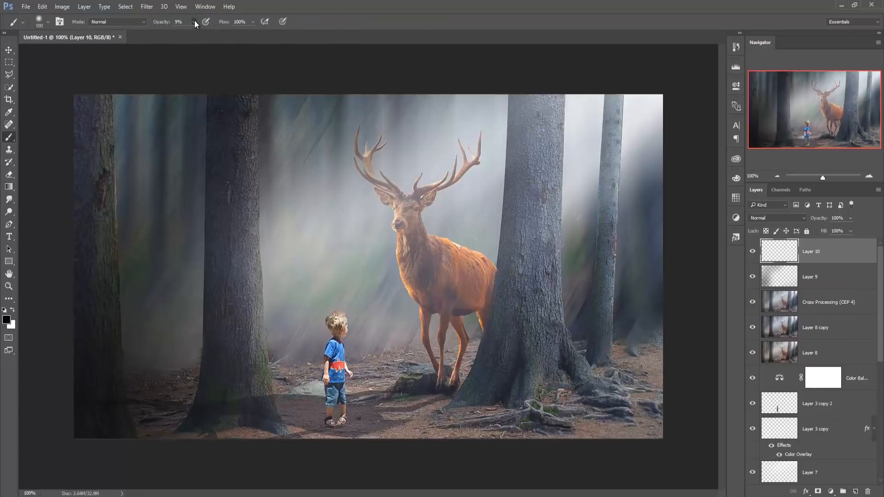
click(14, 309)
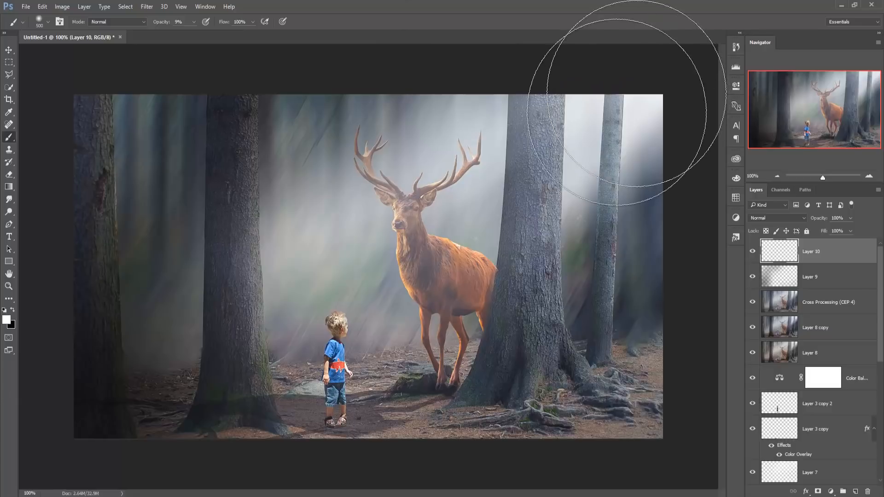
mouse_move(626, 102)
mouse_down()
mouse_move(611, 128)
mouse_move(553, 168)
mouse_move(493, 187)
mouse_move(649, 163)
mouse_up()
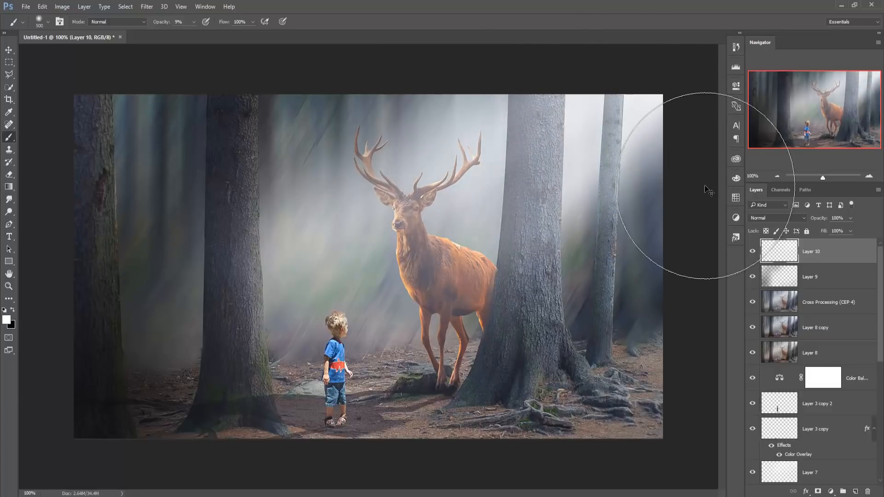
key(ctrl+z)
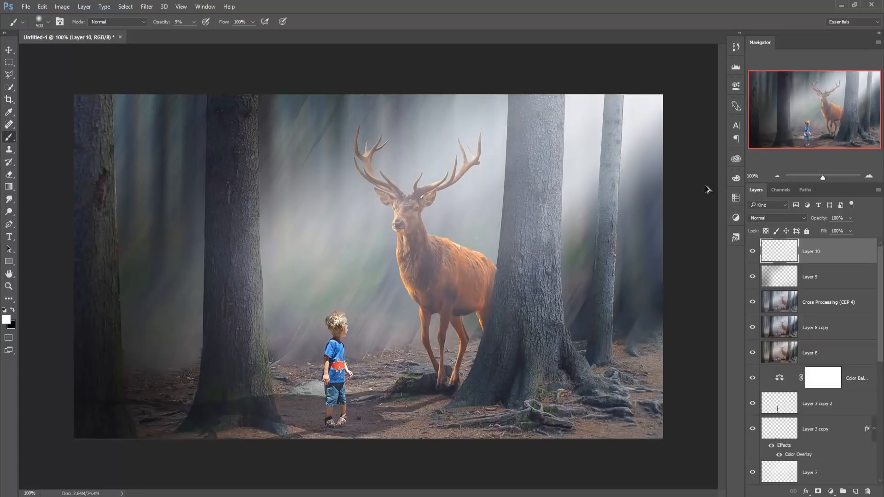
key(ctrl+alt+z)
Step: Stamp all visible layers into a new merged layer above Layer 10
click(9, 52)
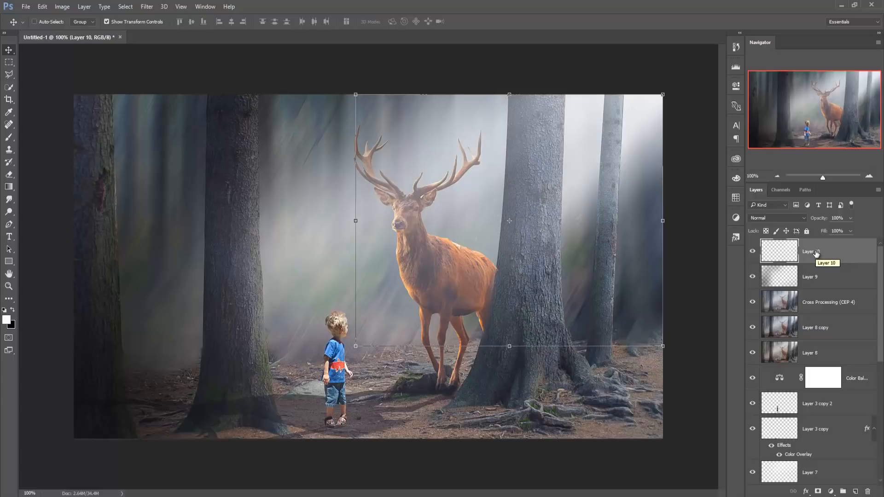
key(ctrl)
key(ctrl+shift+alt+e)
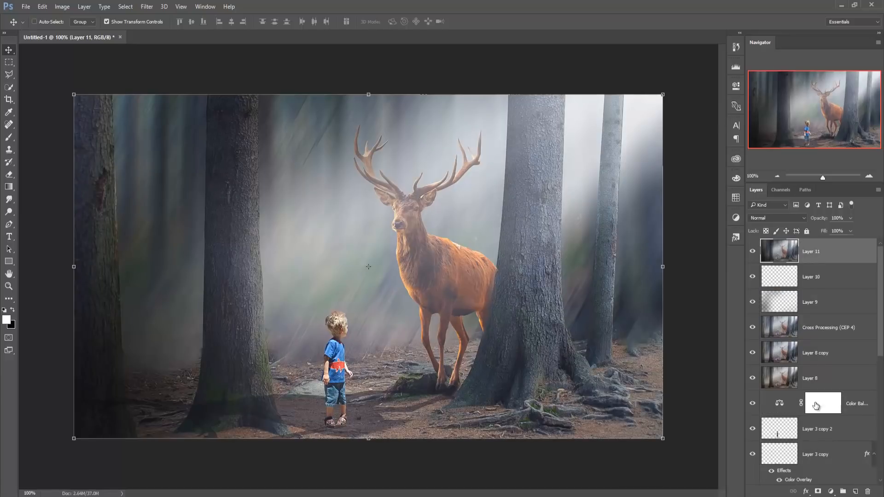
Step: Add a Photo Filter adjustment layer with Warming Filter (85) at 25% density above the merged layer and duplicate it
click(831, 491)
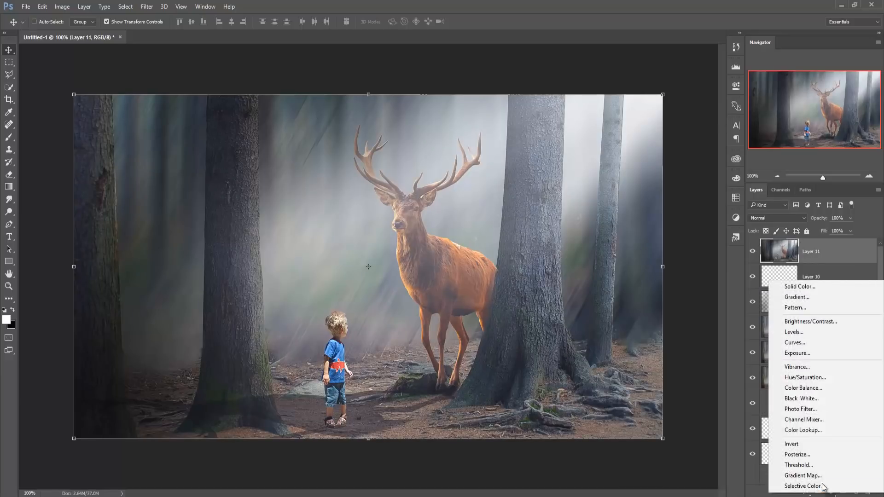
click(803, 409)
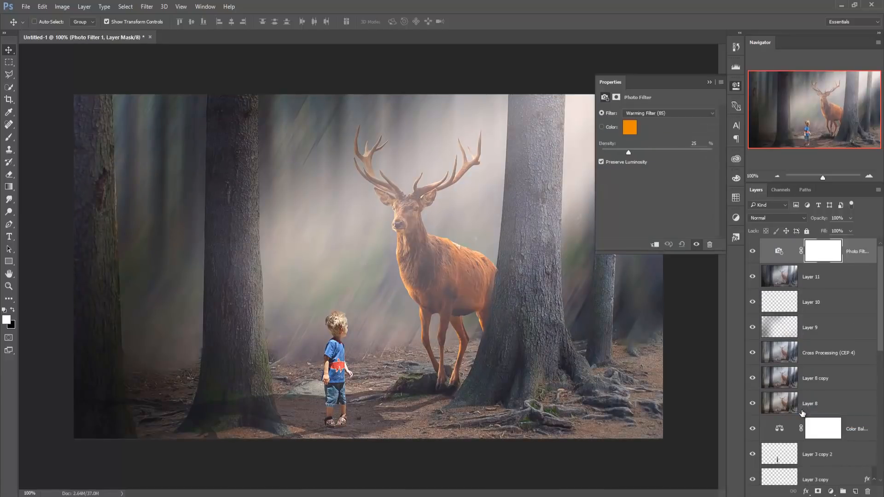
click(710, 84)
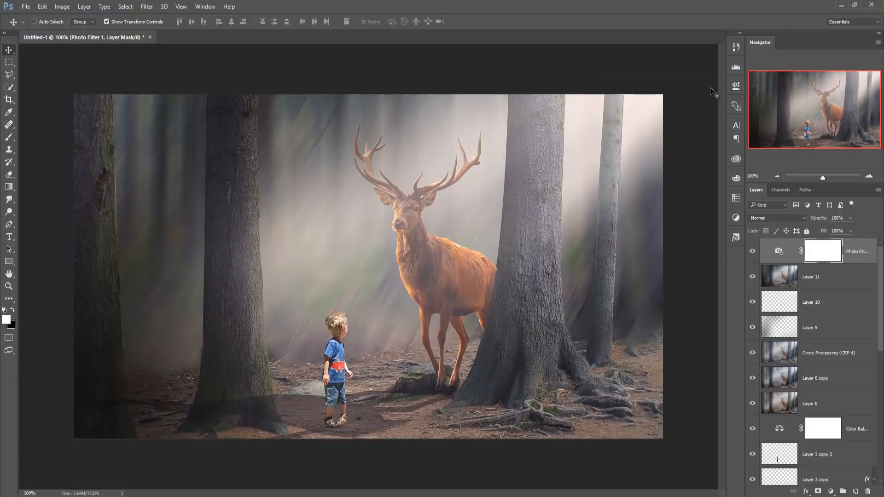
right_click(855, 251)
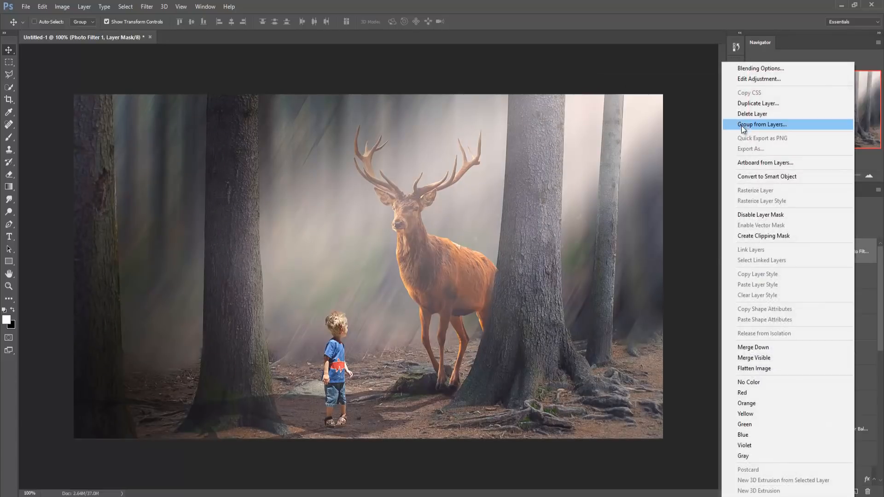
click(748, 104)
click(523, 155)
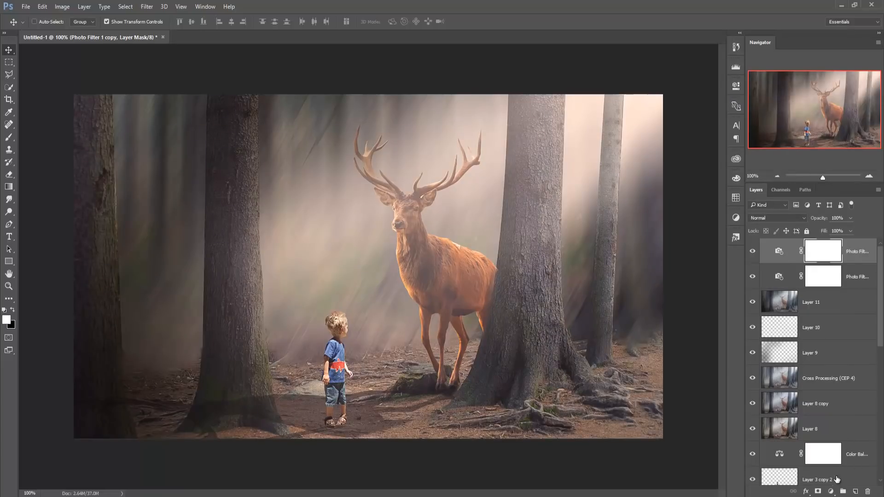
Step: Try a linear Gradient Fill layer above the photo filters with the Neutral Density 30 preset, replacing the current presets with the Neutral Density set
click(831, 492)
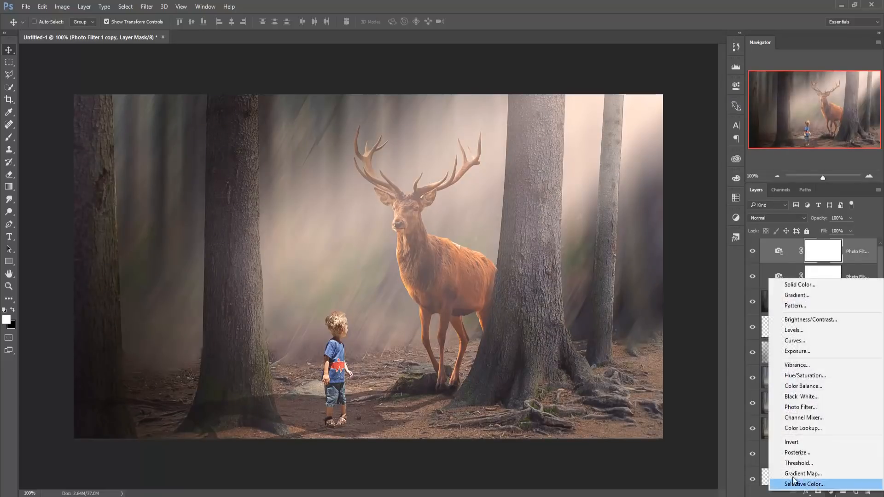
click(796, 296)
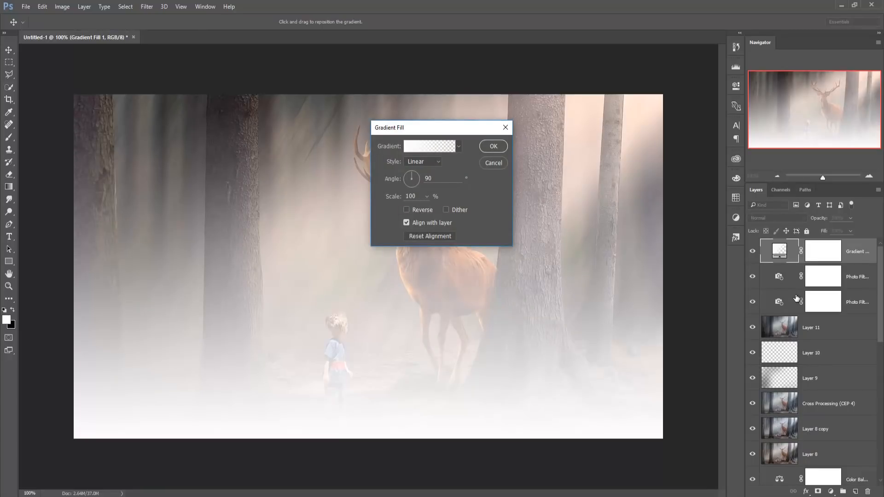
click(448, 148)
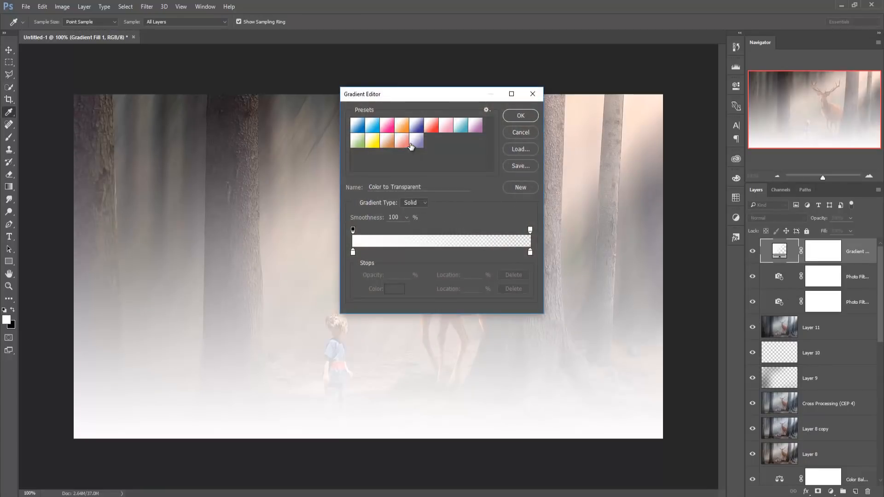
click(487, 109)
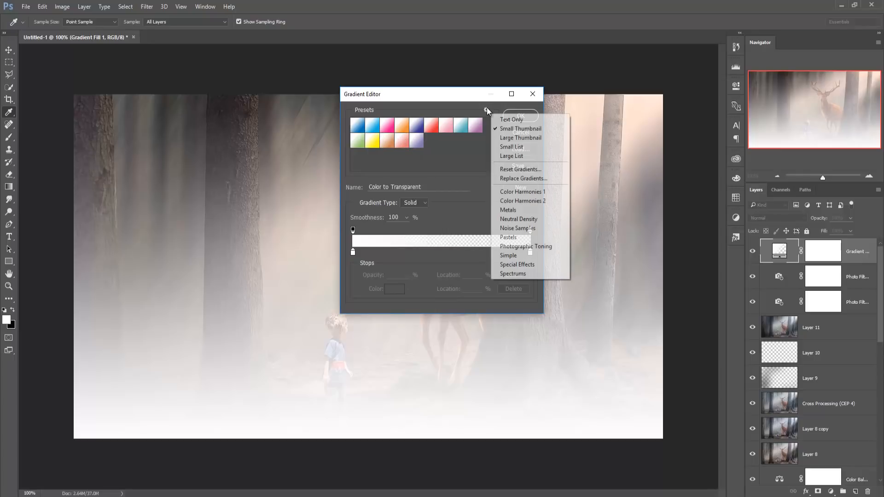
click(513, 219)
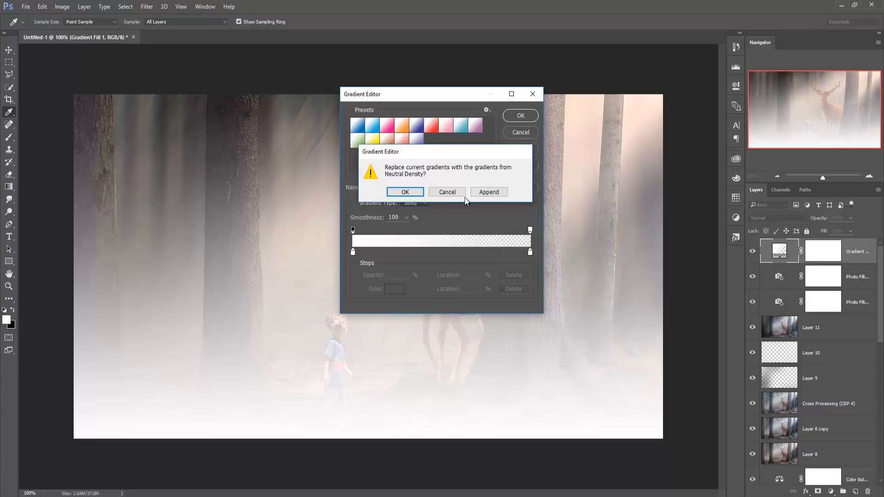
click(405, 192)
click(401, 127)
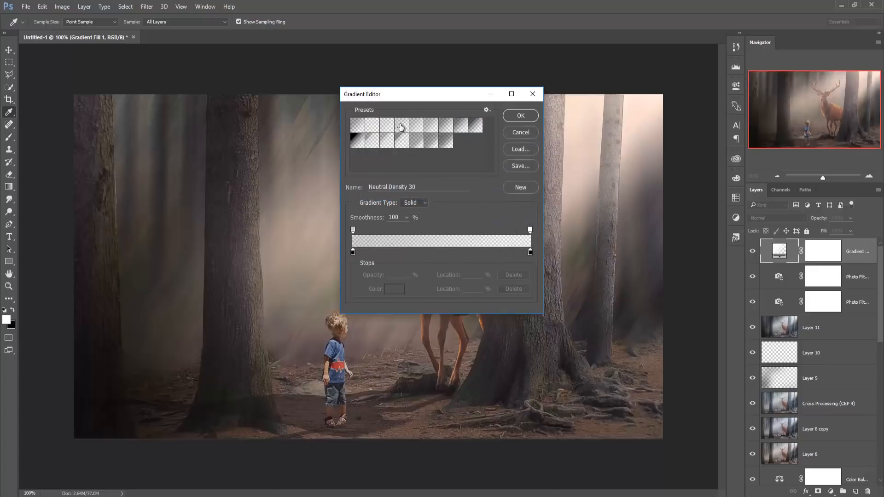
click(513, 118)
click(493, 146)
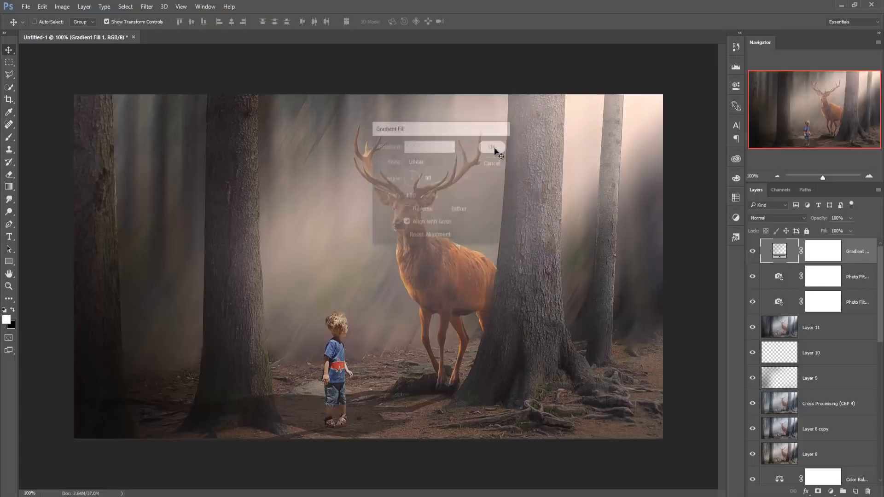
Step: Try the gradient fill layer at 45% opacity, compare the image with and without it, and delete the layer
click(850, 219)
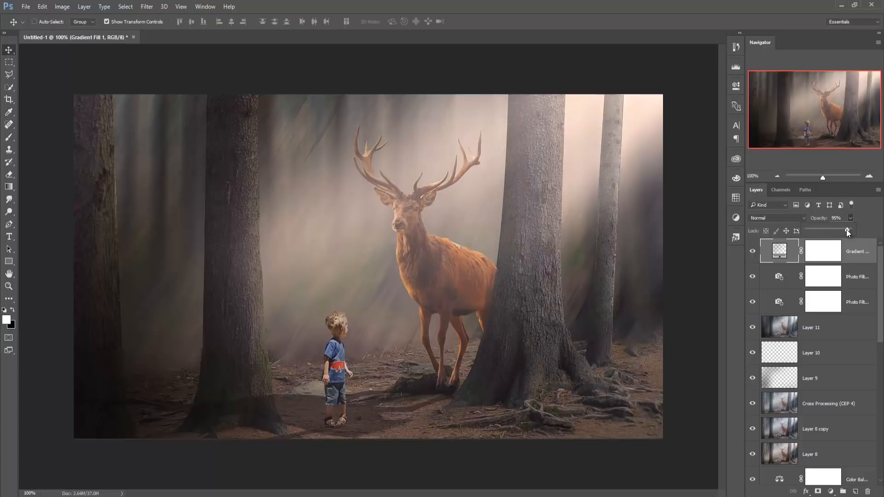
drag(836, 230, 826, 230)
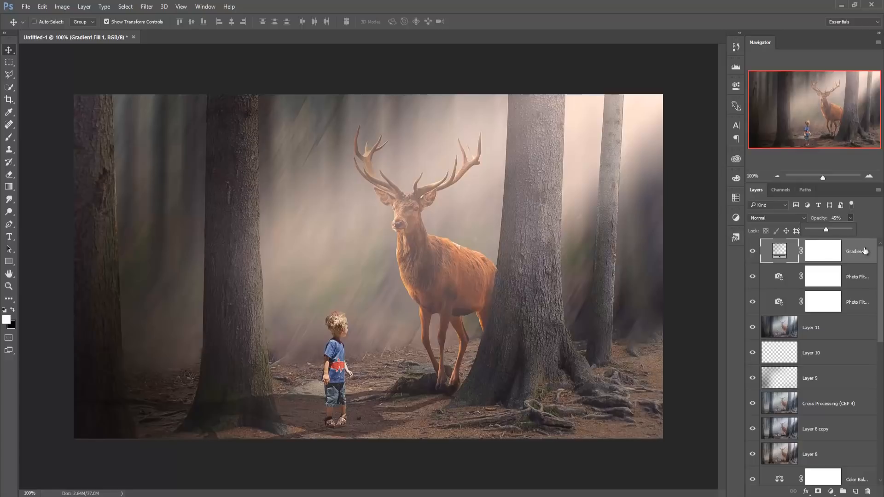
click(753, 252)
click(753, 252)
click(752, 252)
click(752, 252)
key(Delete)
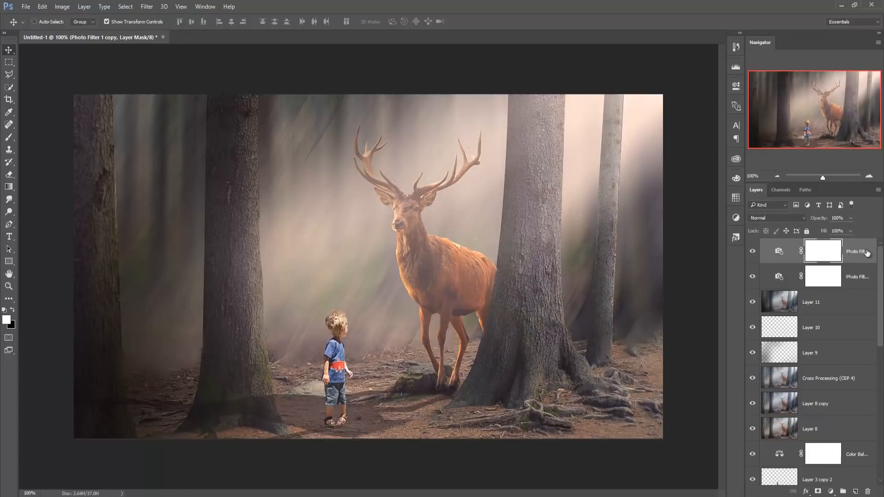
Step: Stamp all visible layers into a new merged layer above the photo filters and increase its sharpening Amount with the Camera Raw Filter
click(866, 254)
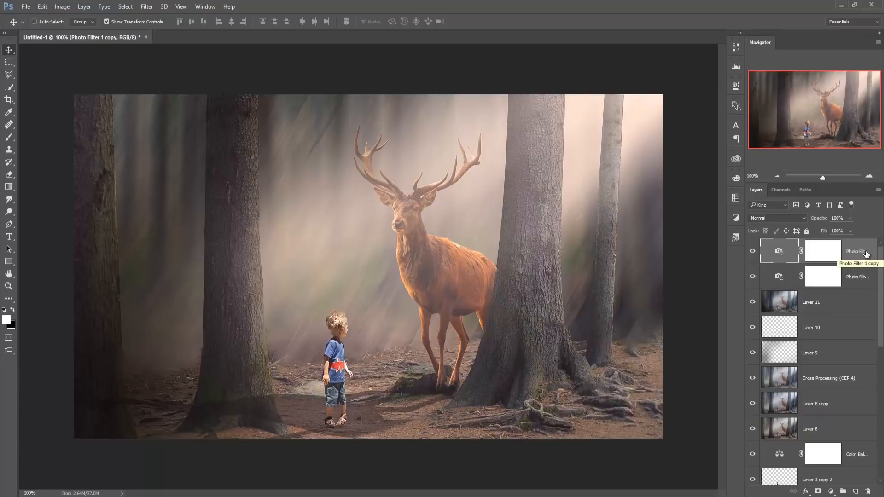
key(ctrl+shift+alt+e)
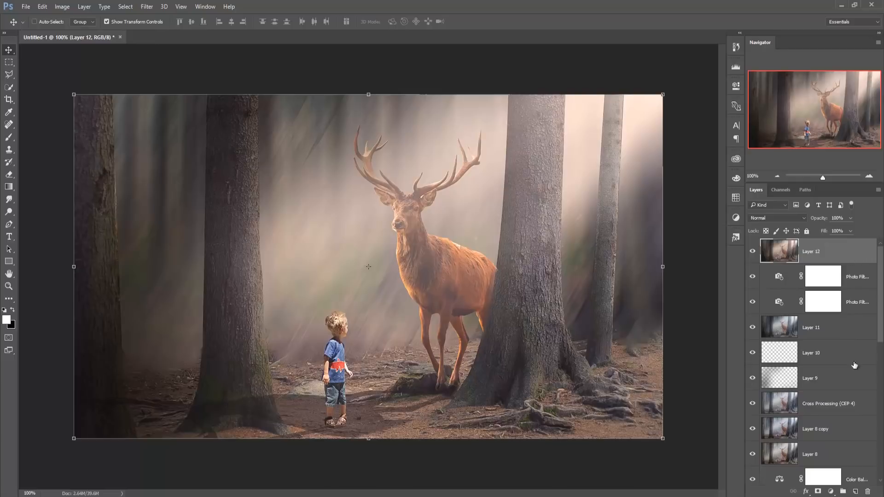
click(147, 6)
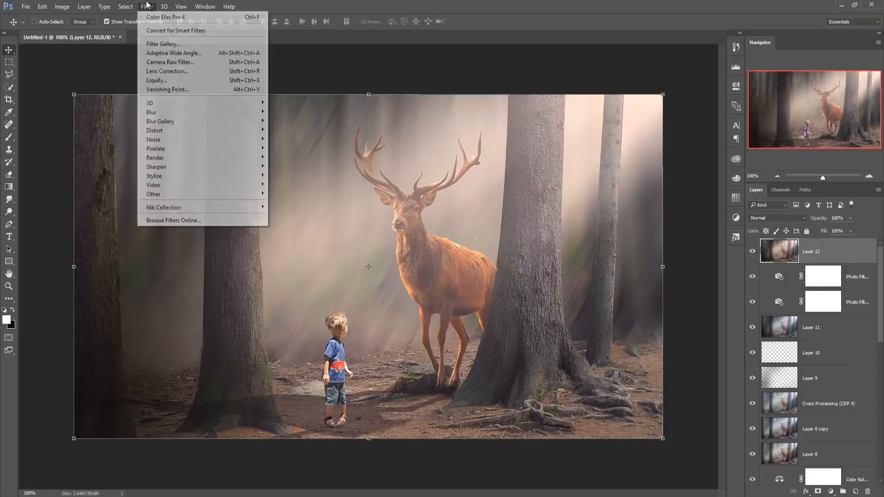
click(180, 63)
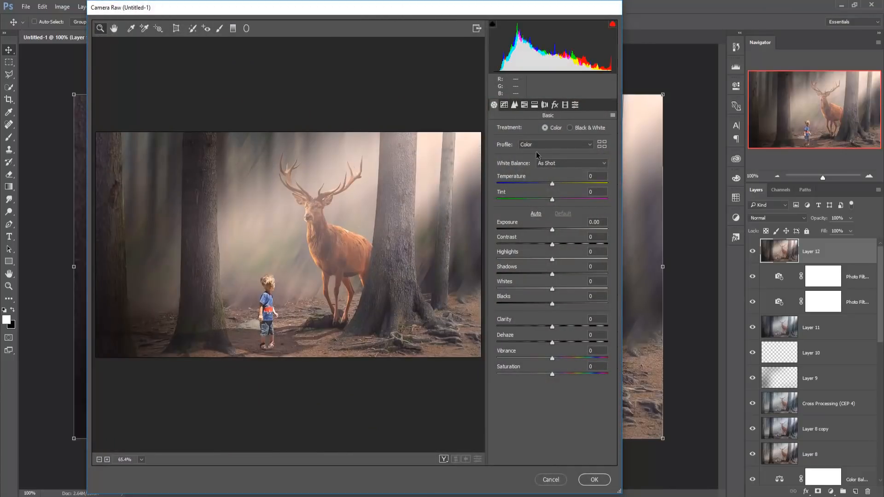
click(514, 105)
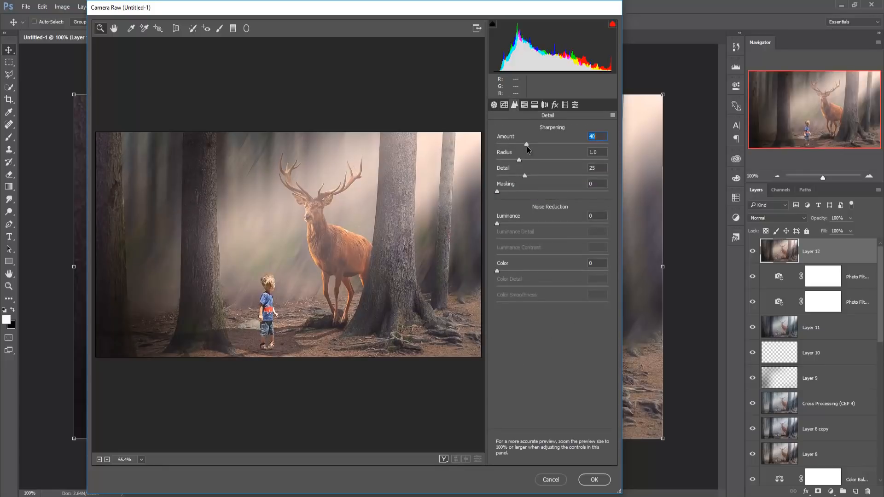
drag(526, 146, 553, 145)
click(594, 479)
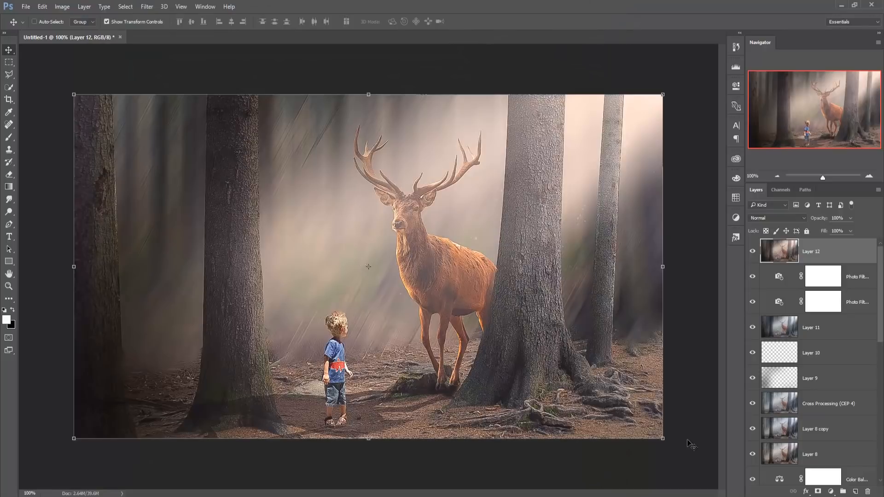